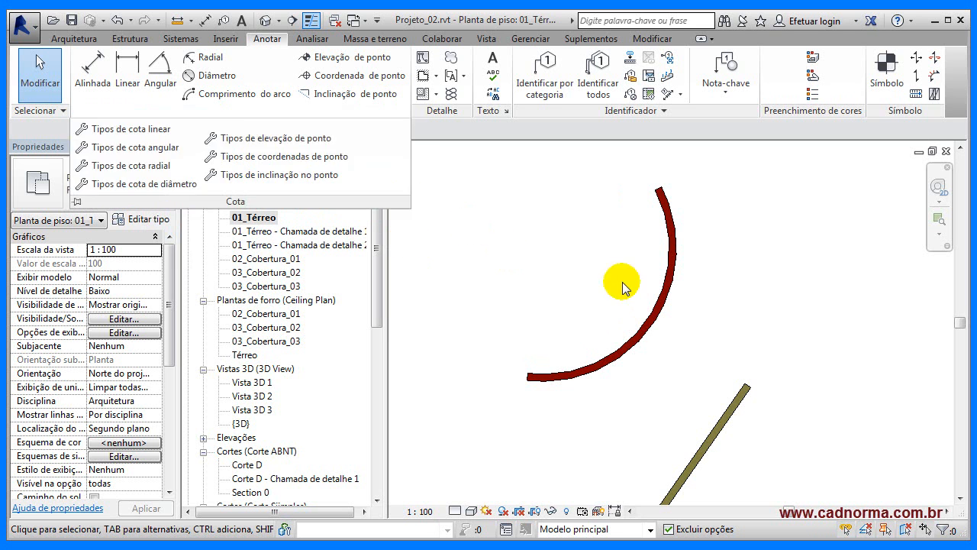
Start an aligned dimension on the Térreo floor plan and set its linear style to Só Texto in the type properties.
scroll(603, 320, "down", 3)
middle_click_drag(748, 306, 687, 343)
scroll(490, 442, "down", 4)
scroll(618, 229, "up", 5)
scroll(610, 222, "up", 1)
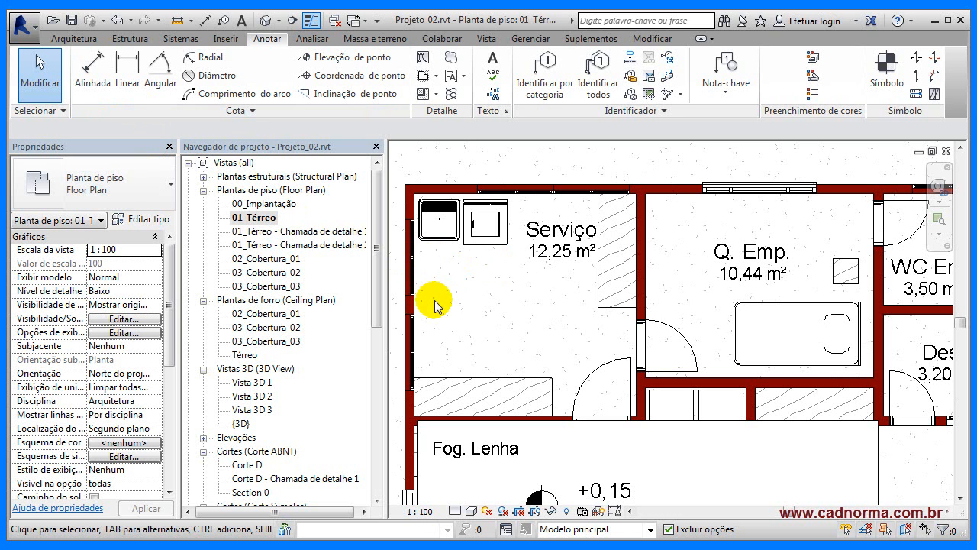
scroll(434, 303, "down", 2)
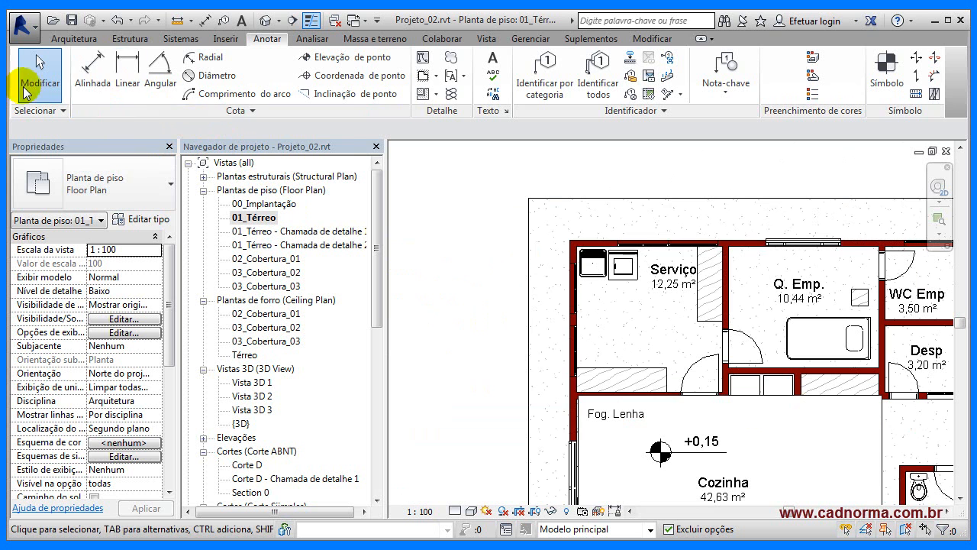
left_click(91, 76)
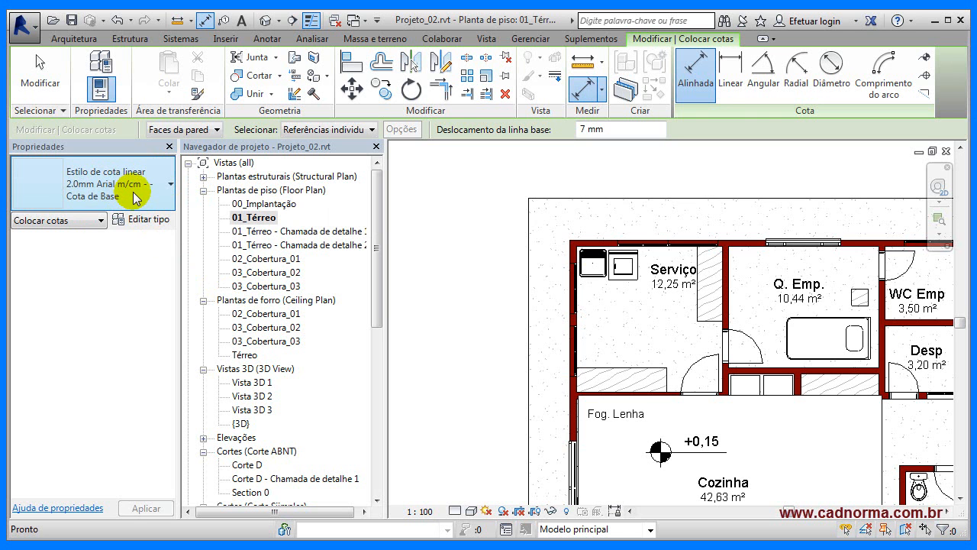
left_click(144, 219)
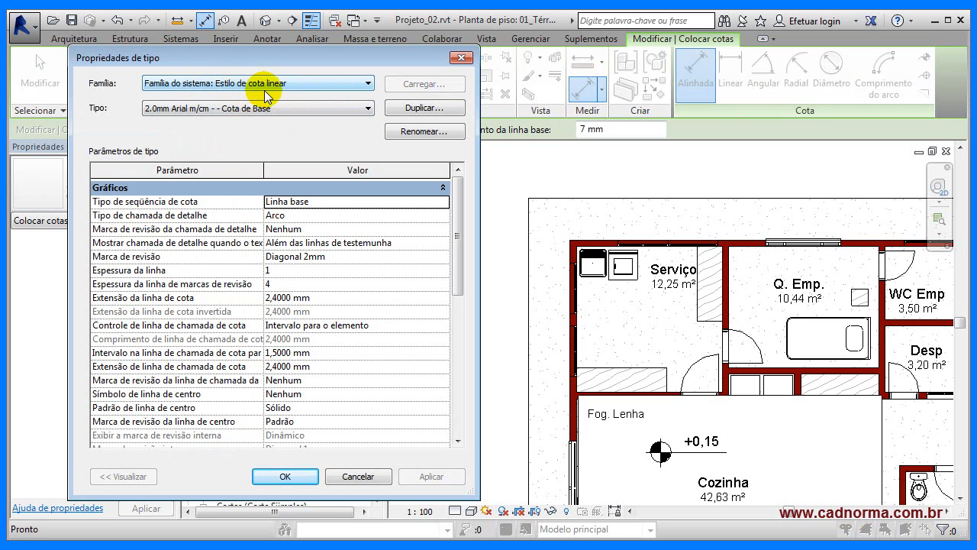
left_click(368, 108)
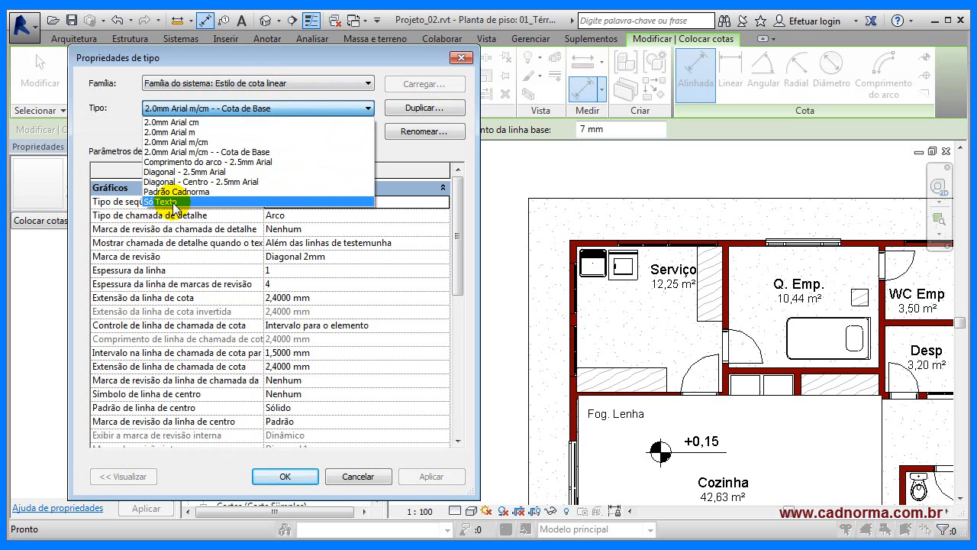
left_click(180, 202)
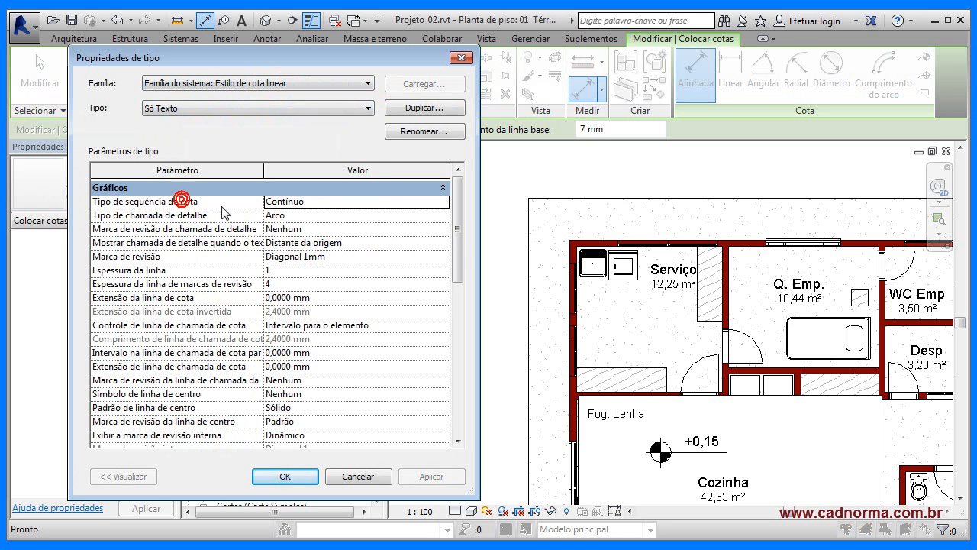
left_click_drag(459, 246, 457, 322)
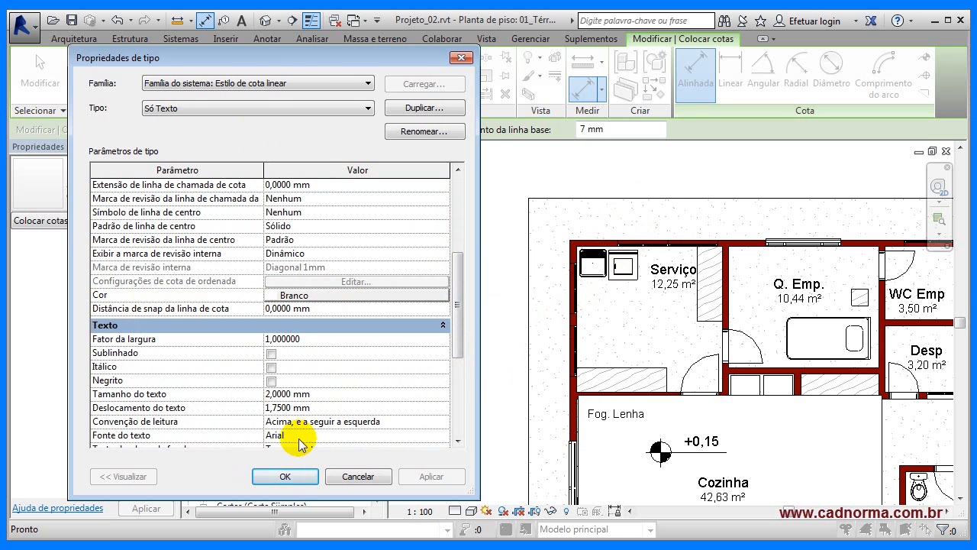
left_click(285, 475)
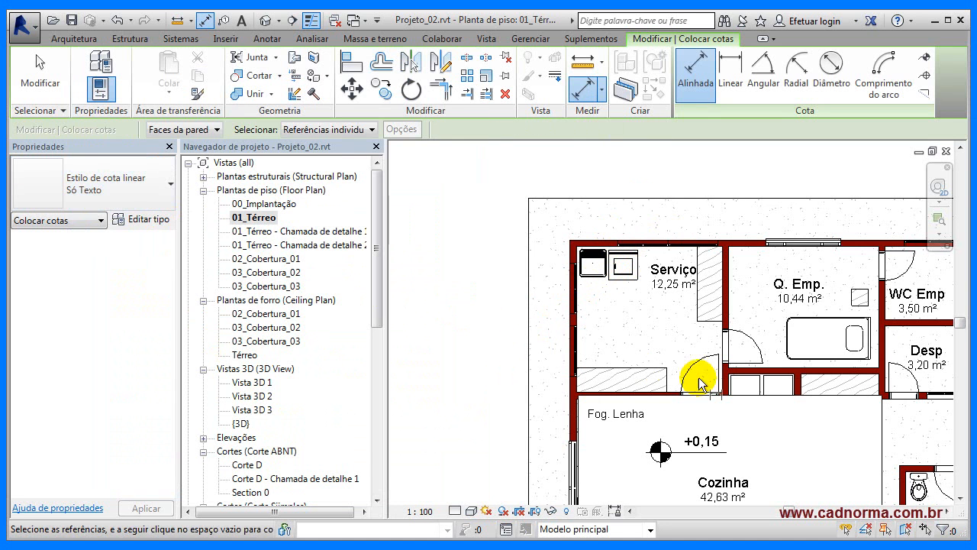
Place an aligned dimension between the inner faces of the Serviço room's two side walls, along the room's lower wall.
scroll(576, 328, "up", 3)
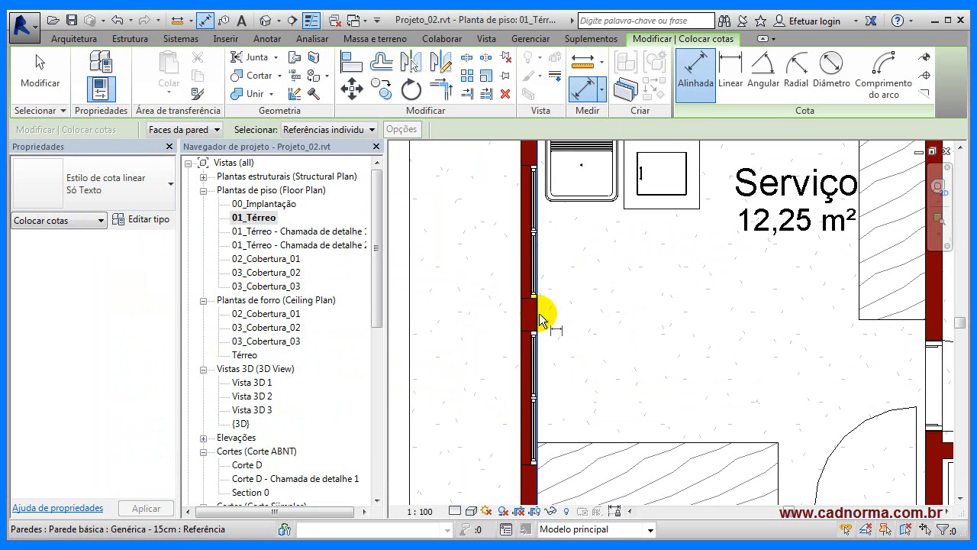
left_click(540, 319)
left_click(916, 336)
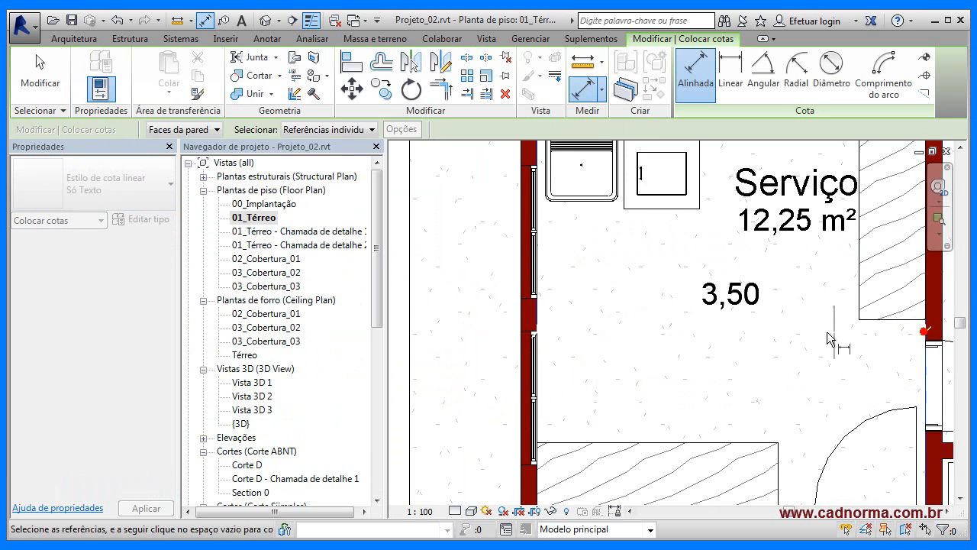
scroll(801, 343, "down", 2)
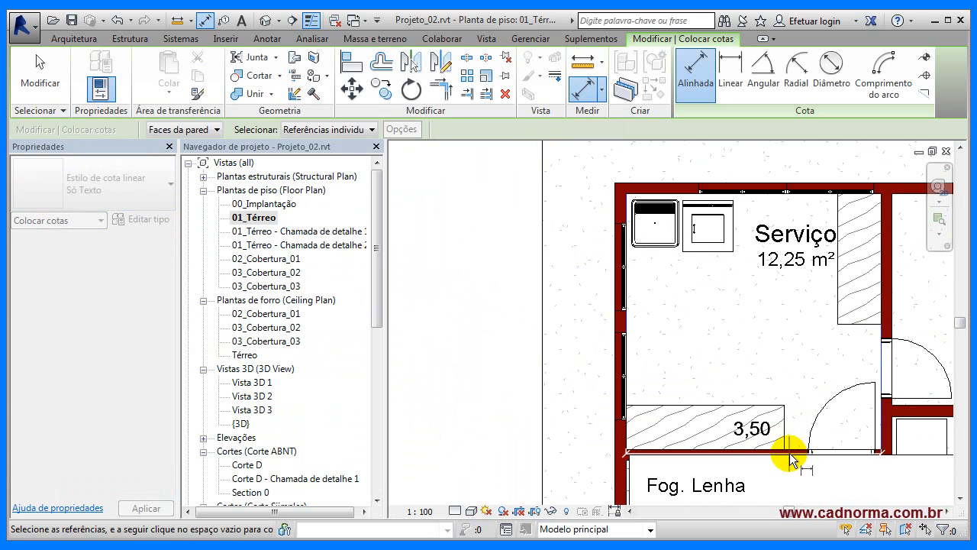
left_click(790, 459)
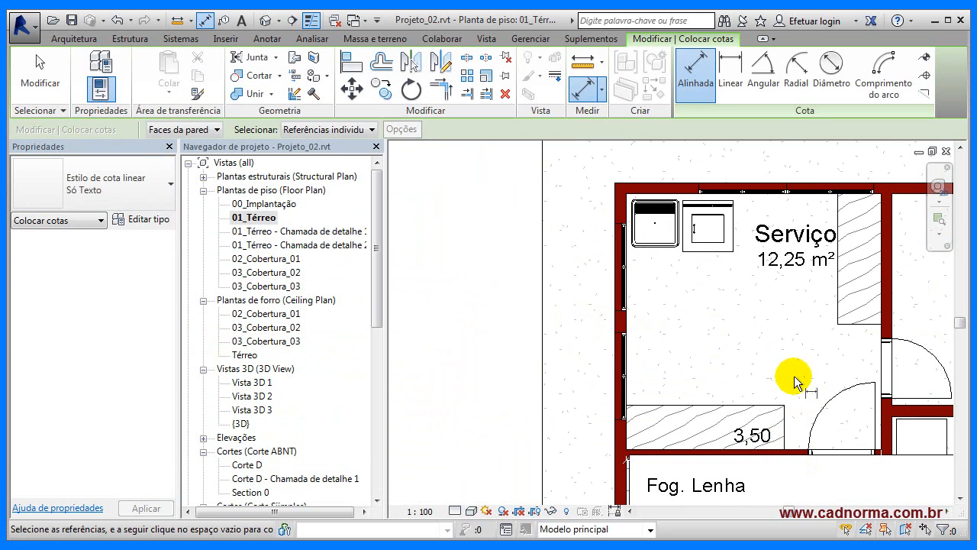
key("Escape")
key("Escape")
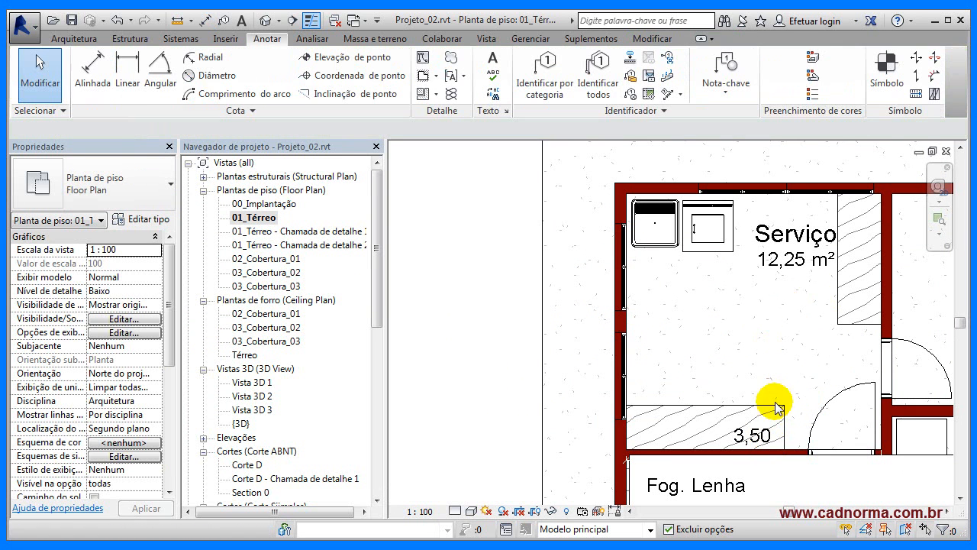
left_click(771, 437)
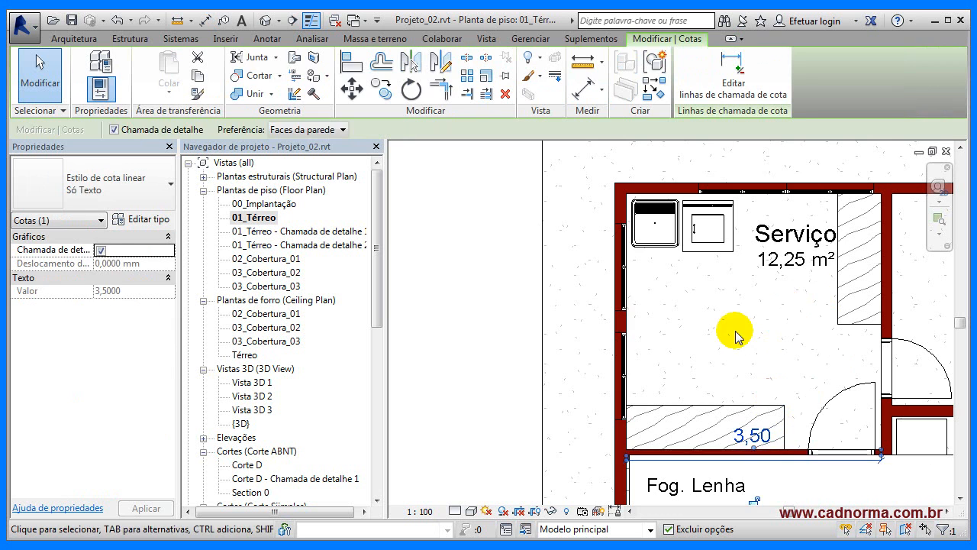
key("Escape")
Dimension the overall width between the outer slab edges above the house using the 2.0mm Arial m/cm - - Cota de Base style.
scroll(748, 309, "down", 2)
middle_click_drag(748, 309, 430, 334)
scroll(673, 320, "down", 3)
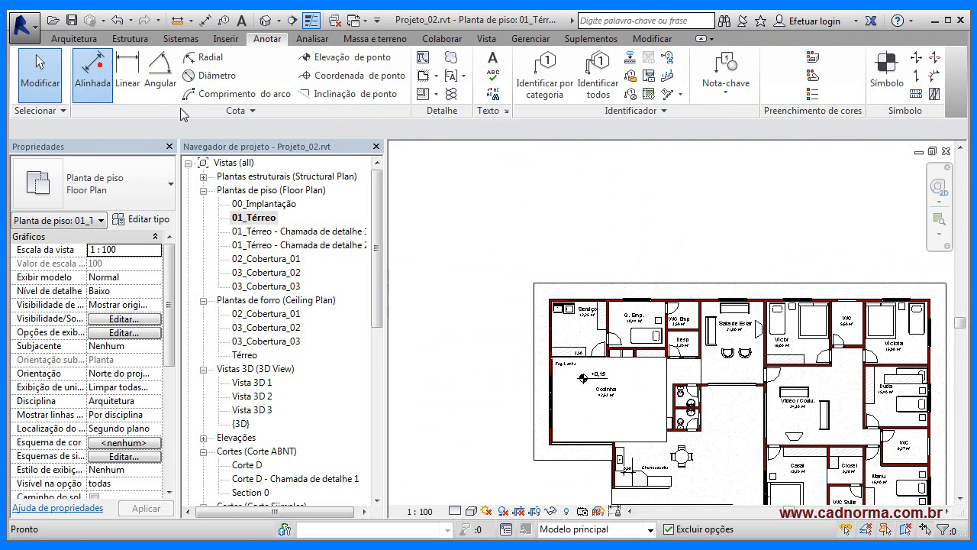
left_click(93, 72)
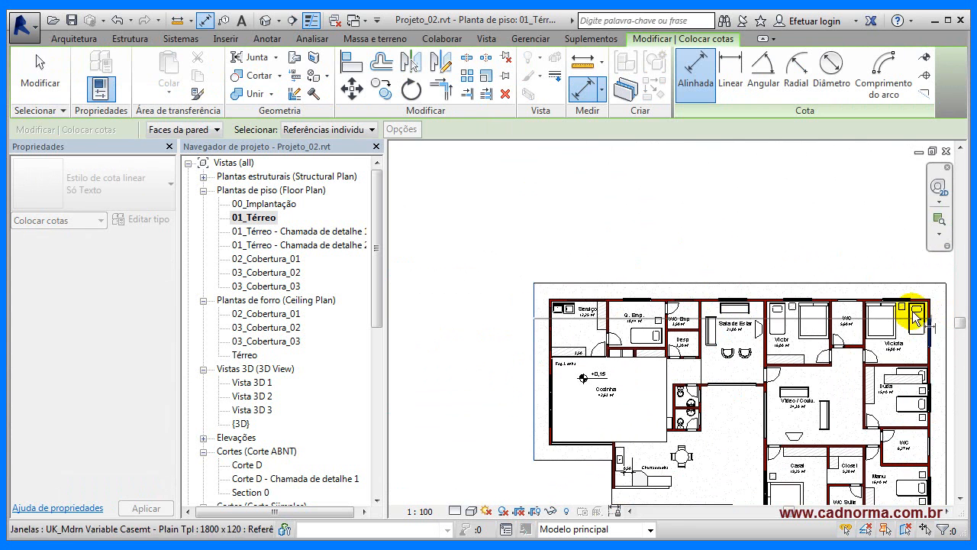
key("Escape")
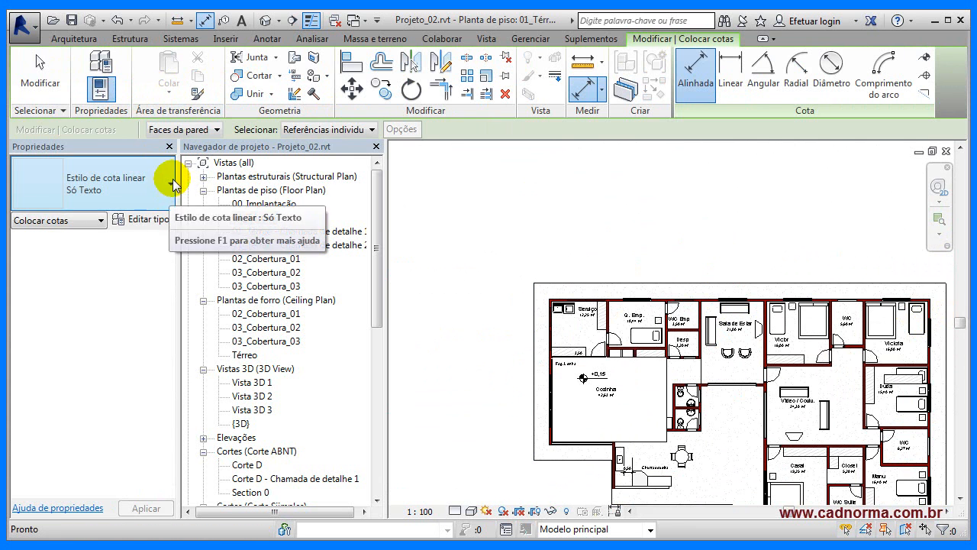
left_click(171, 184)
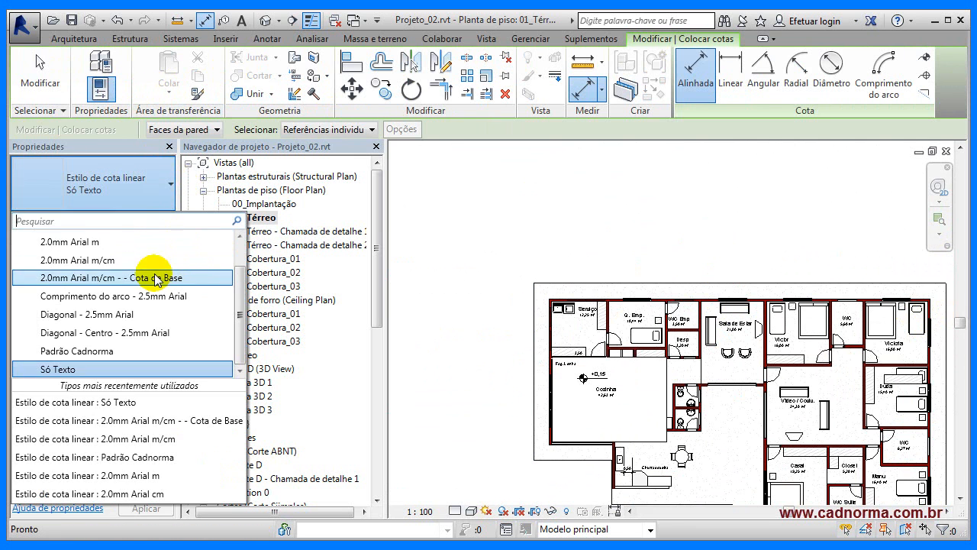
left_click(137, 279)
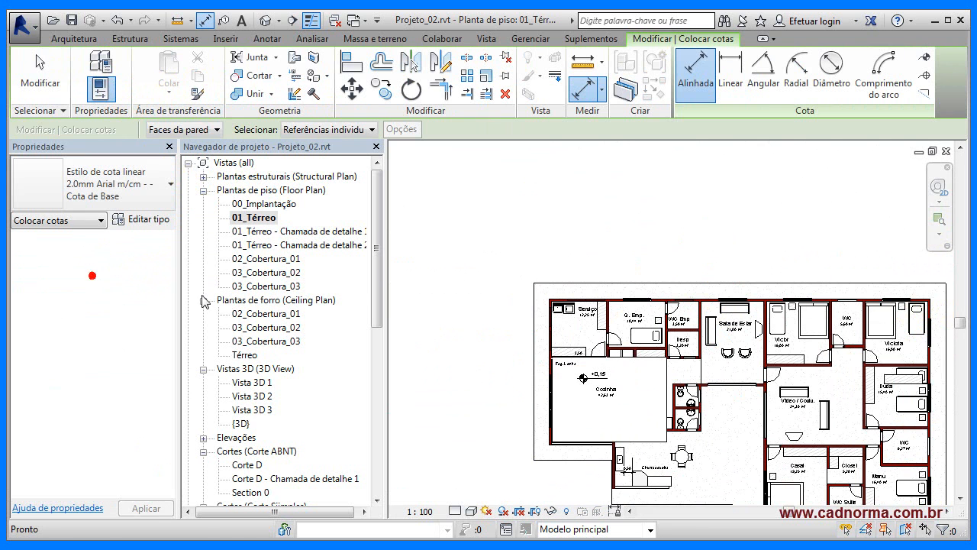
left_click(534, 317)
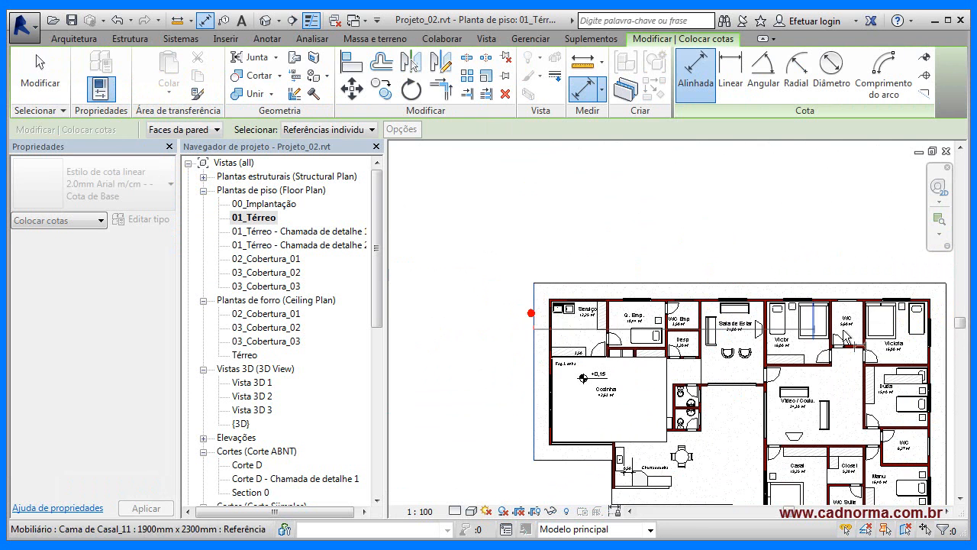
left_click(947, 325)
left_click(838, 266)
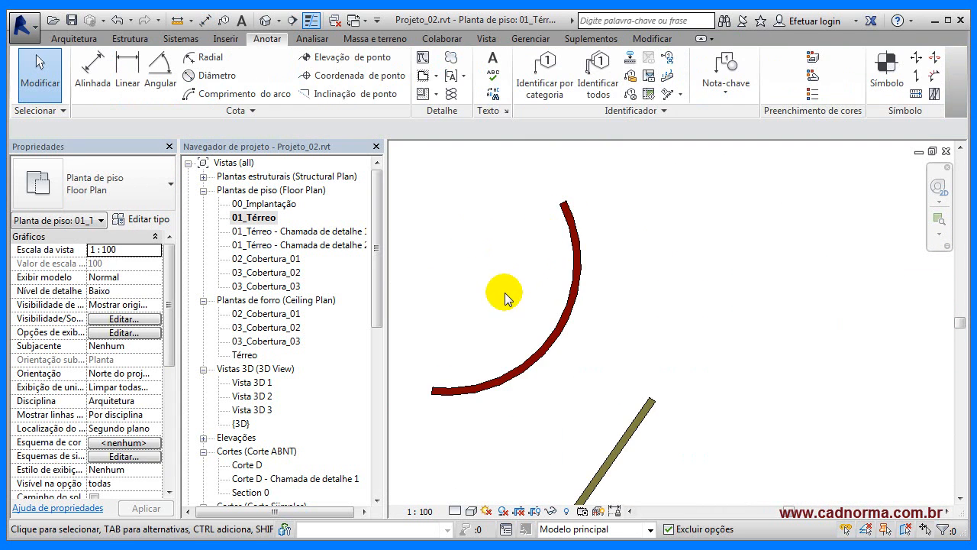
Add an arc length dimension to the curved red wall's outer face, from its lower end to its upper end.
scroll(504, 293, "up", 1)
middle_click_drag(500, 296, 539, 303)
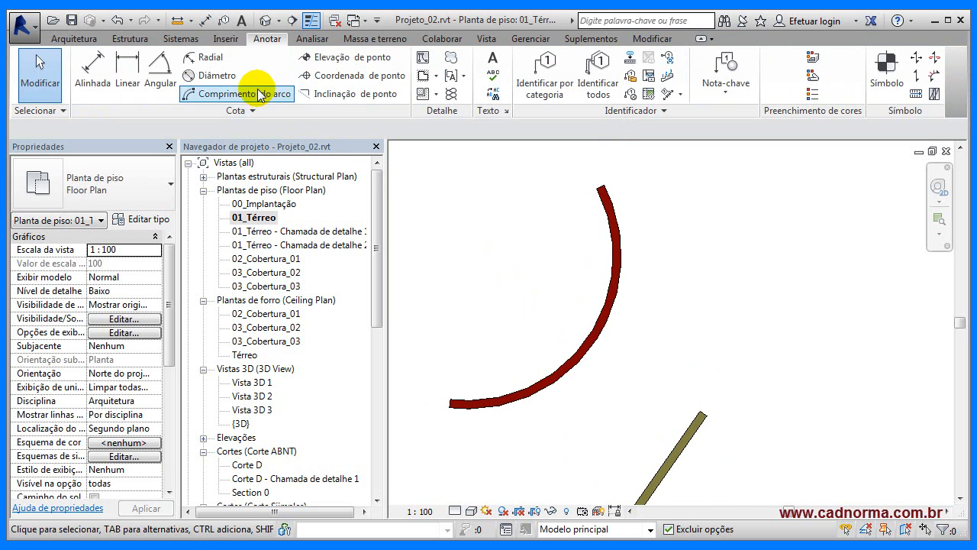
left_click(219, 97)
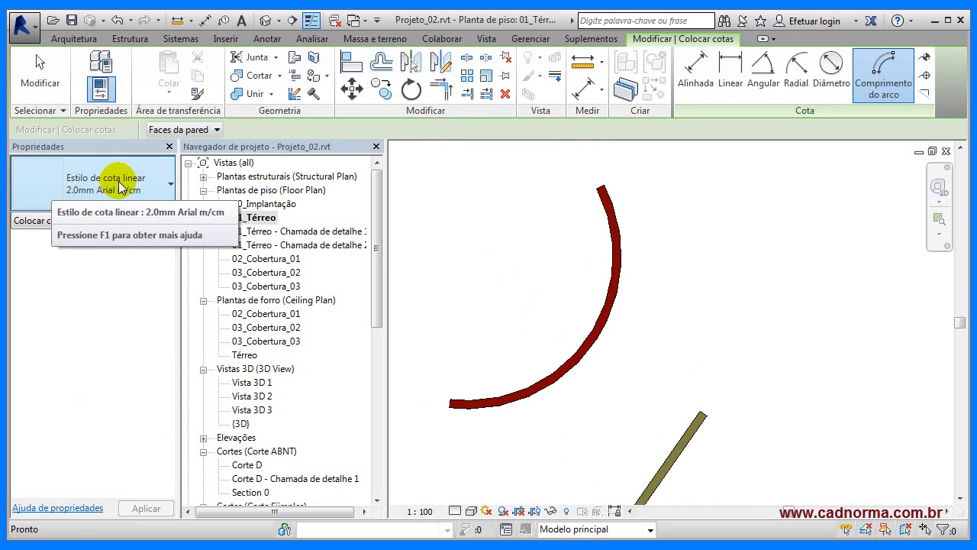
left_click(584, 358)
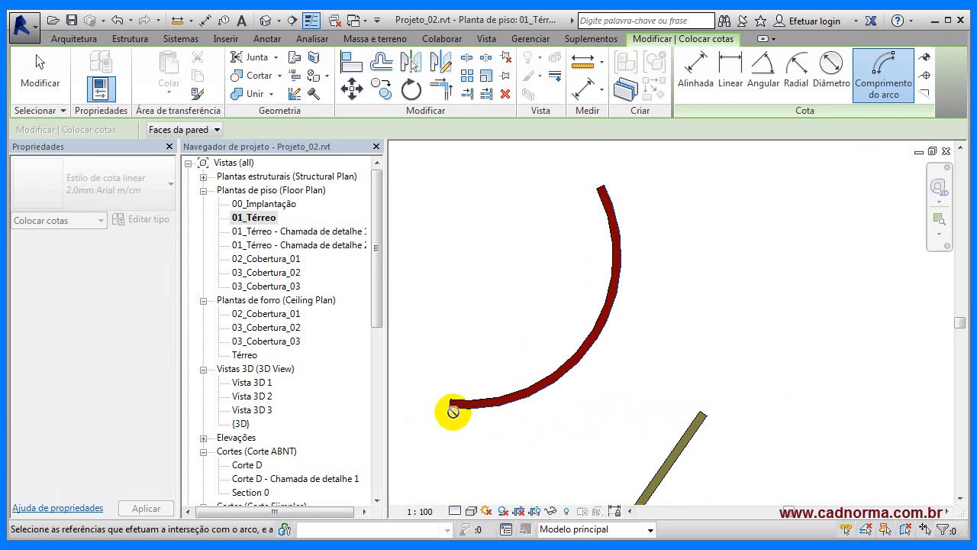
scroll(451, 411, "up", 3)
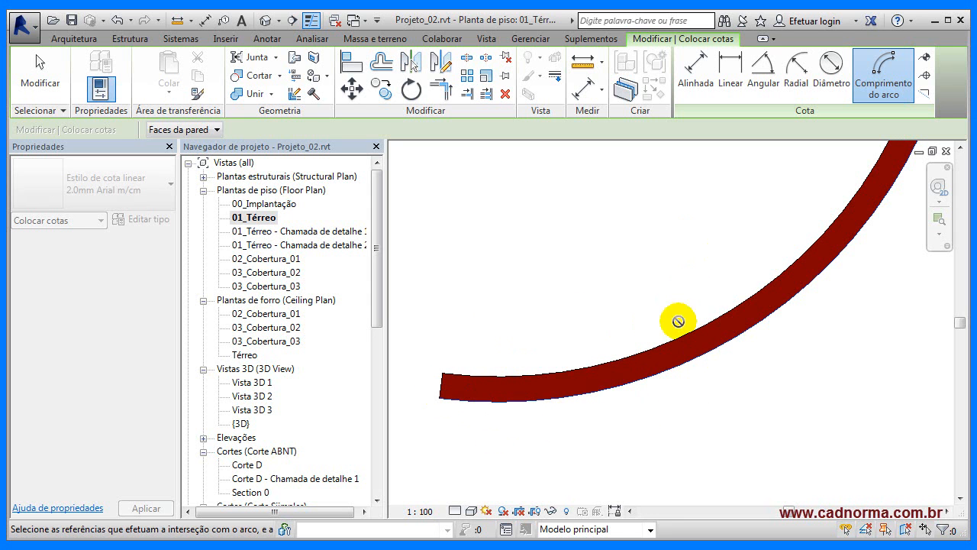
left_click(441, 389)
scroll(613, 372, "down", 3)
middle_click_drag(731, 272, 700, 402)
scroll(685, 258, "up", 3)
scroll(685, 257, "up", 2)
left_click(715, 367)
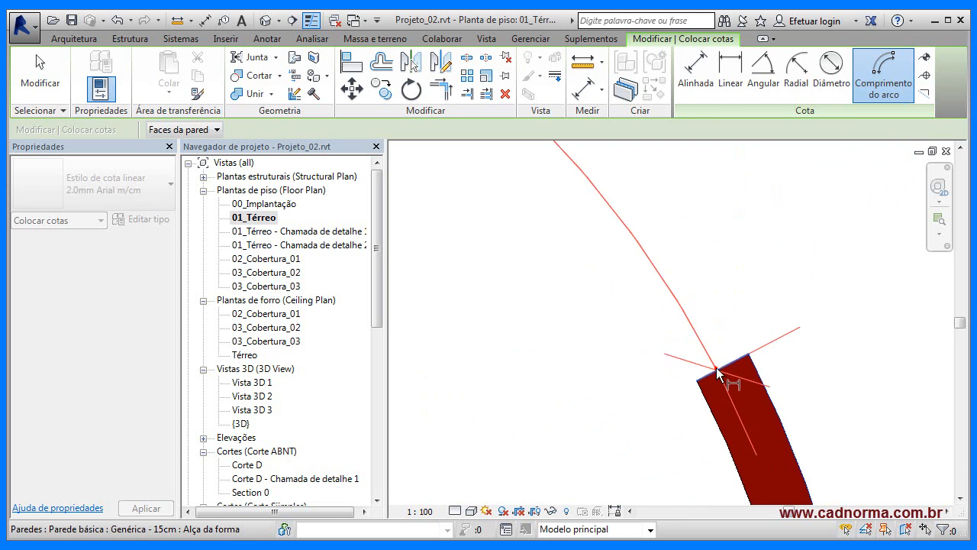
scroll(626, 149, "down", 4)
scroll(617, 189, "down", 2)
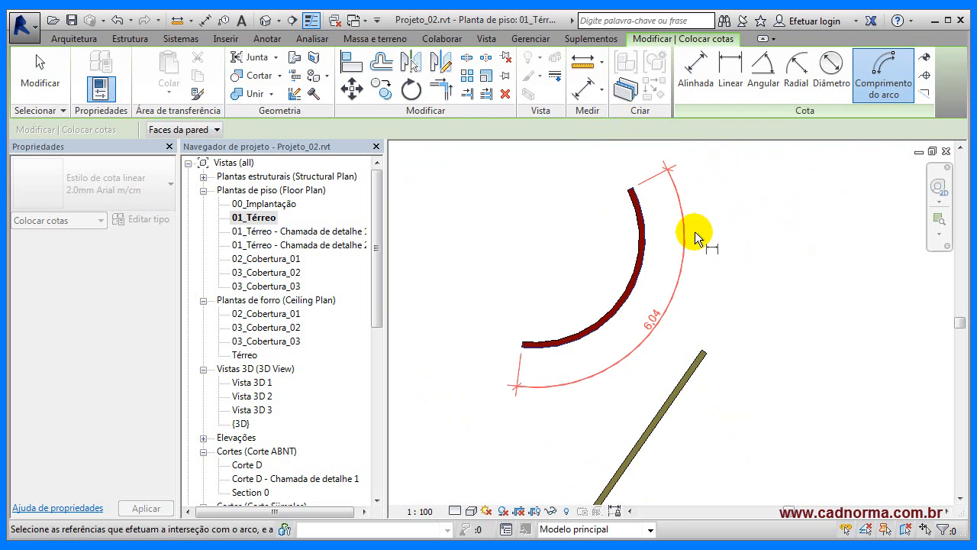
left_click(644, 319)
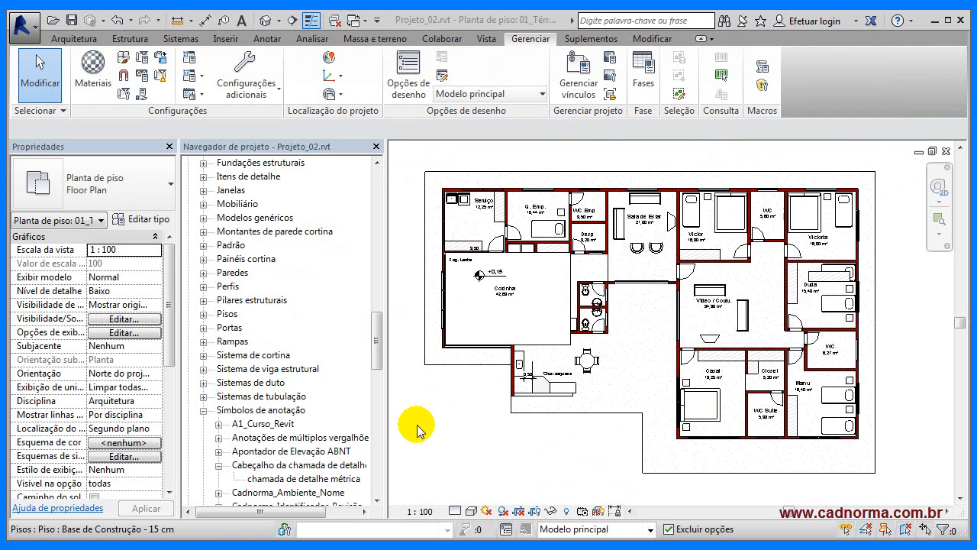
Duplicate the 2.0mm Arial cm linear dimension type with the name 2.0mm Arial cm - Cota de Base.
left_click(417, 424)
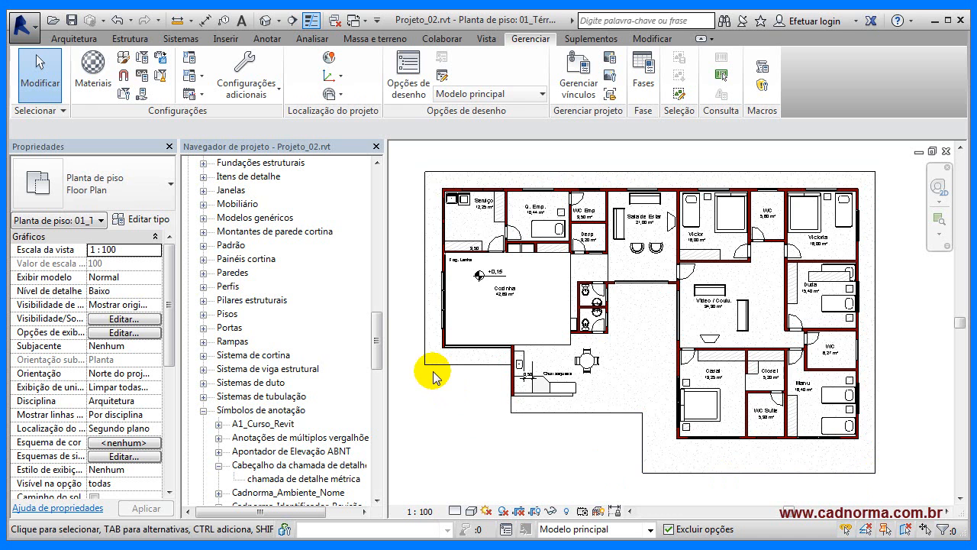
left_click(268, 38)
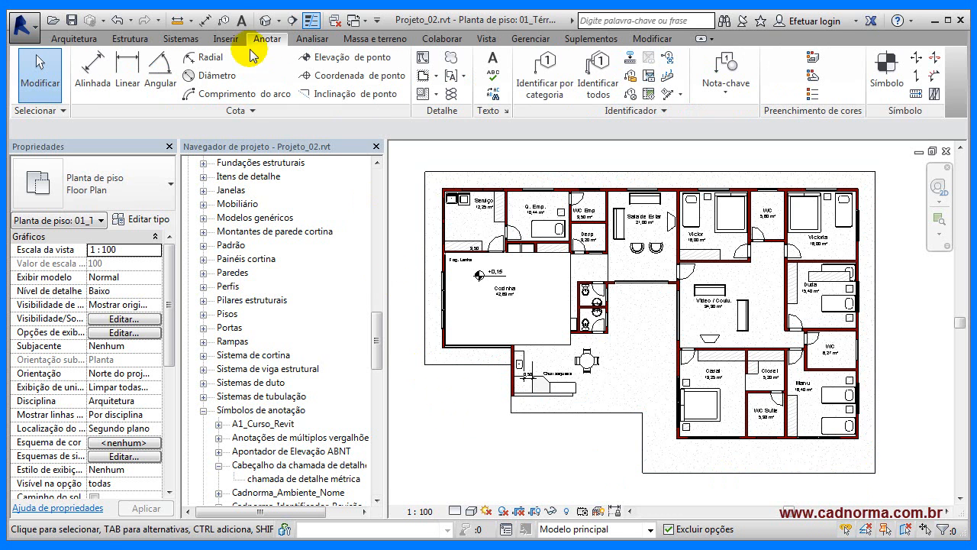
left_click(86, 86)
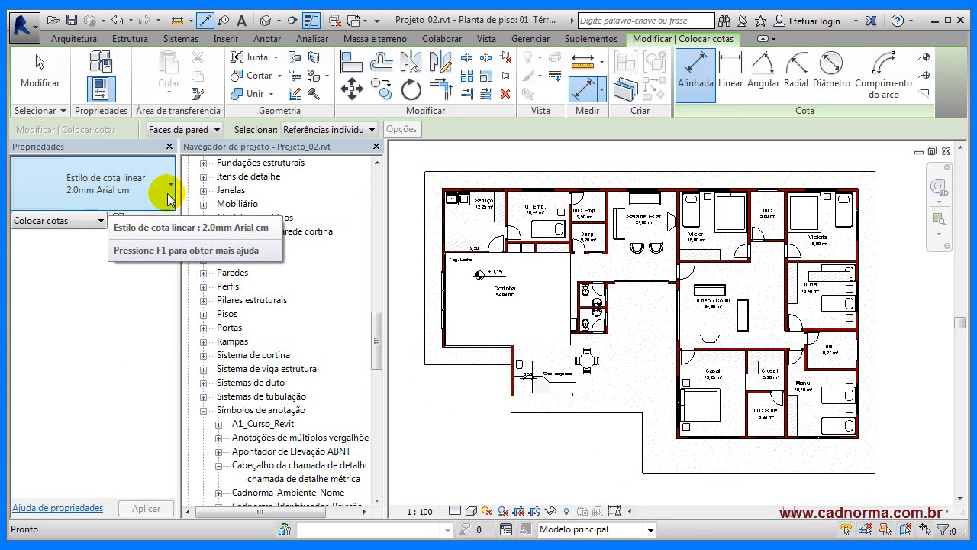
left_click(151, 220)
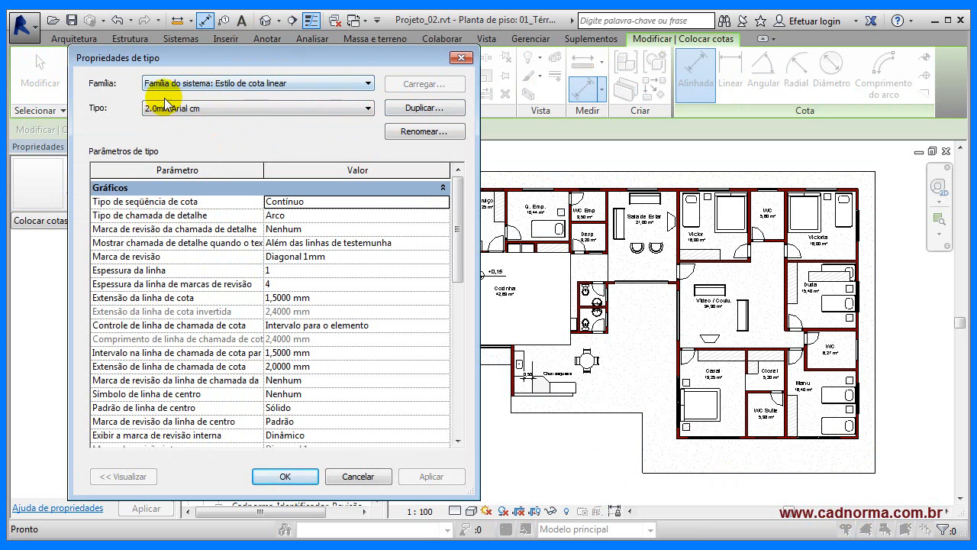
left_click(416, 109)
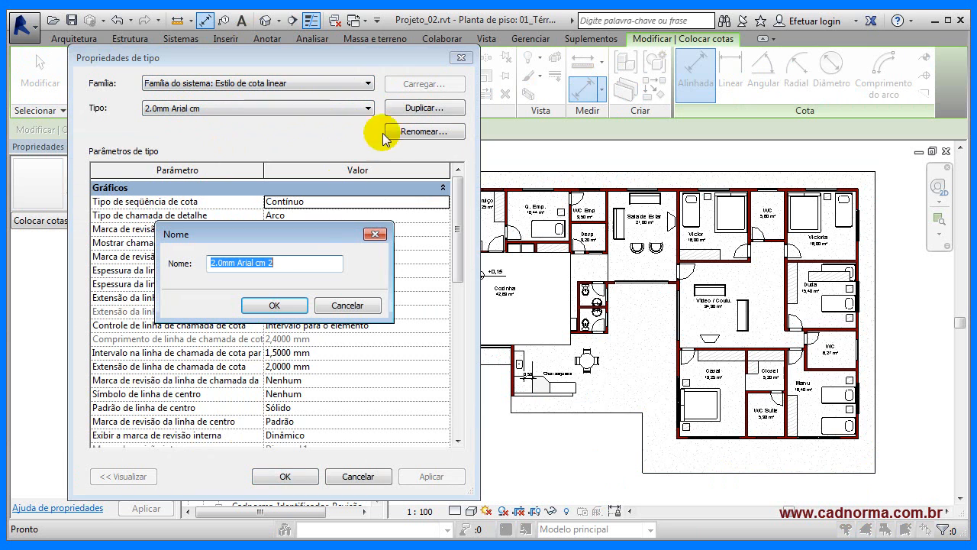
left_click(285, 264)
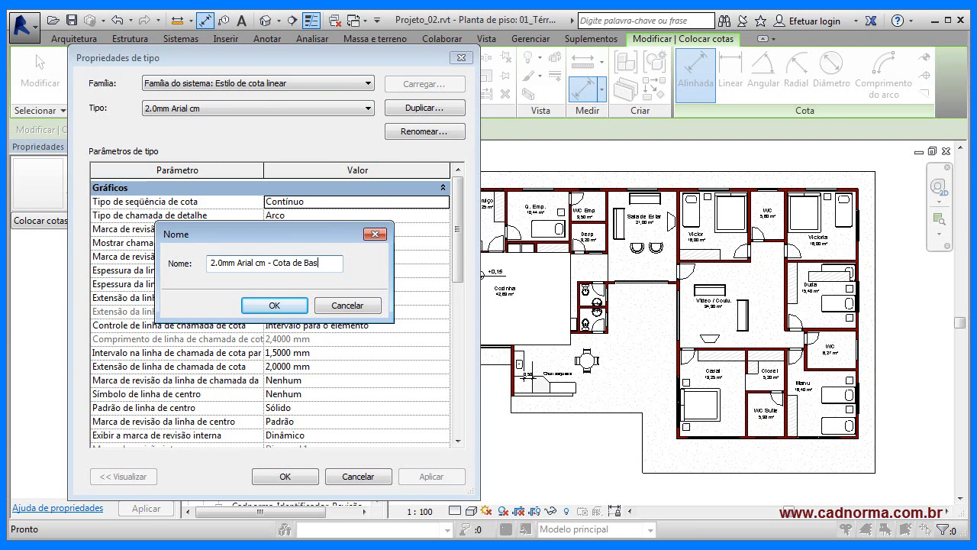
left_click(269, 306)
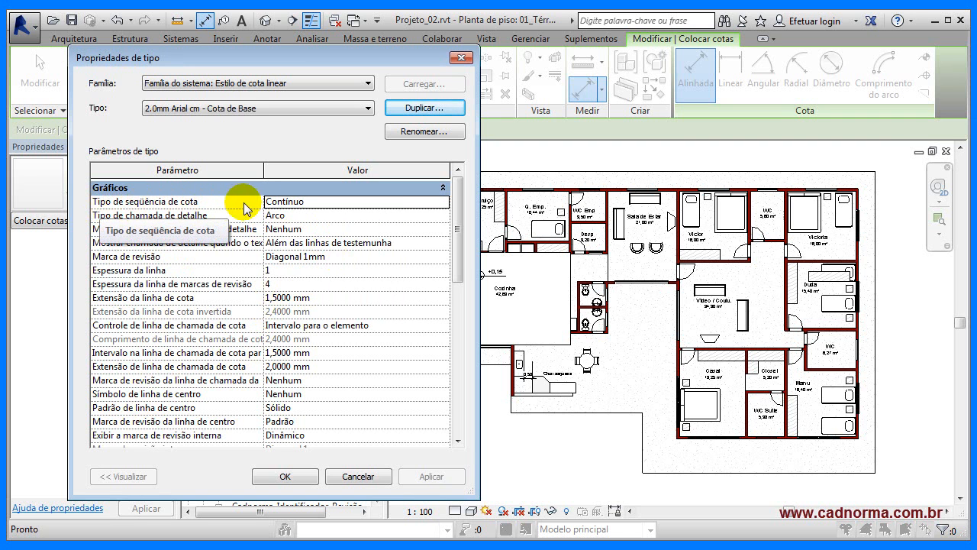
Set the dimension sequence type of the new Cota de Base dimension type to Linha base and apply it.
left_click(312, 201)
left_click(442, 201)
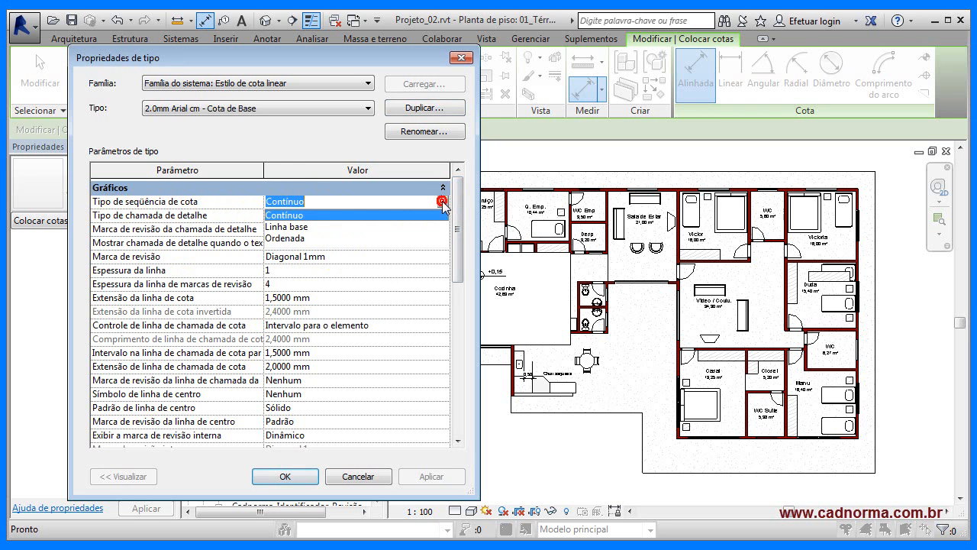
left_click(298, 226)
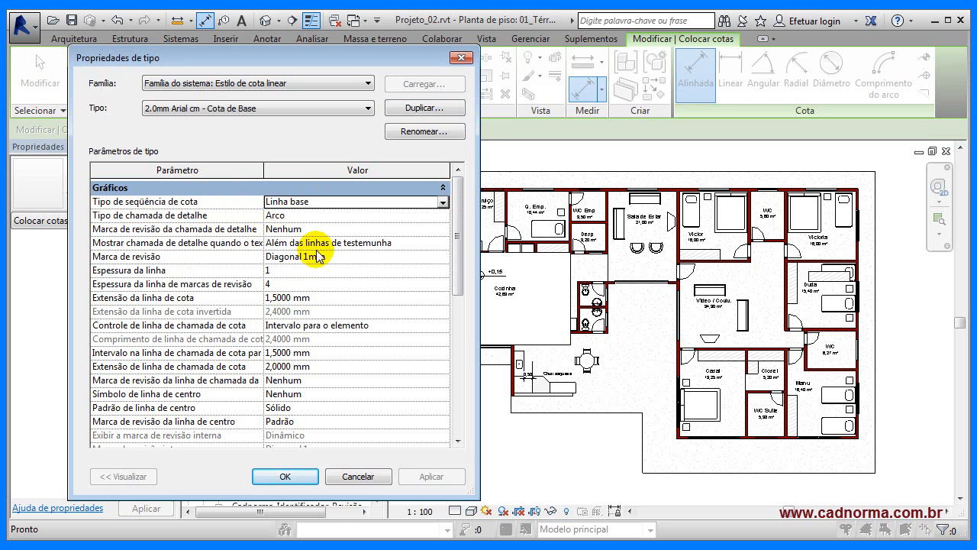
left_click(285, 477)
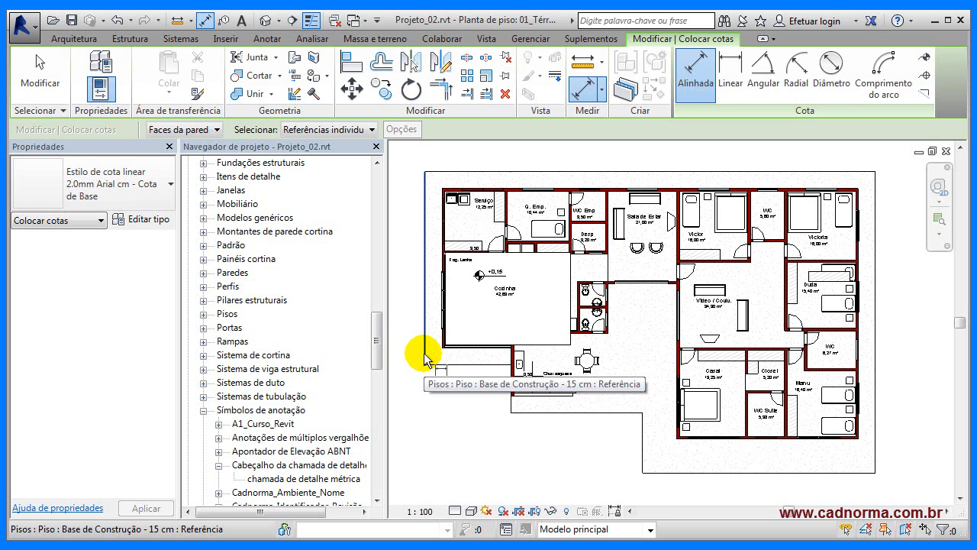
Place a baseline dimension below the house, from the slab's outer edge on the kitchen side to its two lower steps and opposite outer edge.
scroll(423, 353, "down", 1)
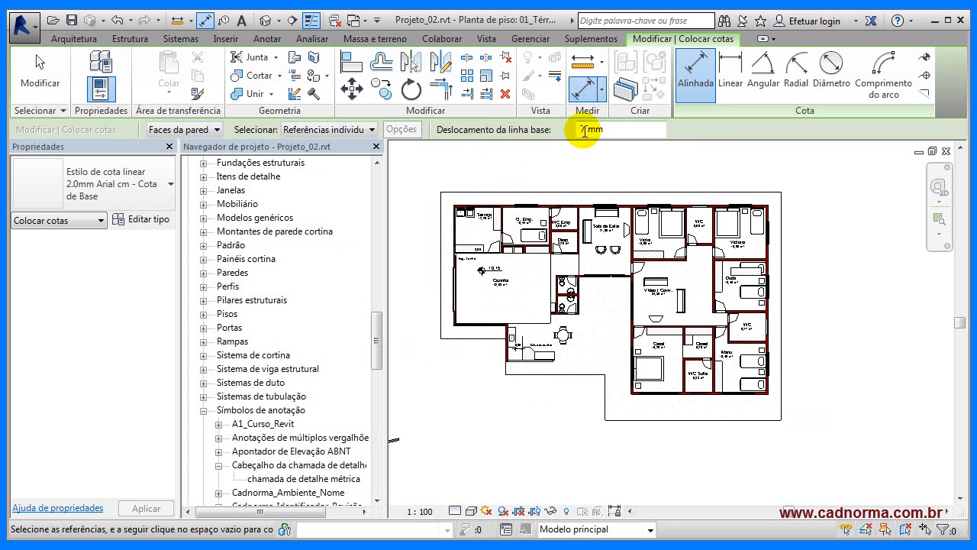
left_click(444, 336)
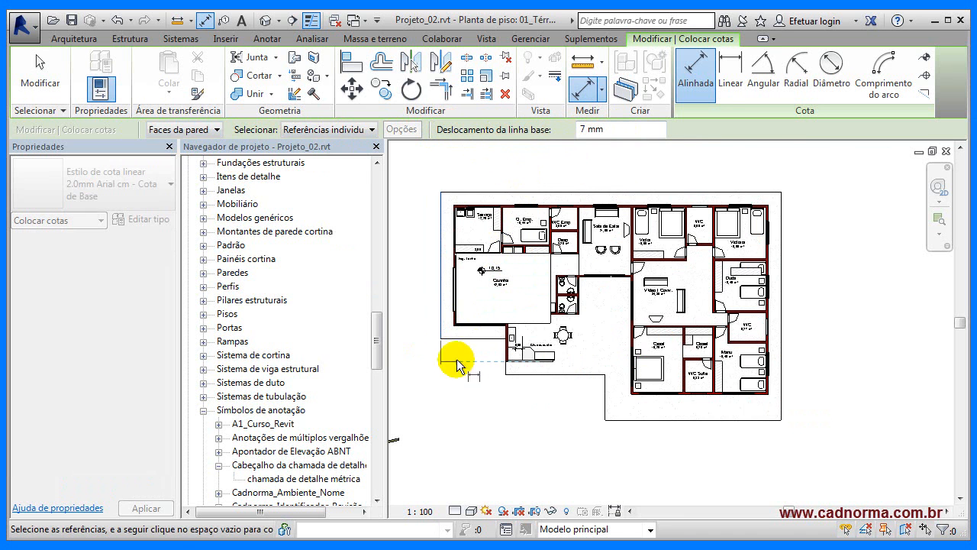
left_click(505, 372)
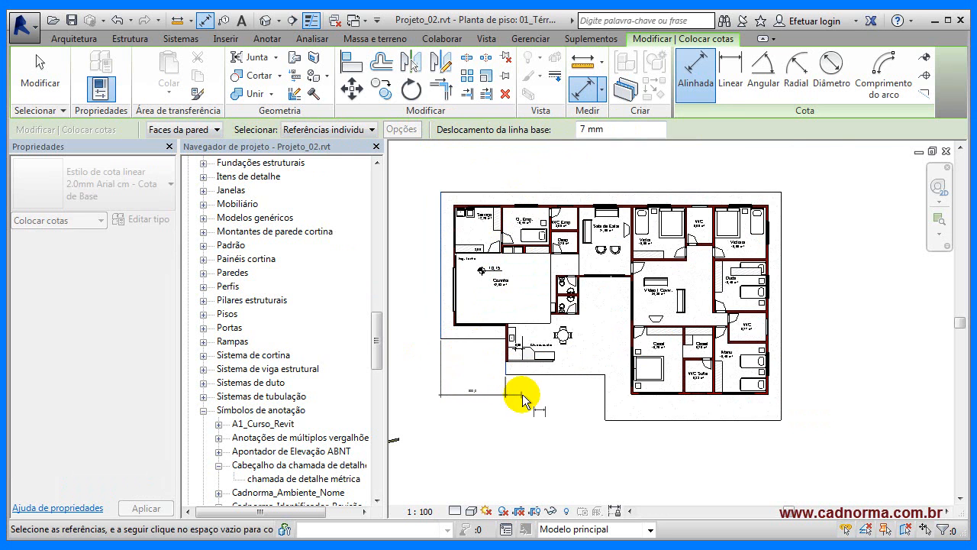
left_click(606, 400)
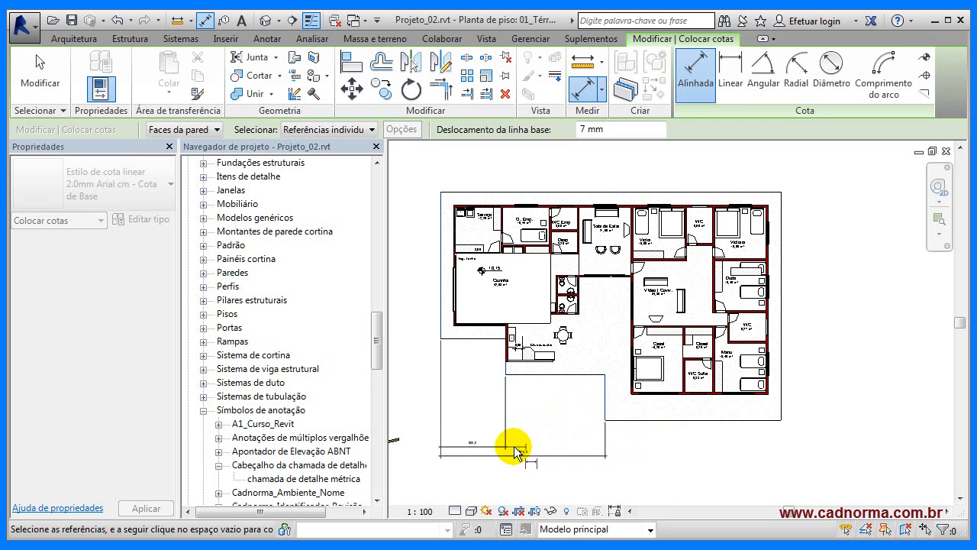
left_click(442, 347)
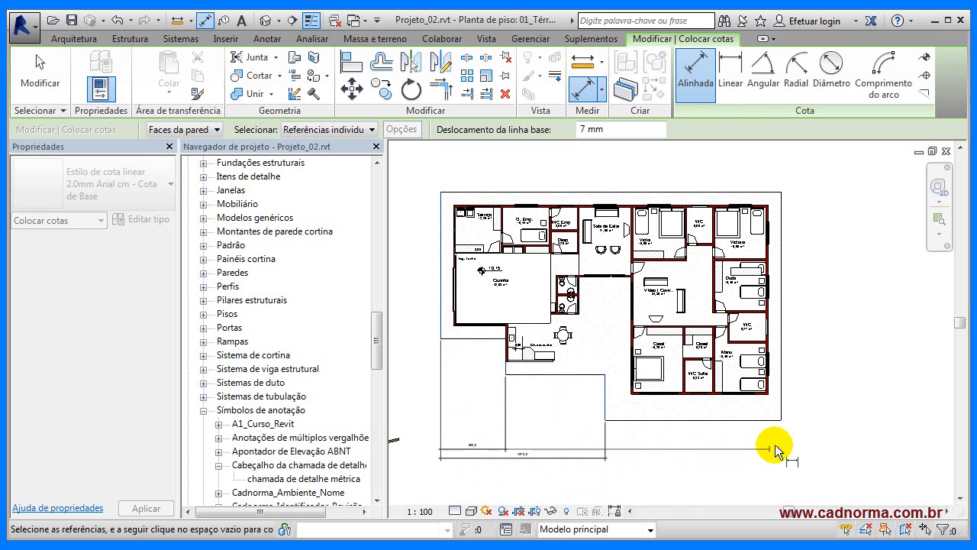
left_click(784, 414)
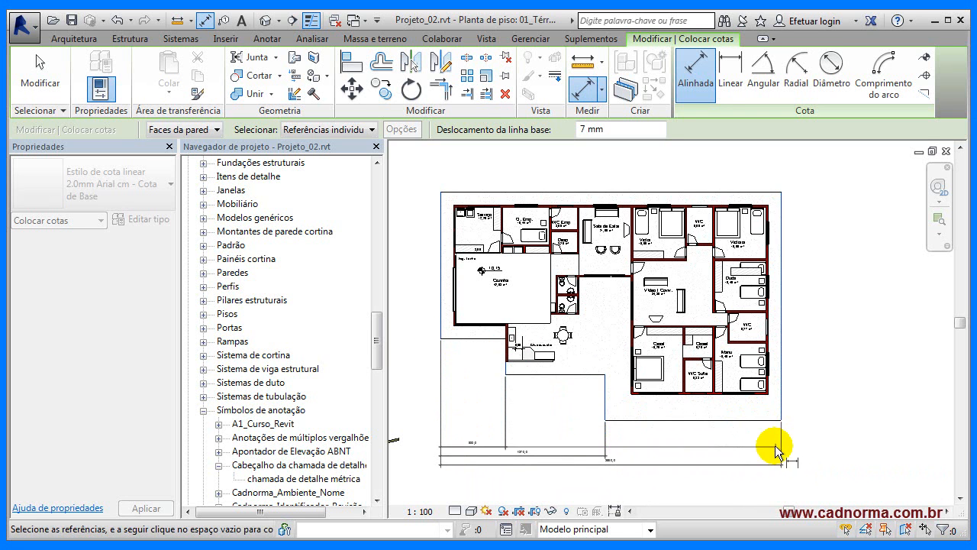
left_click(680, 426)
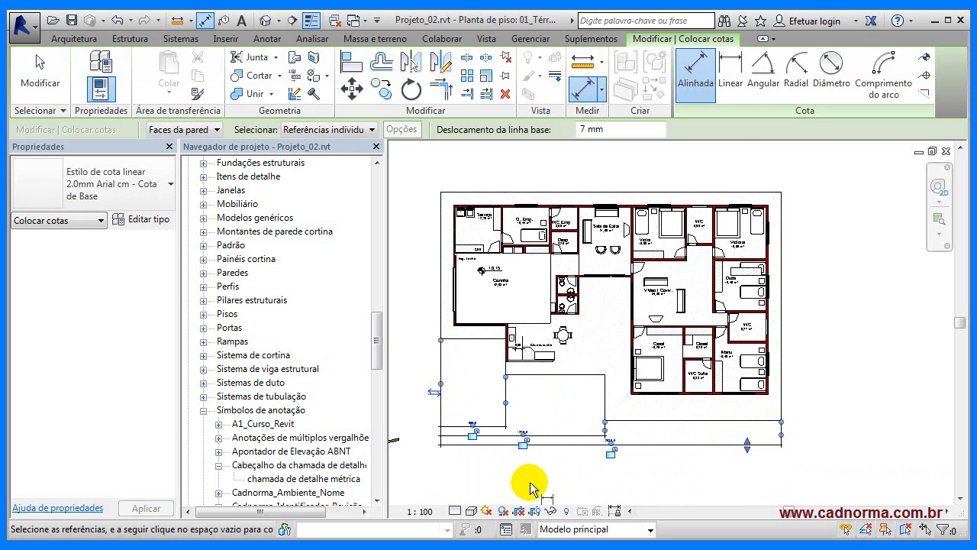
scroll(534, 459, "up", 4)
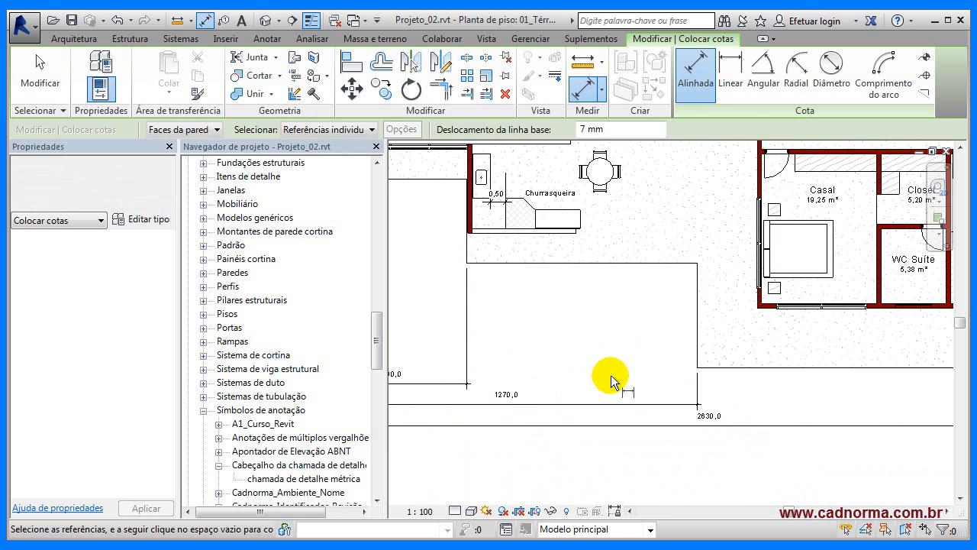
scroll(752, 397, "down", 2)
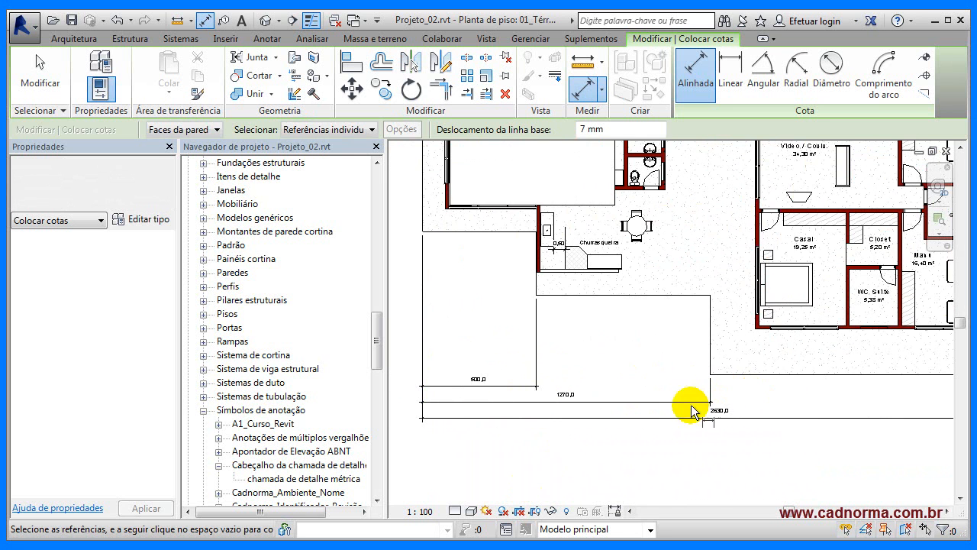
scroll(571, 398, "up", 2)
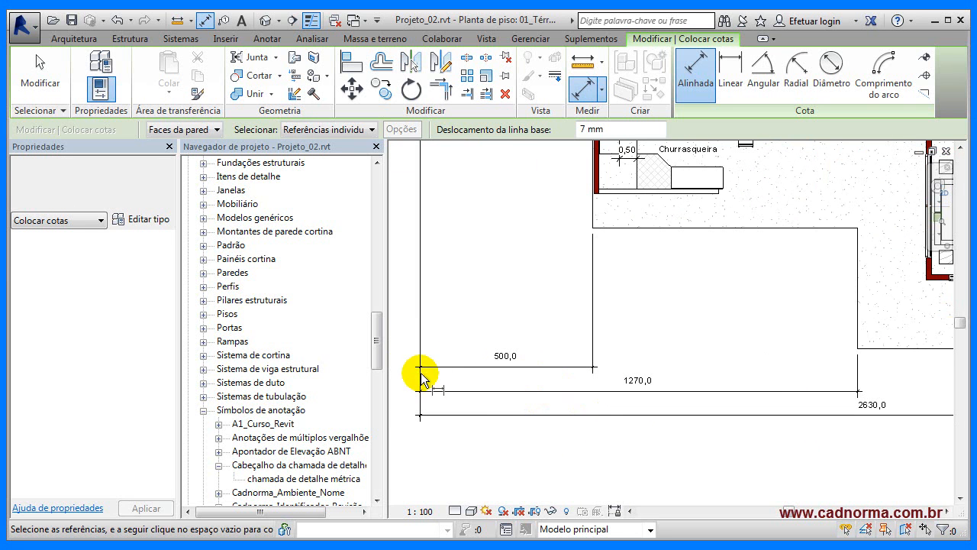
left_click(36, 55)
Set the baseline offset of the dimension below the house to 9 mm.
scroll(548, 397, "down", 2)
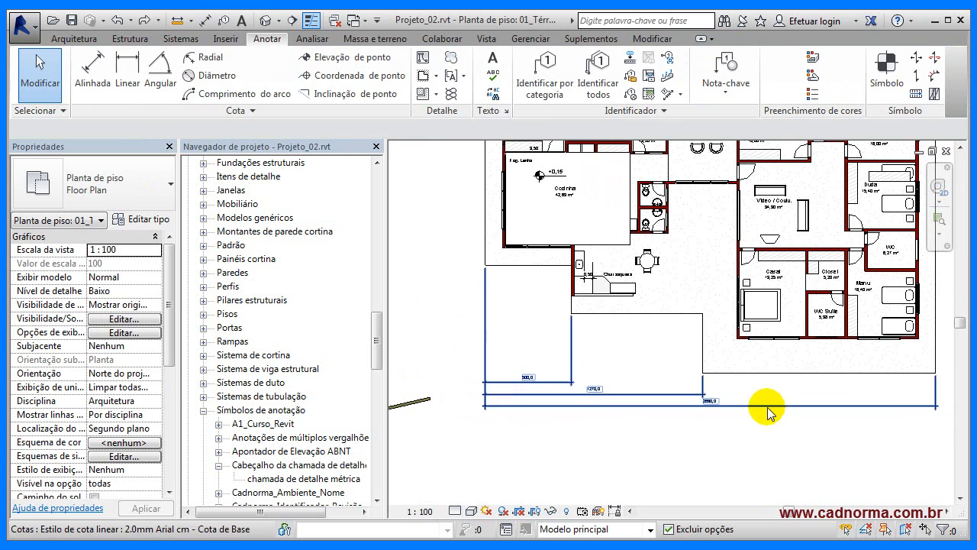
left_click(767, 406)
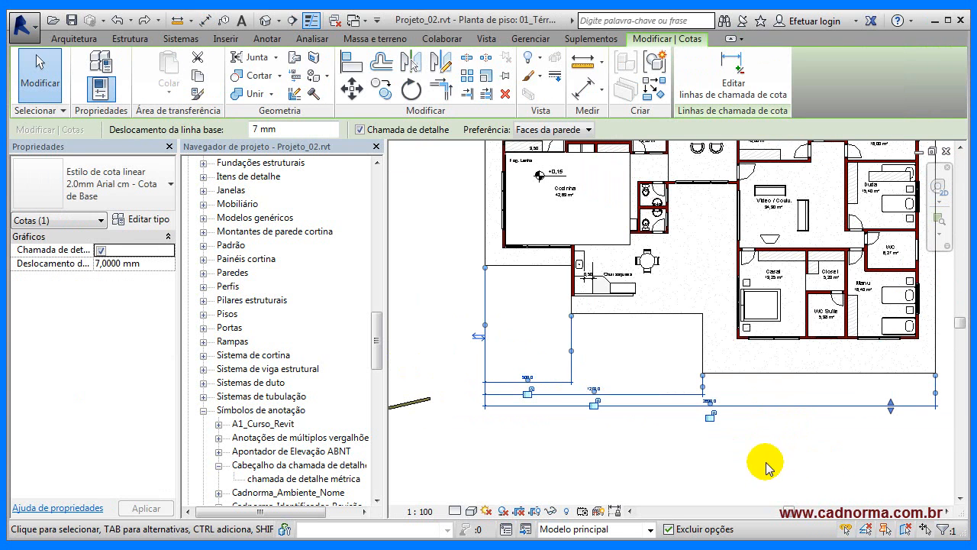
left_click_drag(261, 130, 246, 137)
type("9")
key("Return")
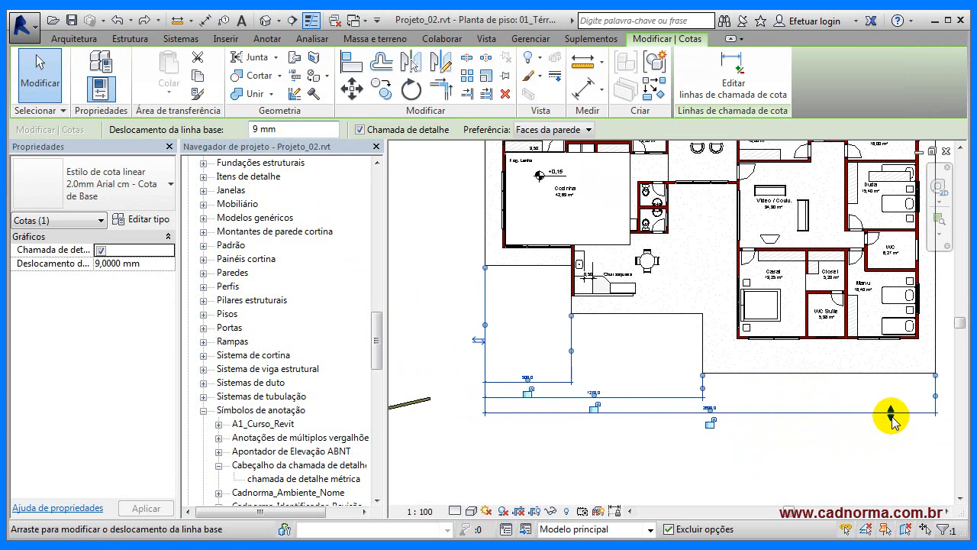
Widen the baseline dimension's line spacing freehand to an offset of about 11.94 mm.
left_click_drag(890, 416, 890, 423)
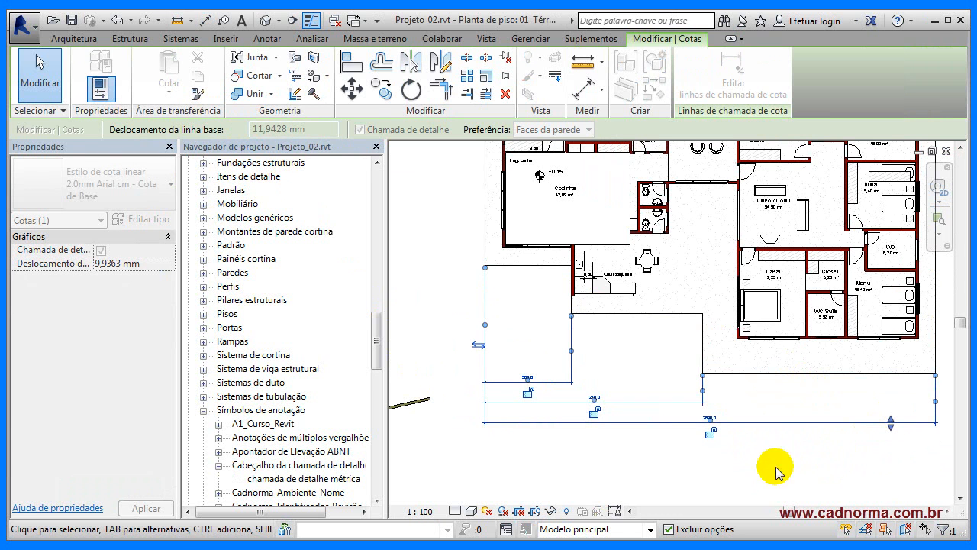
left_click_drag(310, 130, 266, 131)
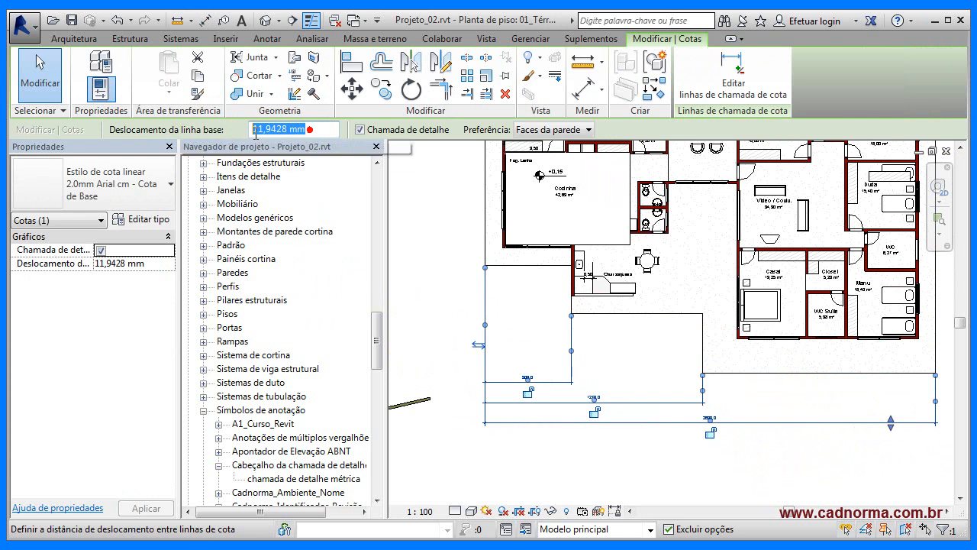
left_click(889, 415)
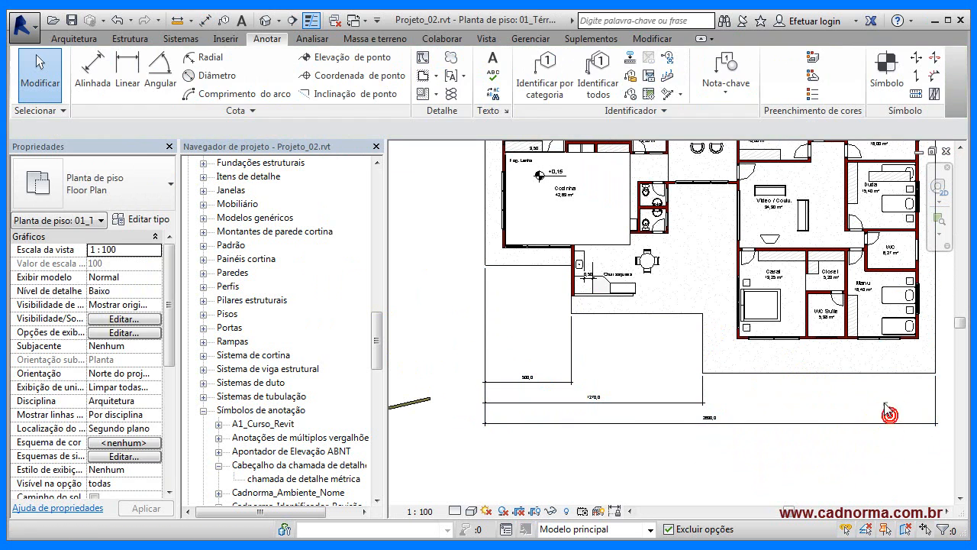
Narrow the baseline dimension's line spacing freehand and delete the dimension from below the house.
left_click(887, 409)
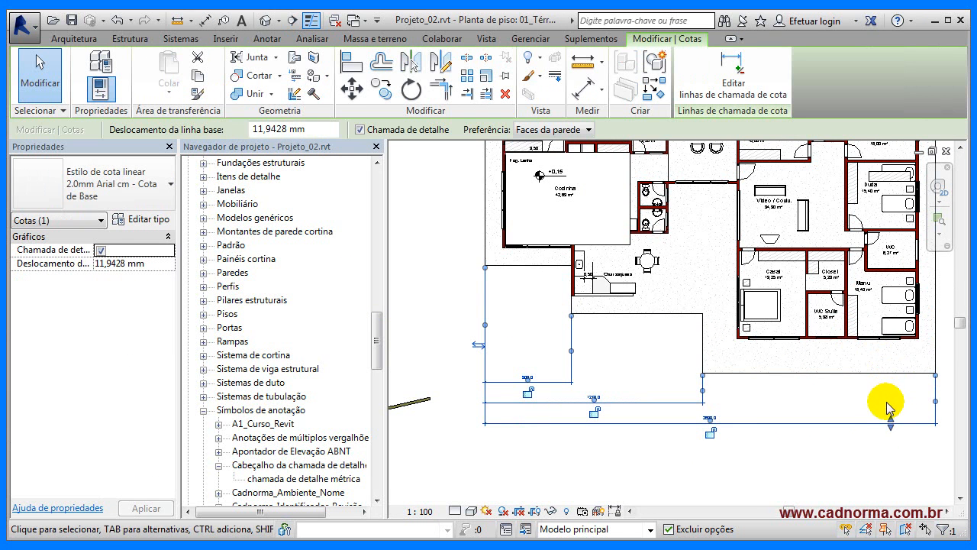
double_click(283, 128)
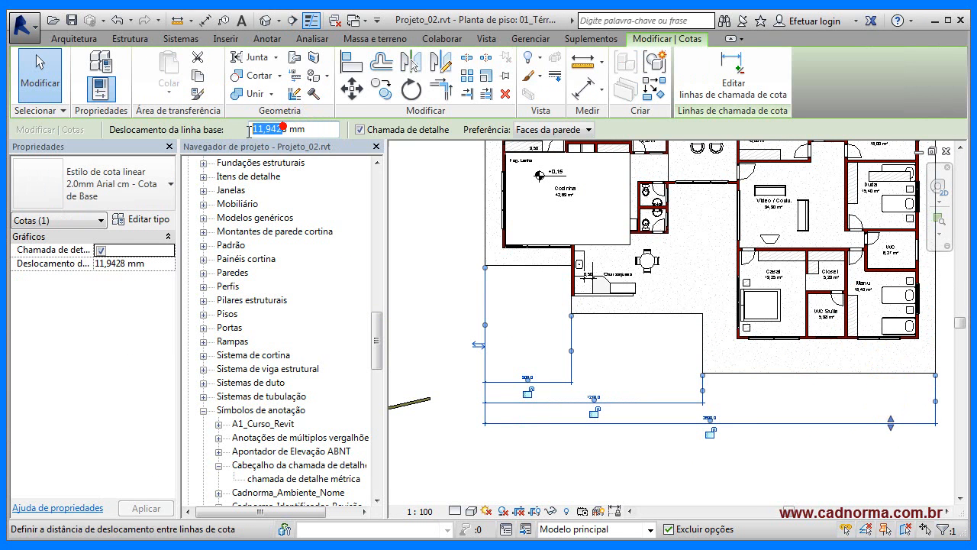
left_click(152, 263)
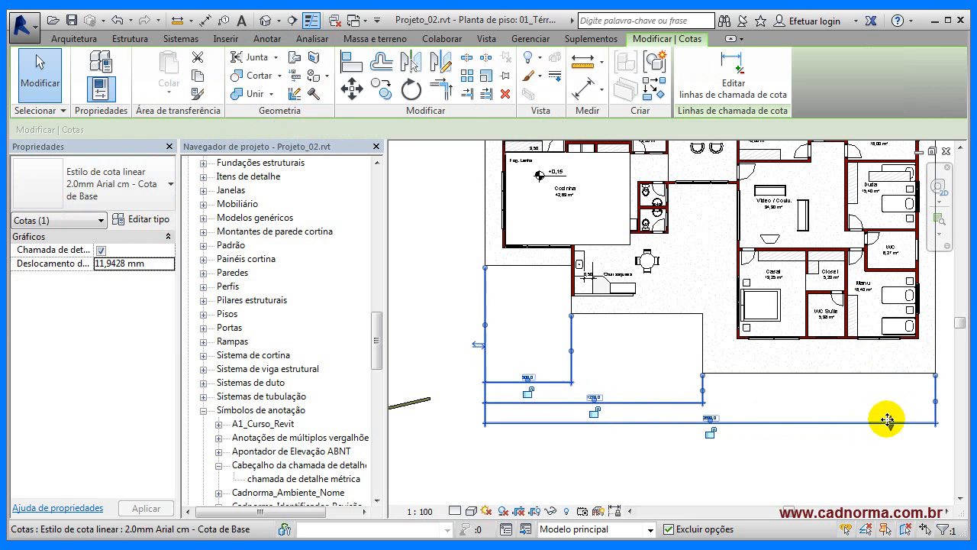
left_click_drag(890, 418, 890, 410)
left_click(752, 455)
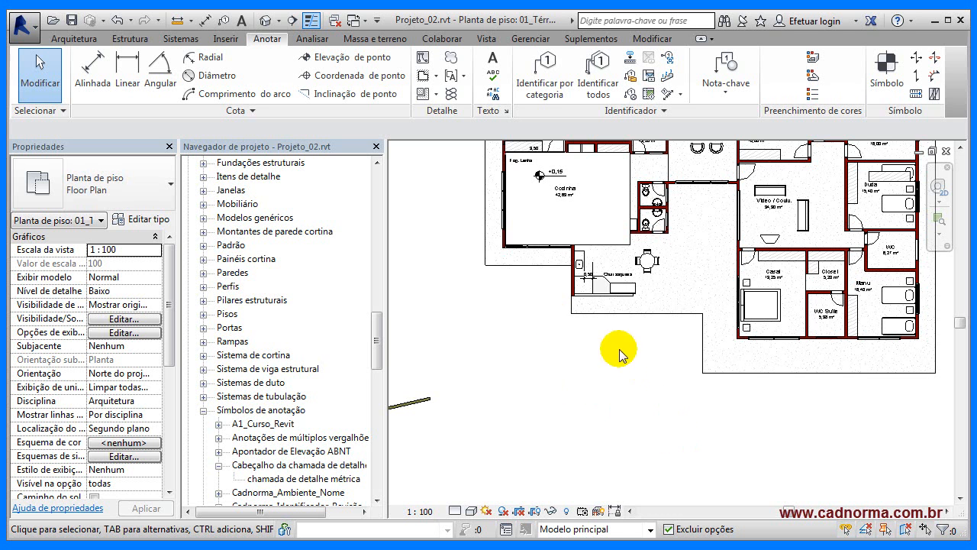
For a new aligned dimension, duplicate the Cota de Base type with the name 2.0mm Arial cm - Cota Ordenada.
left_click(92, 67)
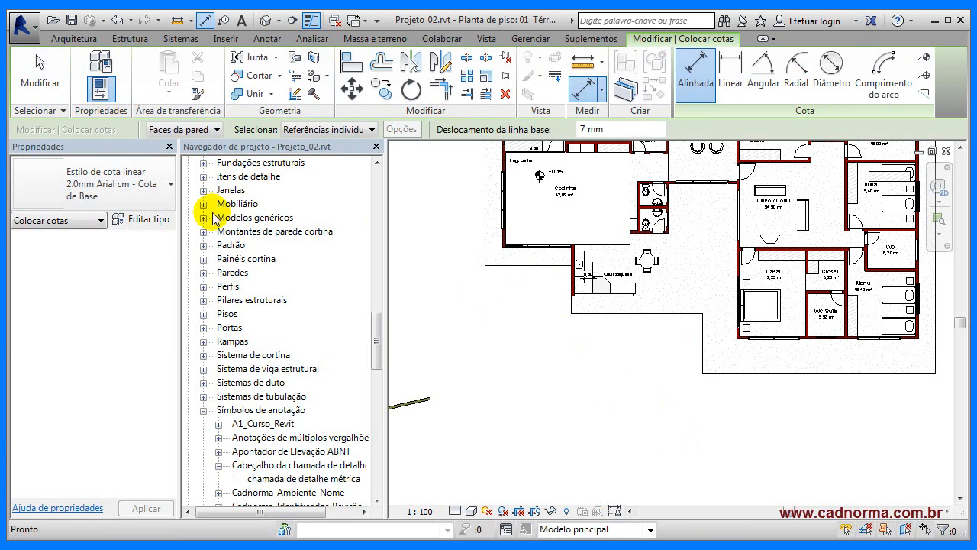
left_click(155, 222)
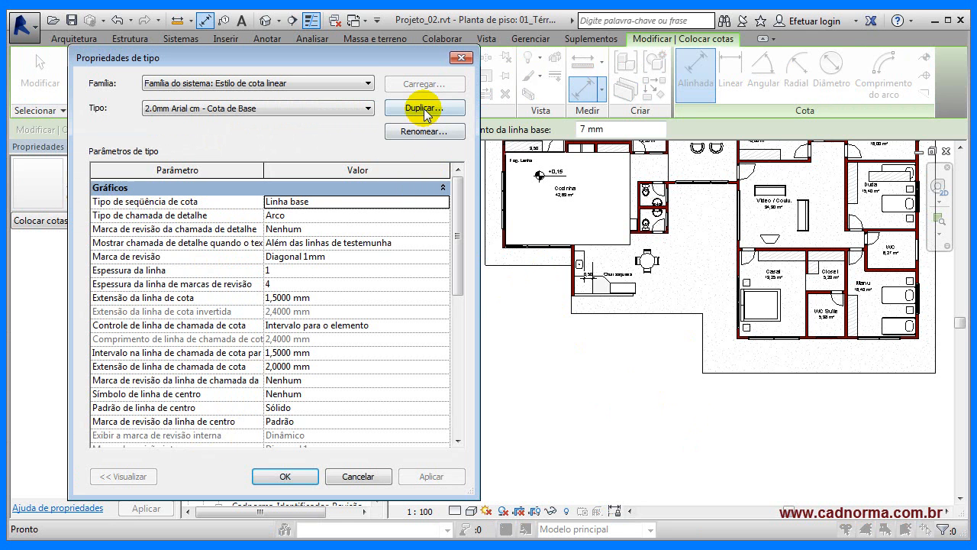
left_click(423, 110)
left_click(337, 264)
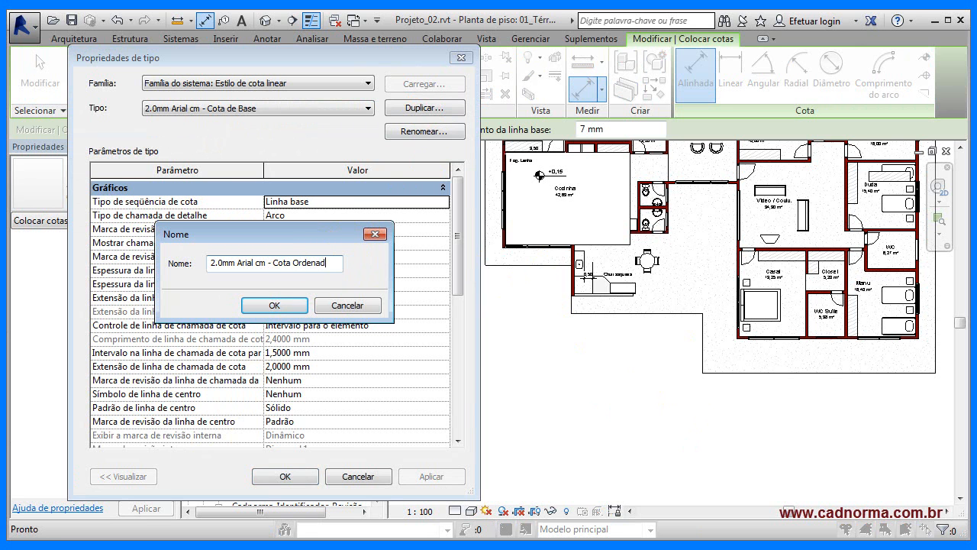
key("Return")
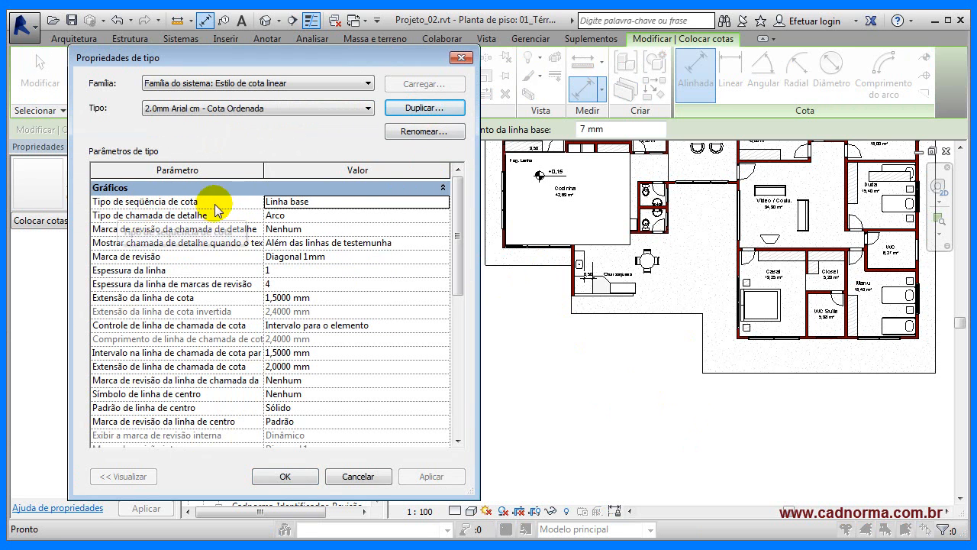
Set the dimension sequence type of the Cota Ordenada type to Ordenada and apply it.
left_click(330, 201)
left_click(442, 202)
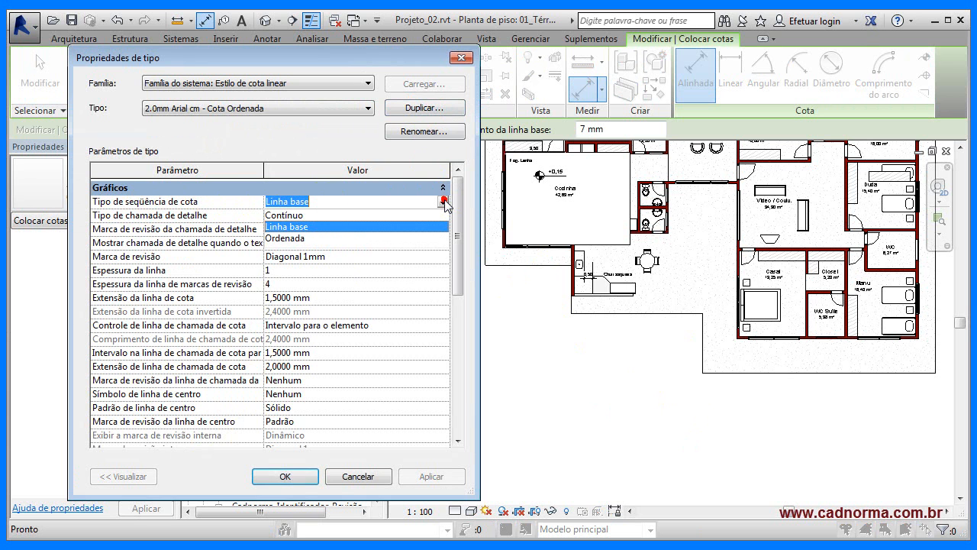
left_click(296, 239)
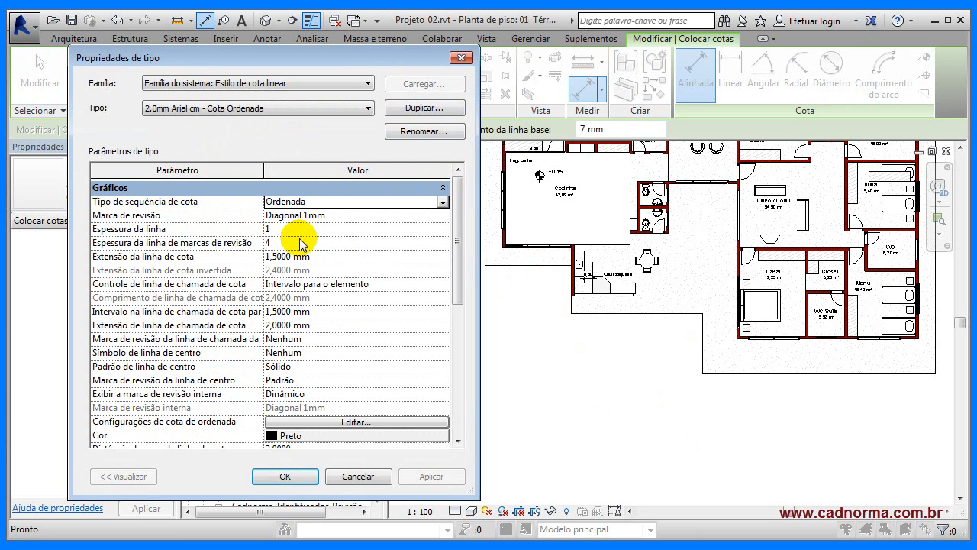
left_click(284, 475)
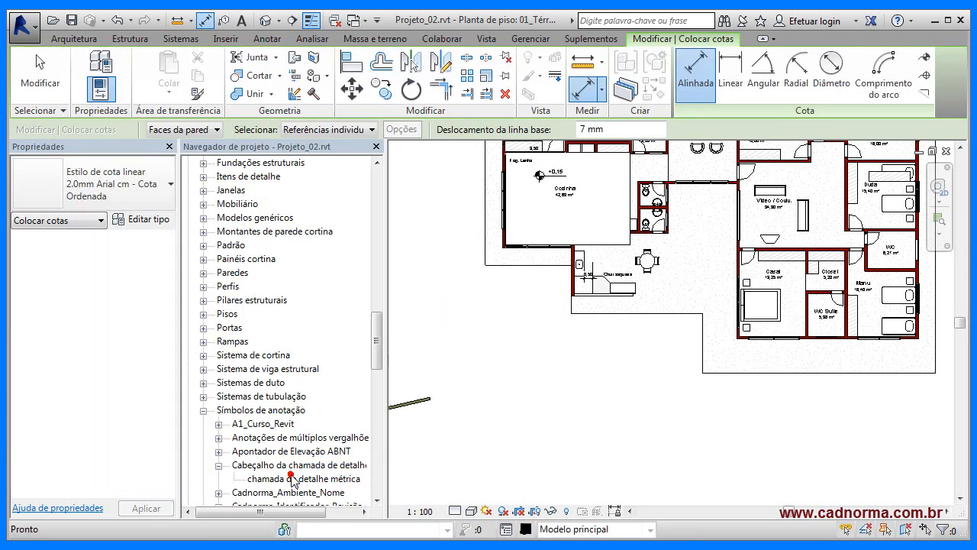
Place an ordinate aligned dimension across the four vertical slab edges along the lower side of the house.
middle_click_drag(478, 246, 462, 249)
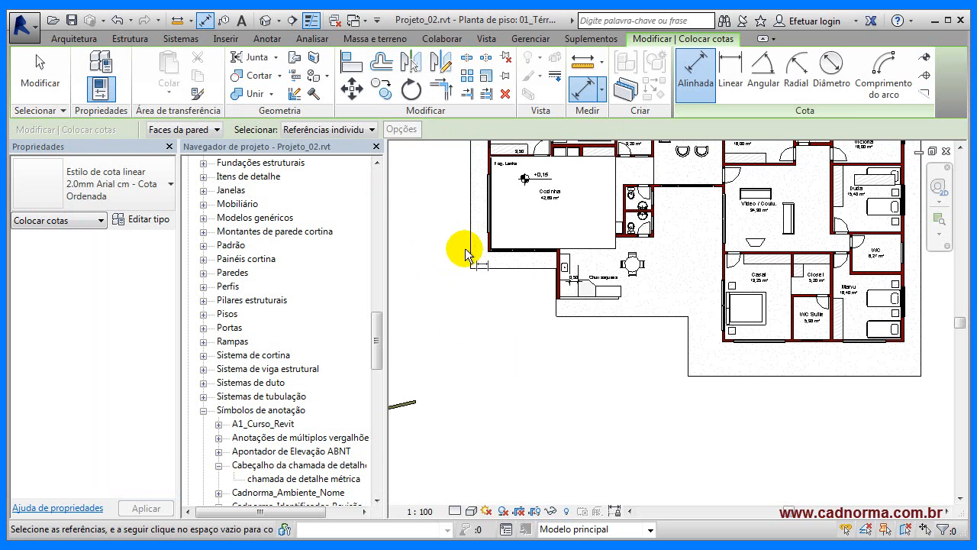
left_click(469, 250)
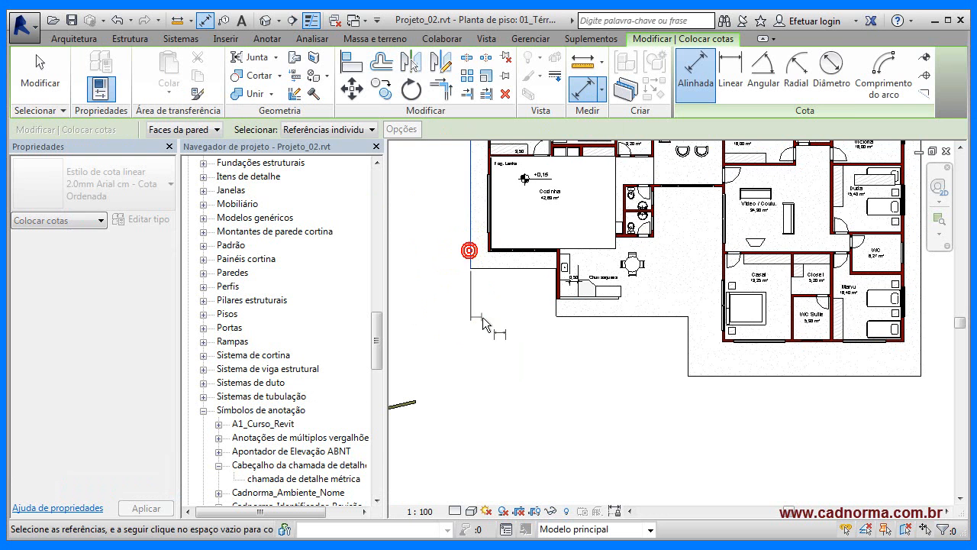
left_click(556, 309)
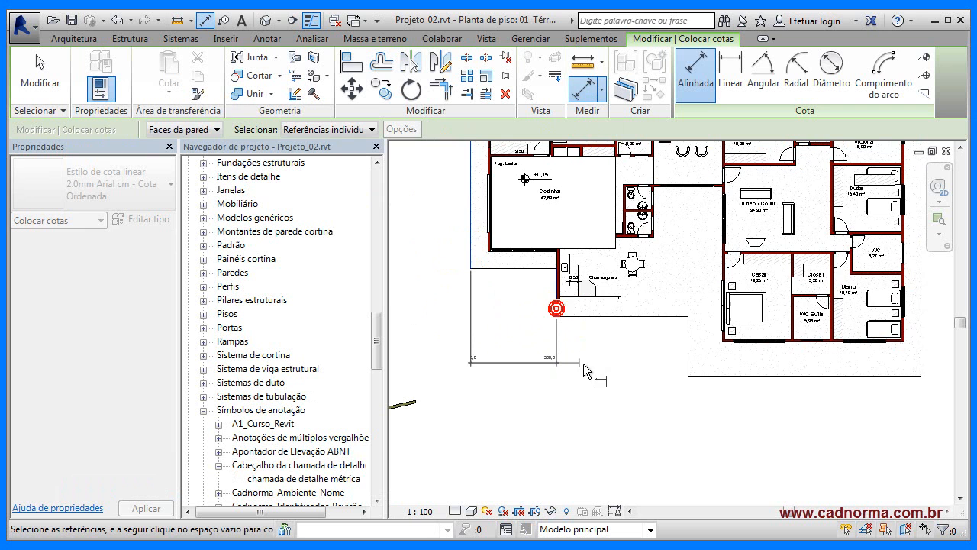
left_click(687, 358)
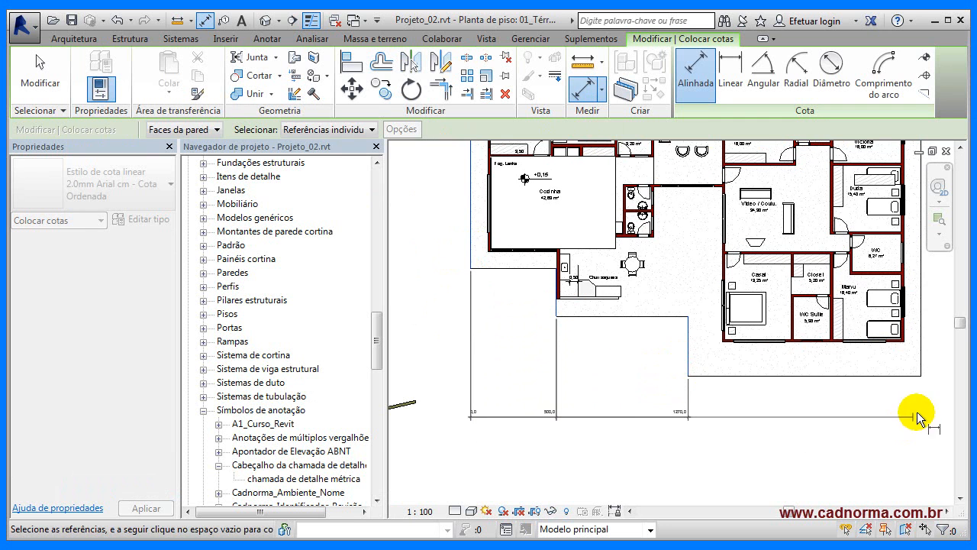
left_click(921, 376)
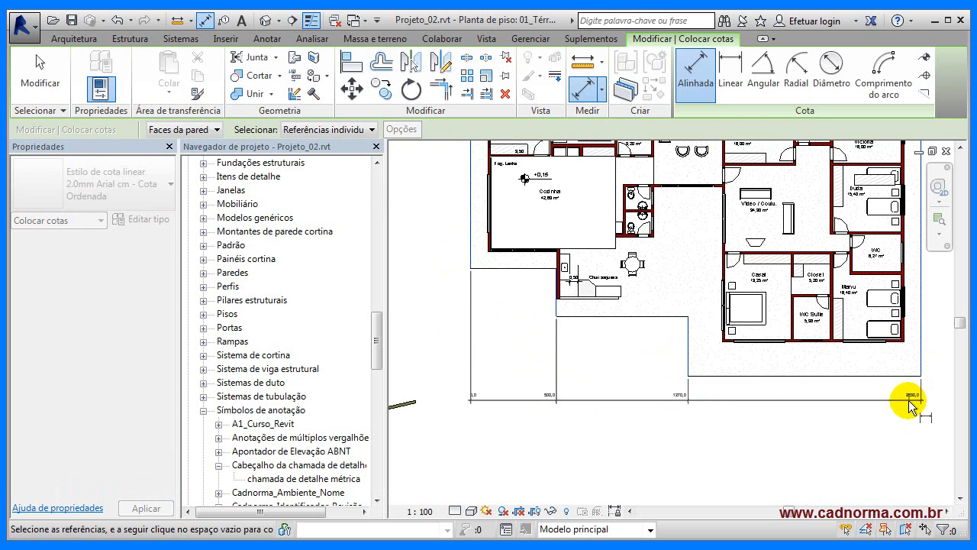
left_click(903, 396)
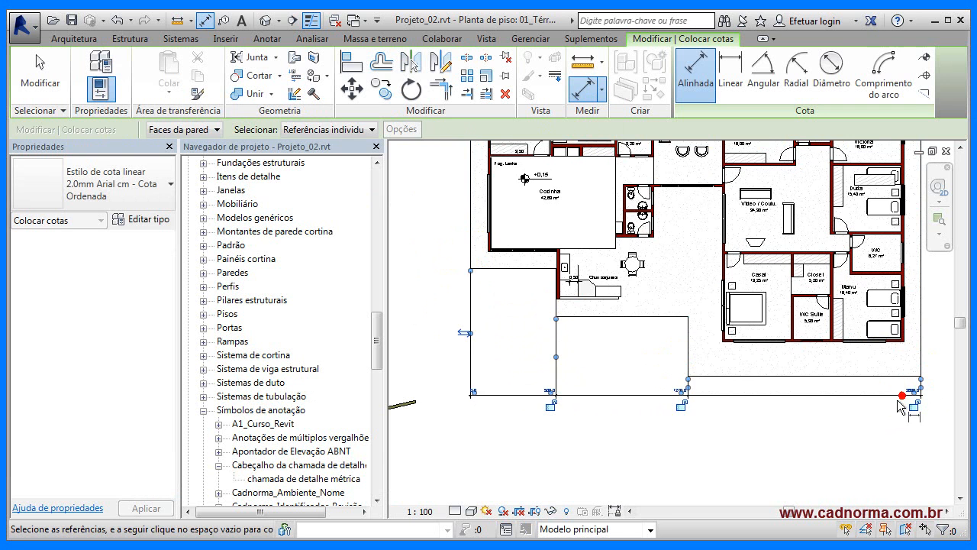
Examine the ordinate values along the new dimension from its origin to the far slab edge, and end the dimension command.
scroll(502, 410, "up", 5)
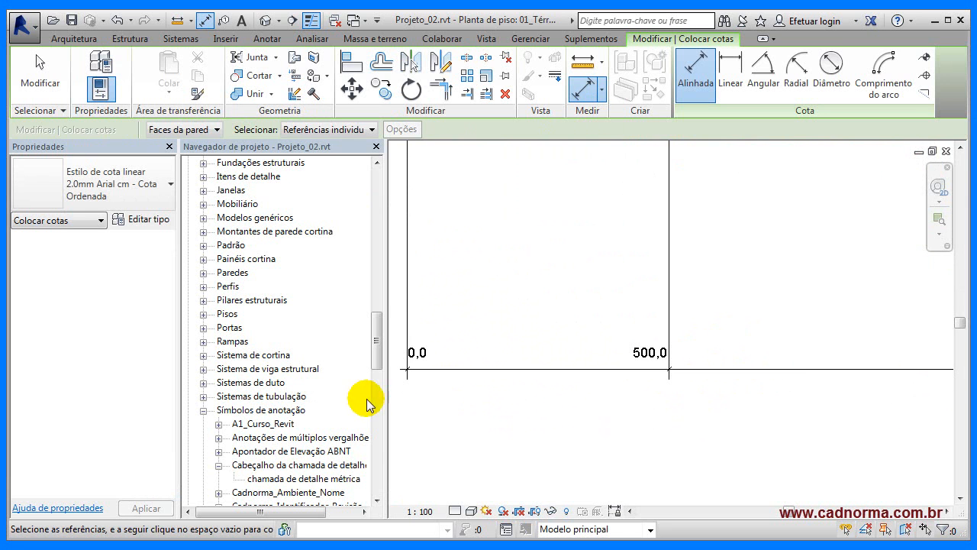
scroll(545, 368, "down", 2)
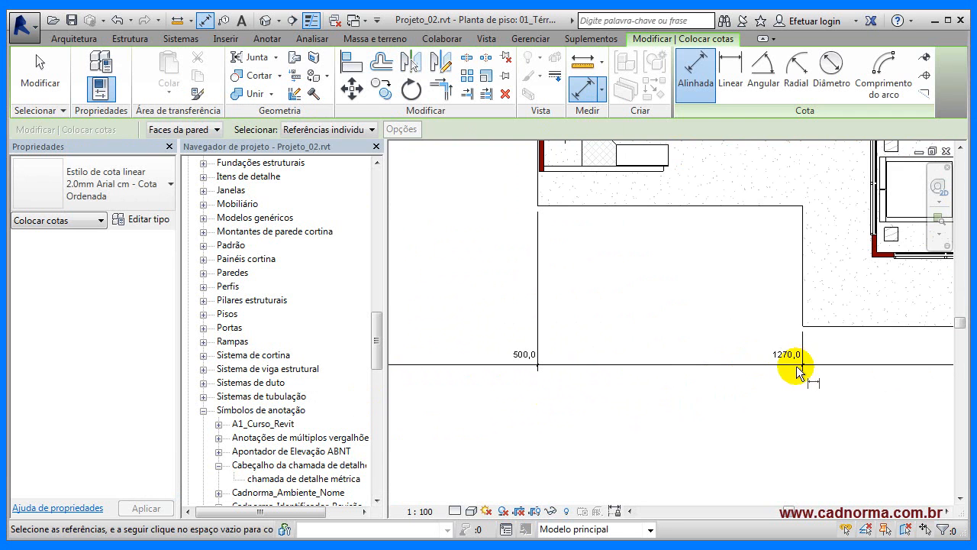
scroll(571, 375, "down", 1)
scroll(786, 397, "down", 2)
scroll(874, 366, "up", 4)
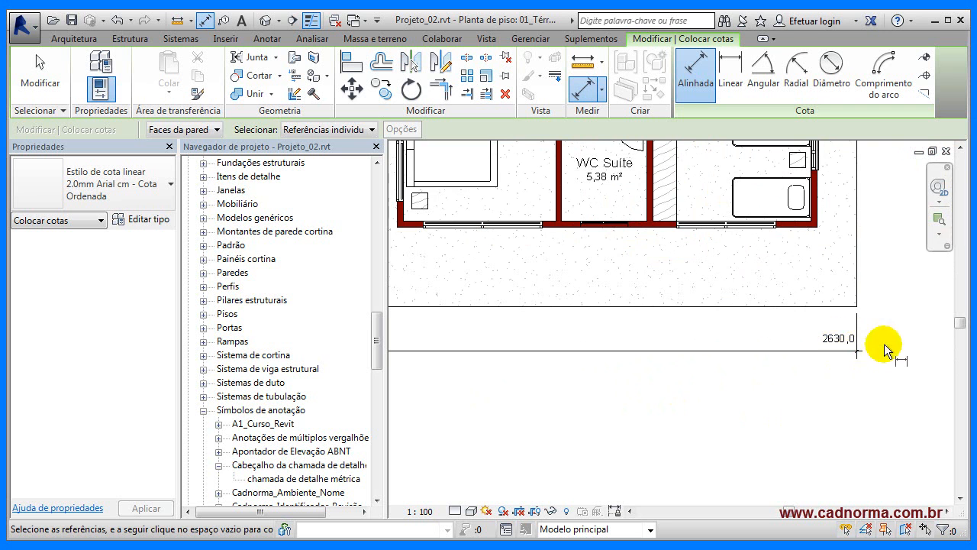
scroll(856, 404, "down", 3)
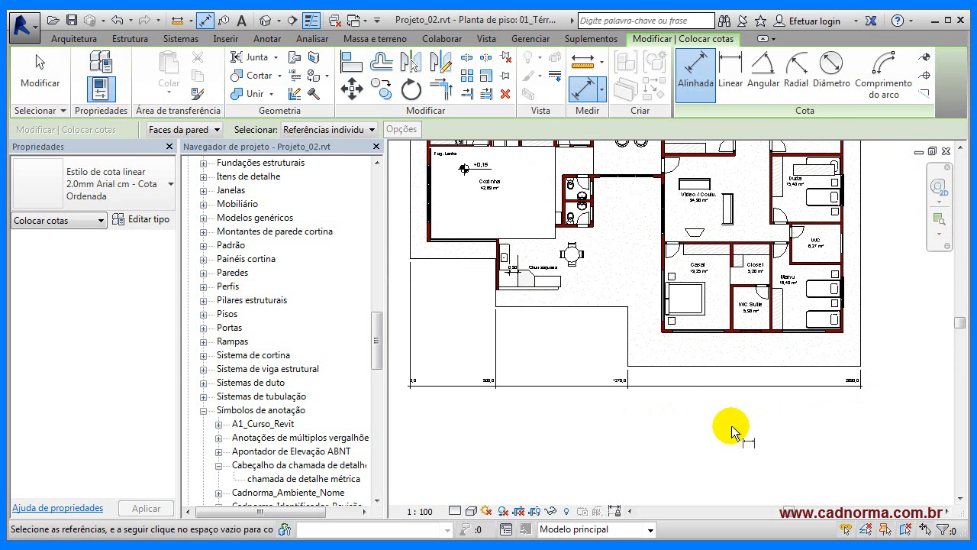
key("Escape")
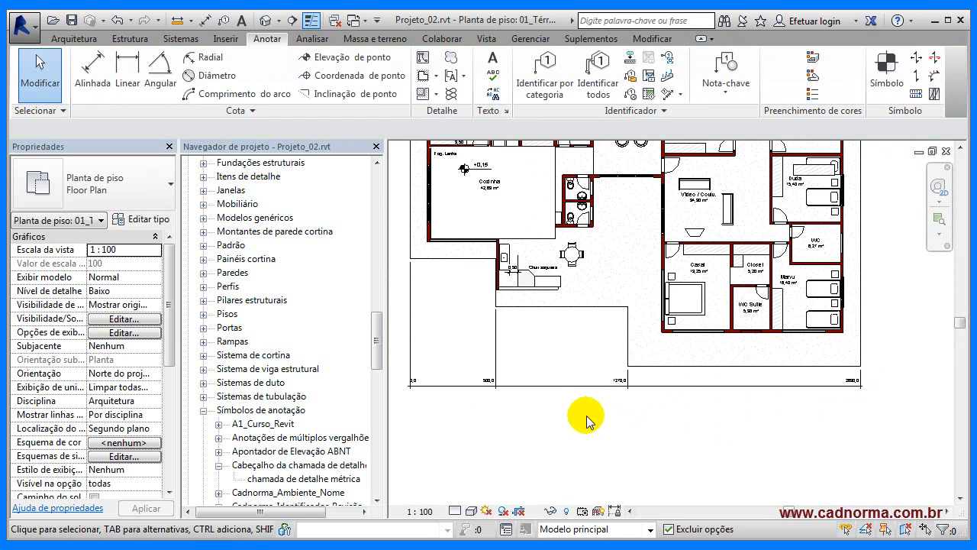
Open the type properties of the ordinate dimension below the house and review its graphics parameters.
left_click(553, 386)
left_click(149, 221)
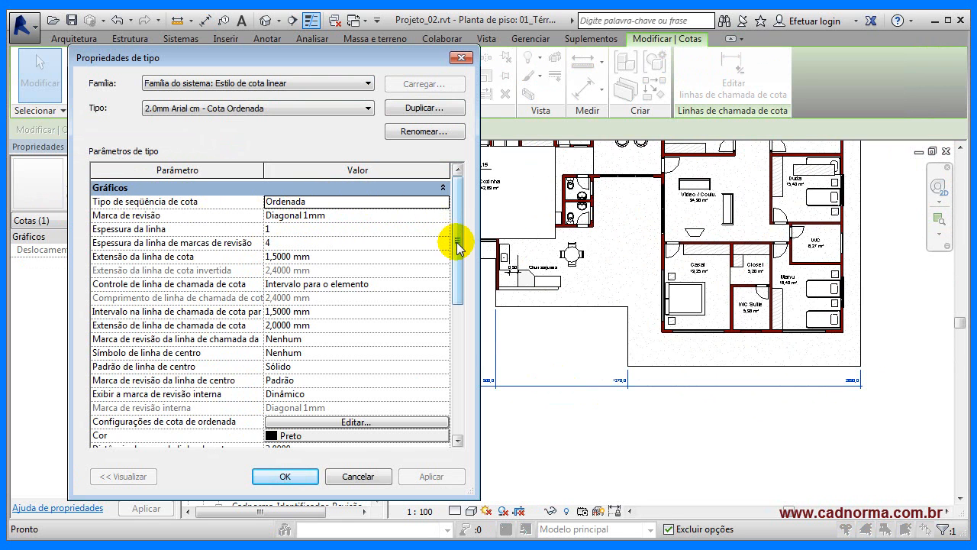
left_click_drag(458, 252, 458, 290)
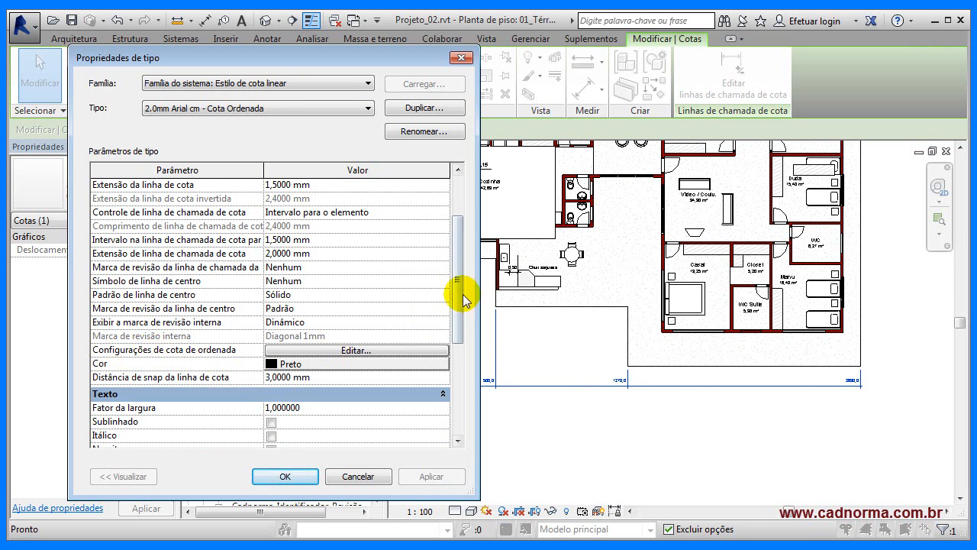
left_click_drag(458, 306, 451, 268)
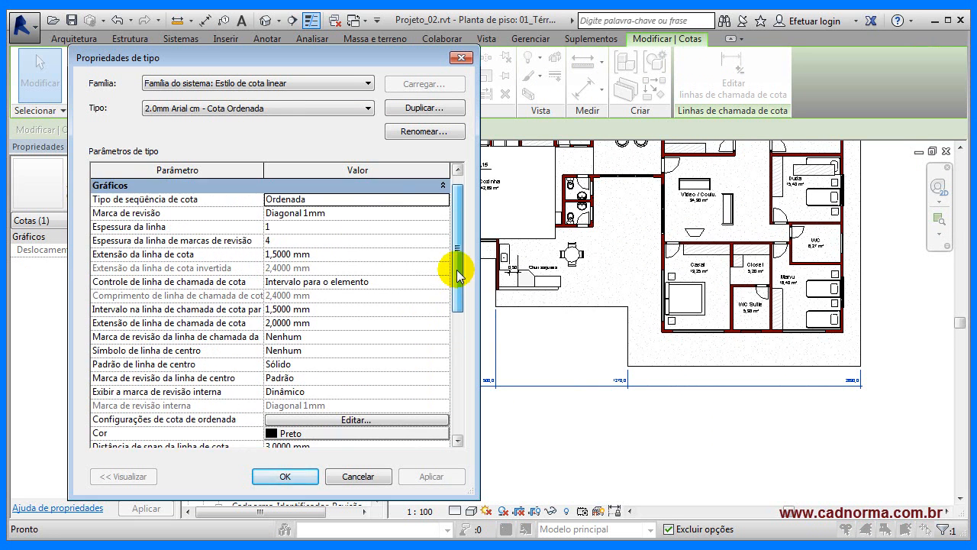
Switch the dimension sequence type to Contínuo, check the ordinate dimension settings parameter, and set the sequence type back to Ordenada.
left_click(392, 201)
left_click(443, 200)
left_click(348, 214)
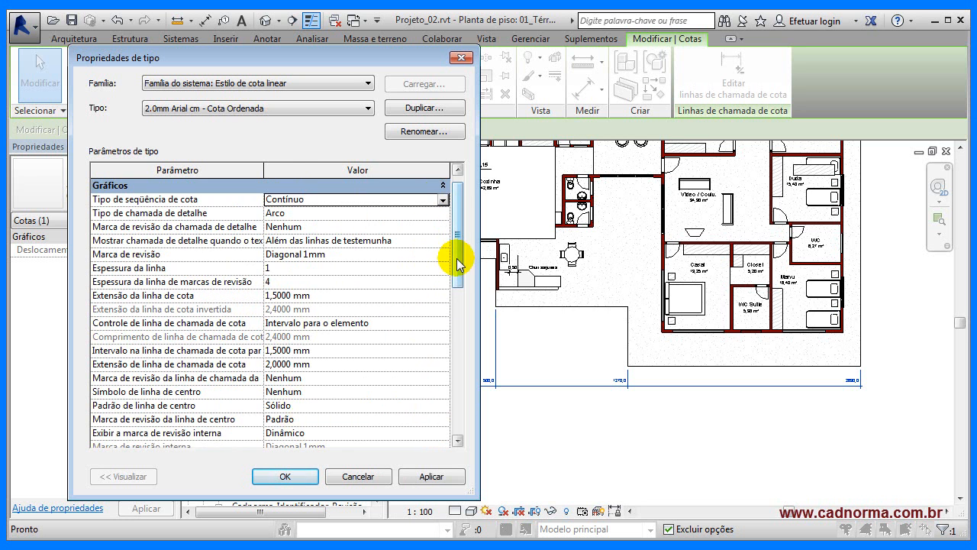
scroll(454, 255, "down", 3)
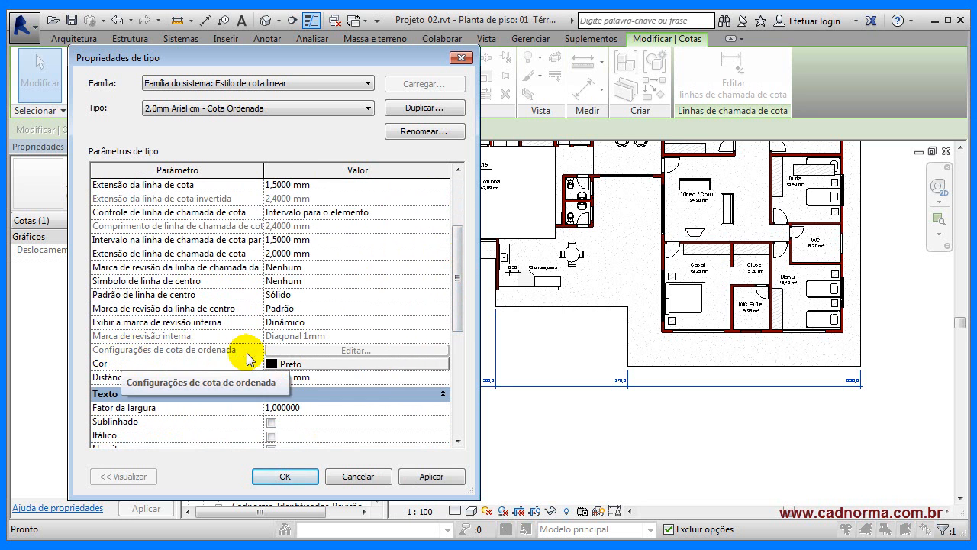
left_click_drag(456, 284, 464, 229)
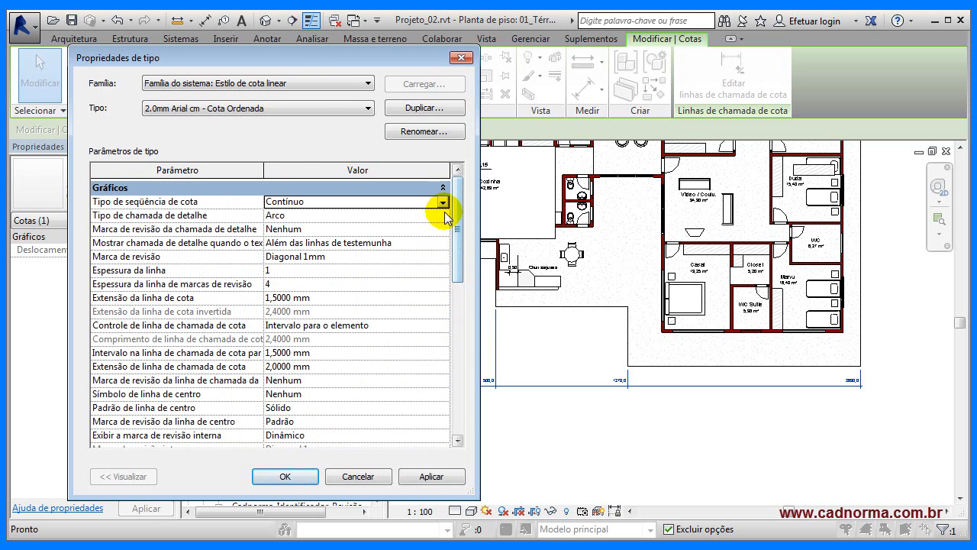
left_click(442, 202)
left_click(302, 237)
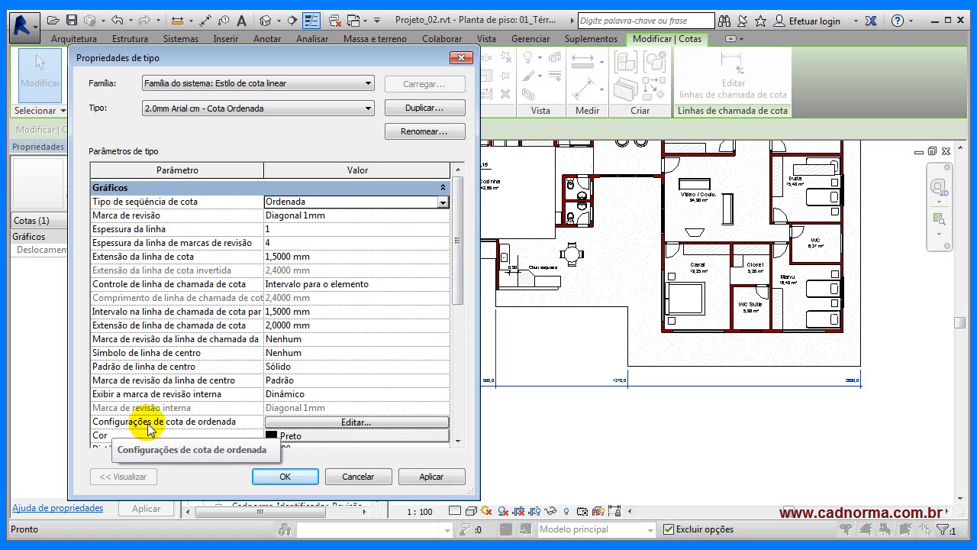
In the ordinate dimension settings, set the text orientation to Paralelo a linha de chamada da cota and apply it to the type.
left_click(367, 424)
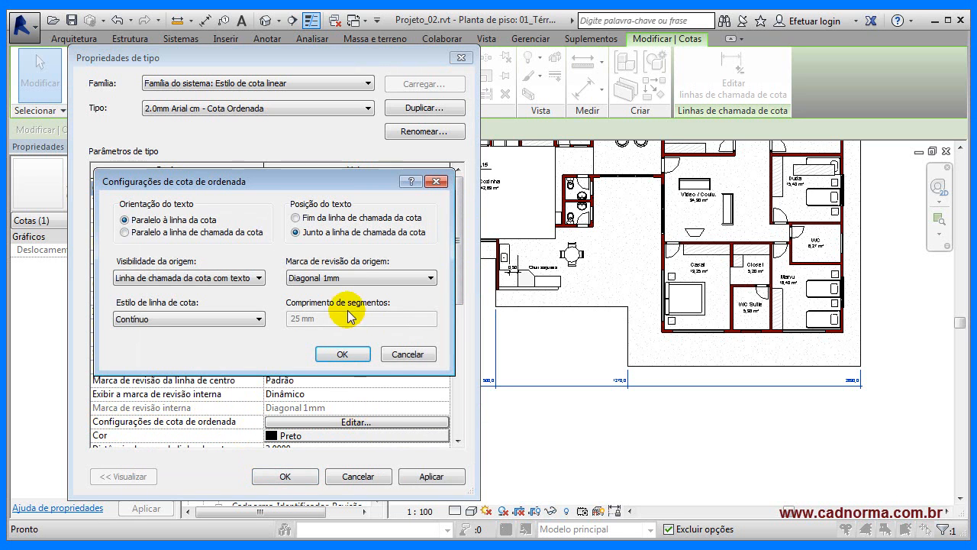
left_click(125, 232)
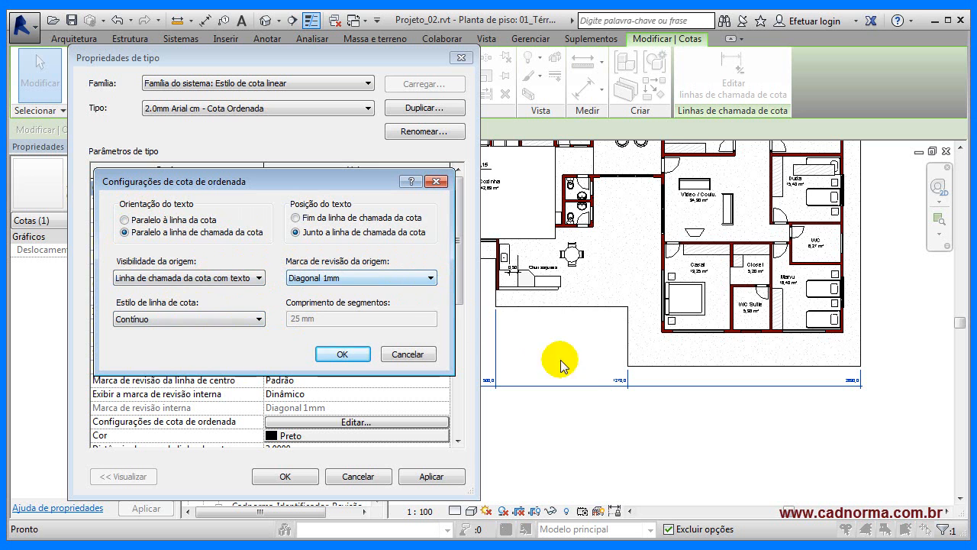
left_click(342, 354)
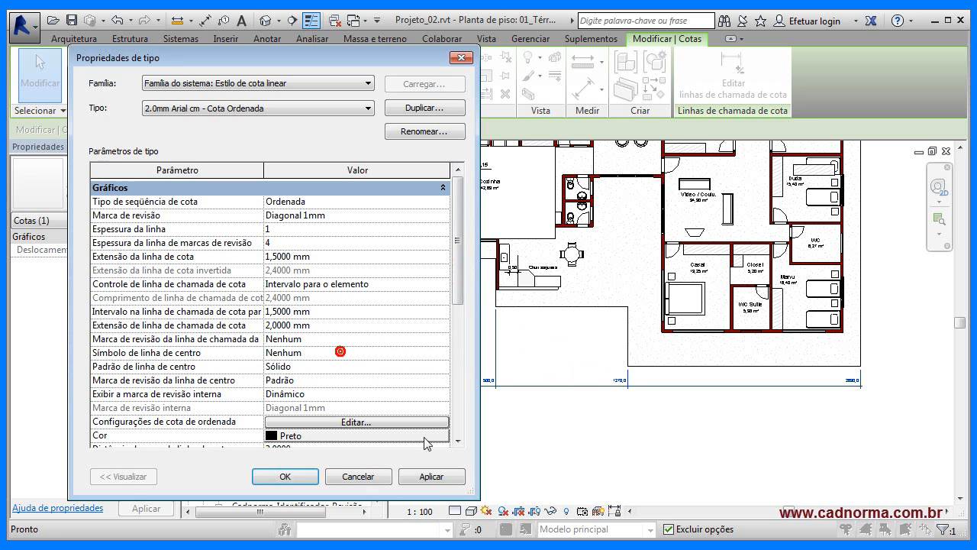
left_click(432, 476)
left_click(595, 452)
left_click(334, 492)
left_click(284, 477)
left_click(511, 421)
Set the Cota Ordenada type's text position to Fim da linha de chamada da cota and apply it.
scroll(648, 407, "up", 5)
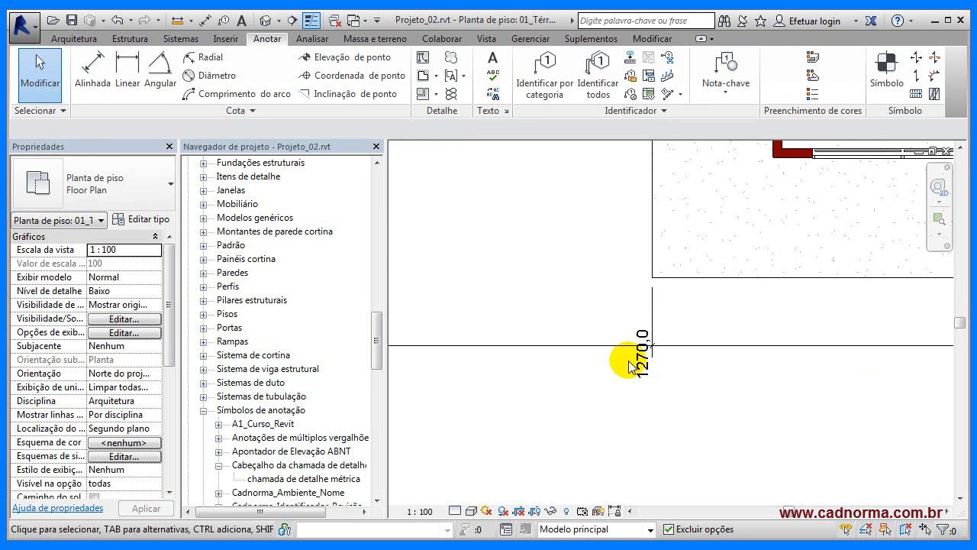
left_click(638, 359)
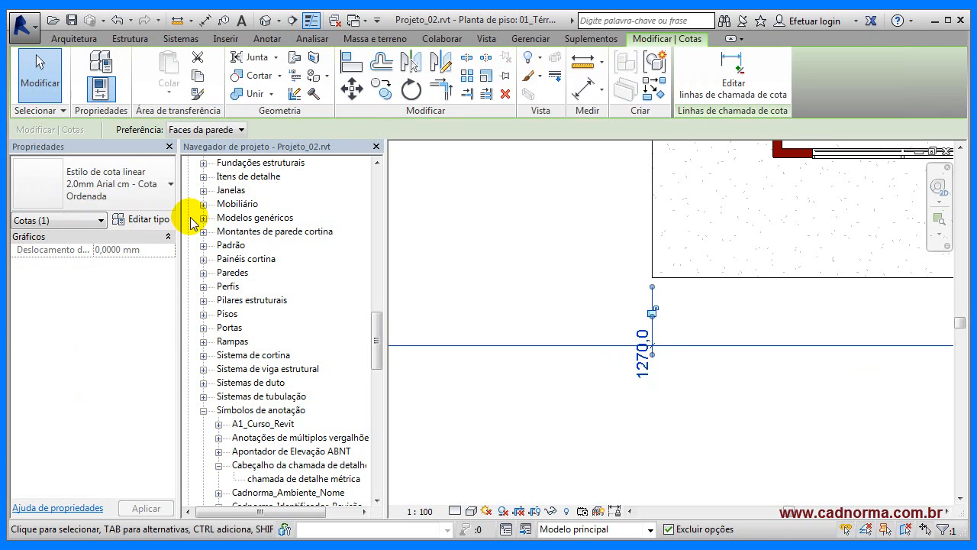
left_click(148, 219)
left_click(351, 421)
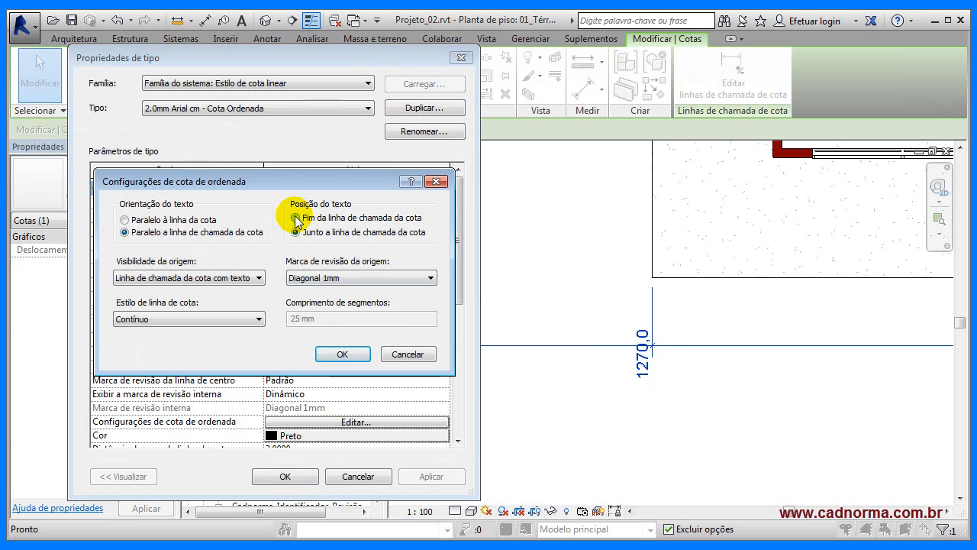
left_click(348, 351)
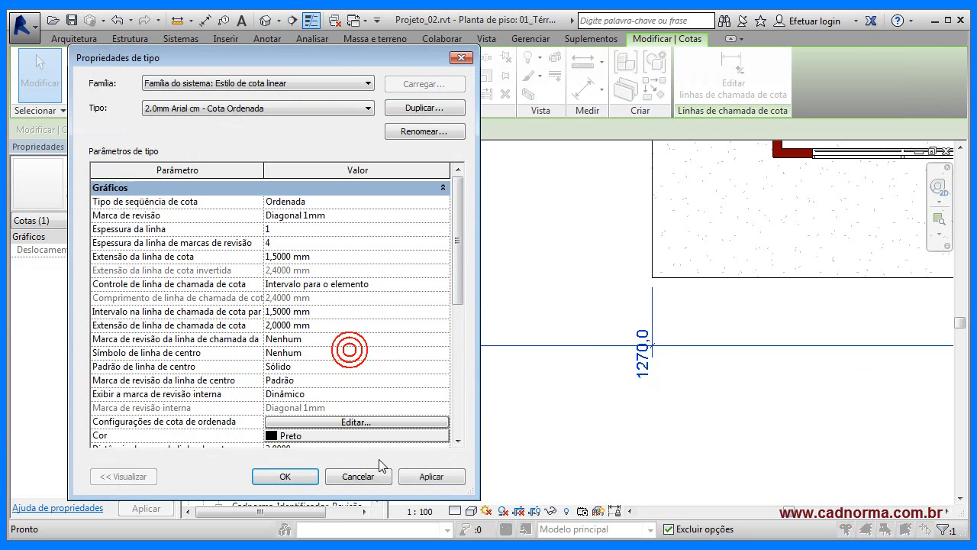
left_click(432, 476)
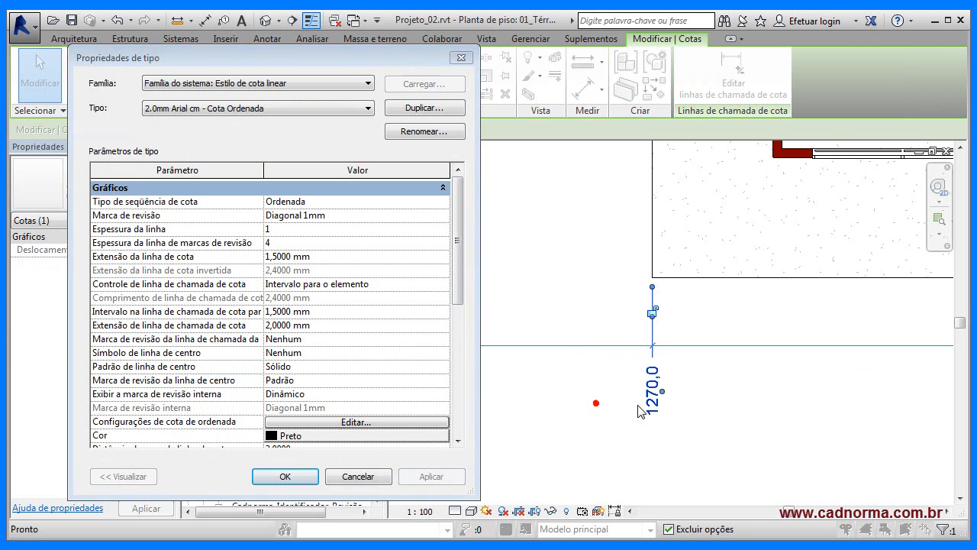
left_click(282, 477)
left_click(458, 371)
scroll(496, 443, "down", 4)
middle_click_drag(525, 427, 547, 404)
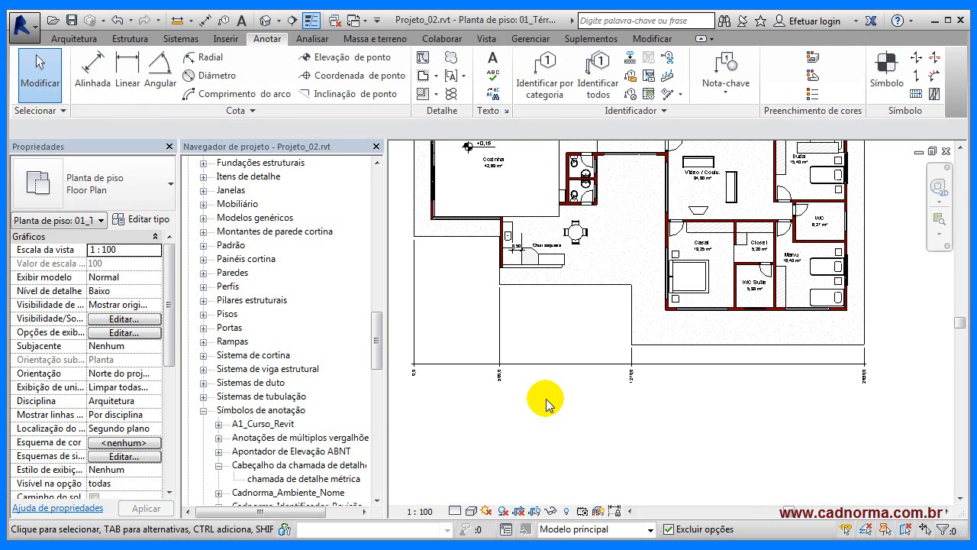
With the 2.0mm Arial m/cm type and Paredes inteiras selection, place an aligned dimension string above the house's upper exterior wall.
scroll(534, 191, "up", 3)
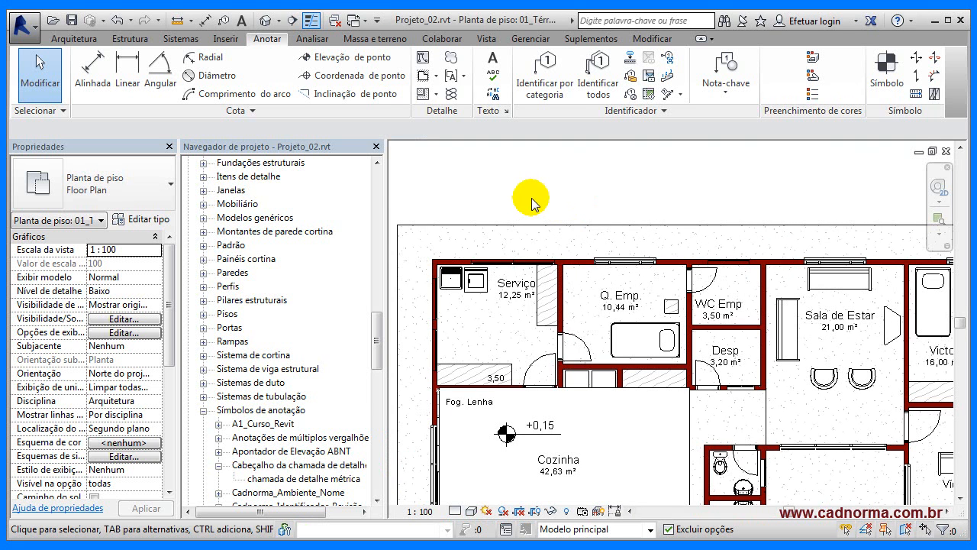
left_click(93, 72)
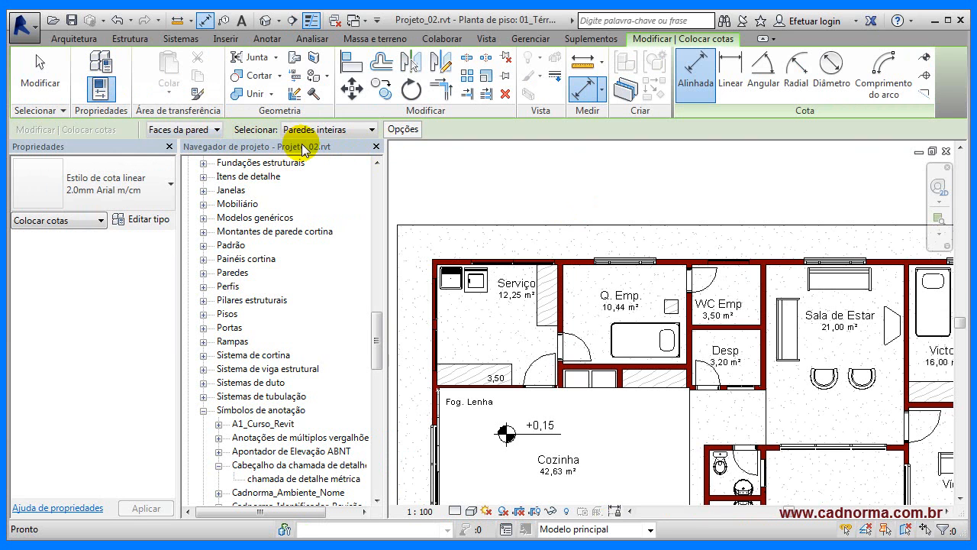
left_click(373, 130)
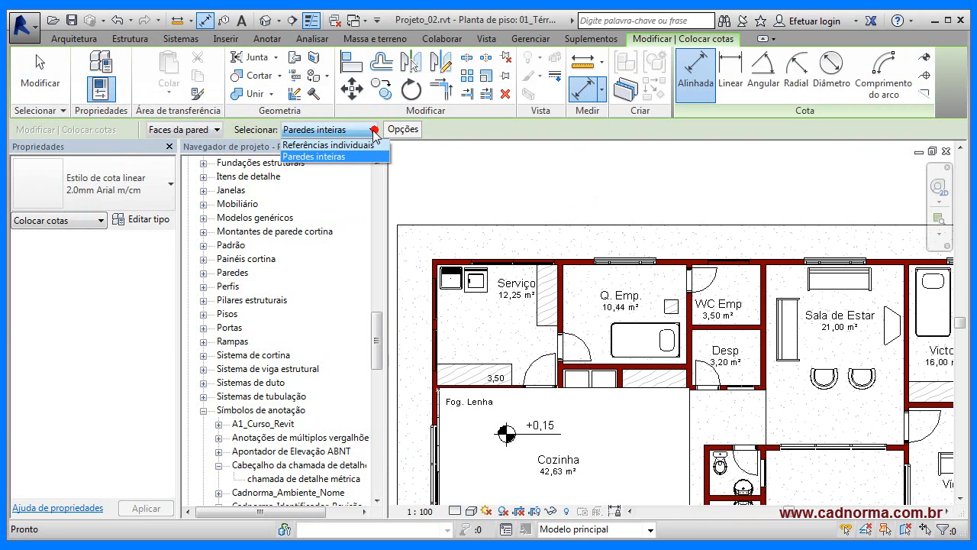
left_click(351, 145)
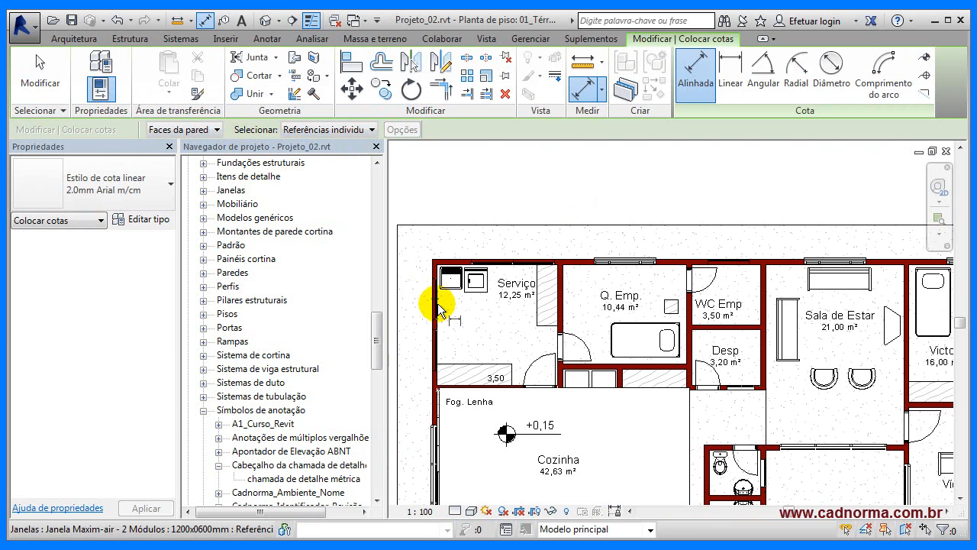
left_click(372, 130)
left_click(343, 157)
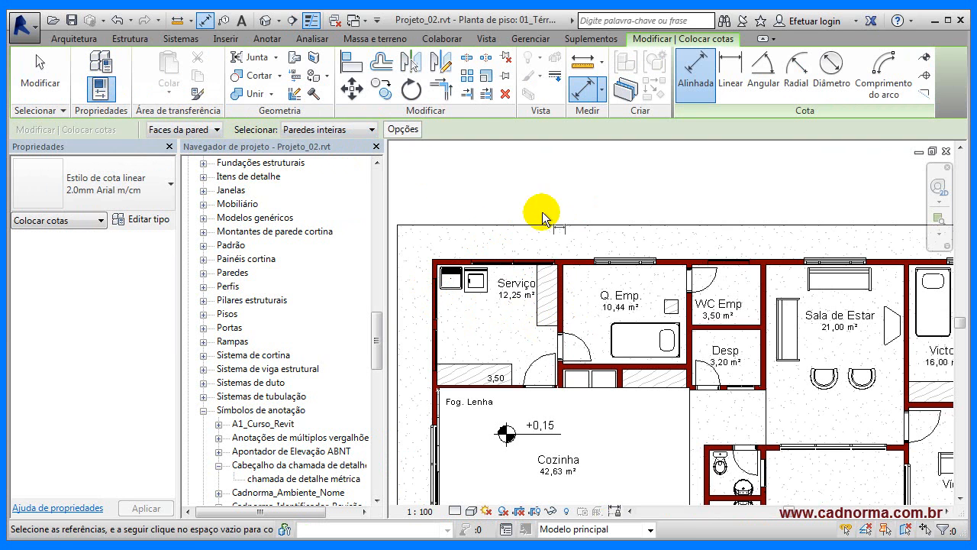
left_click(572, 264)
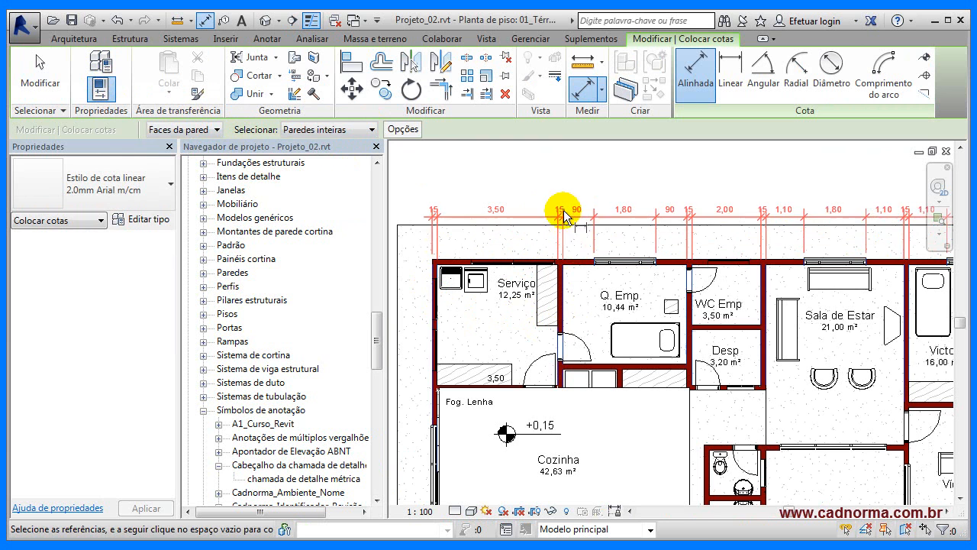
left_click(560, 201)
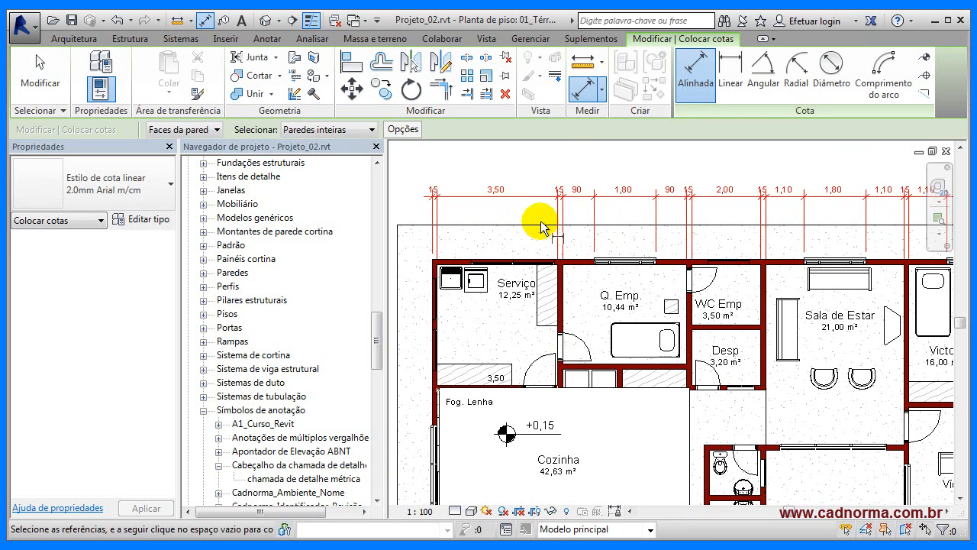
scroll(519, 226, "up", 2)
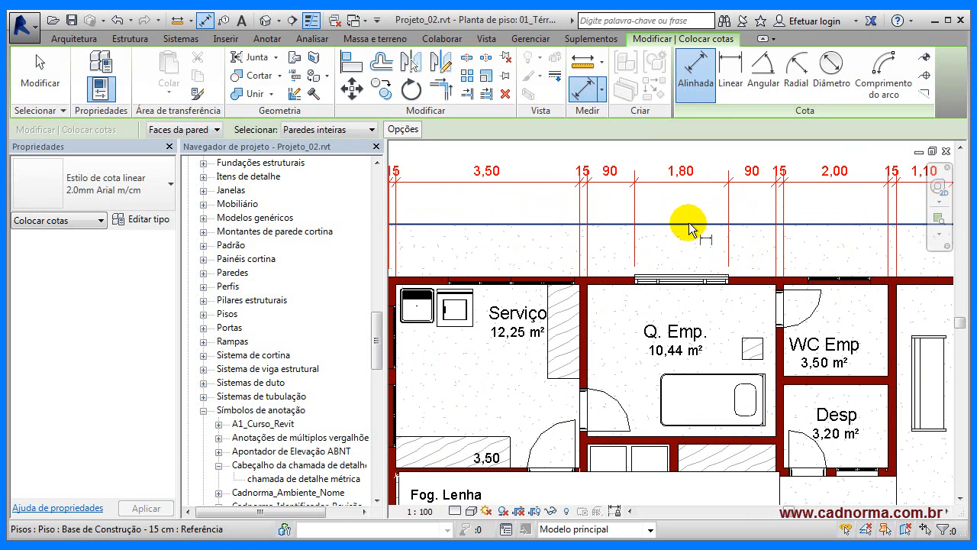
Delete the aligned dimension string above the house's upper exterior wall.
scroll(698, 217, "down", 1)
middle_click_drag(699, 218, 654, 218)
key("Escape")
scroll(654, 219, "down", 1)
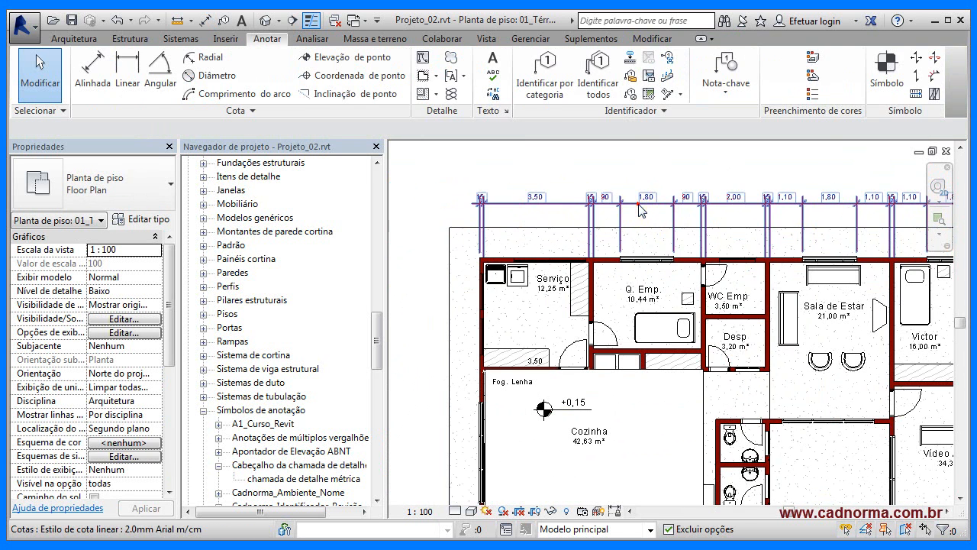
left_click(635, 201)
key("Delete")
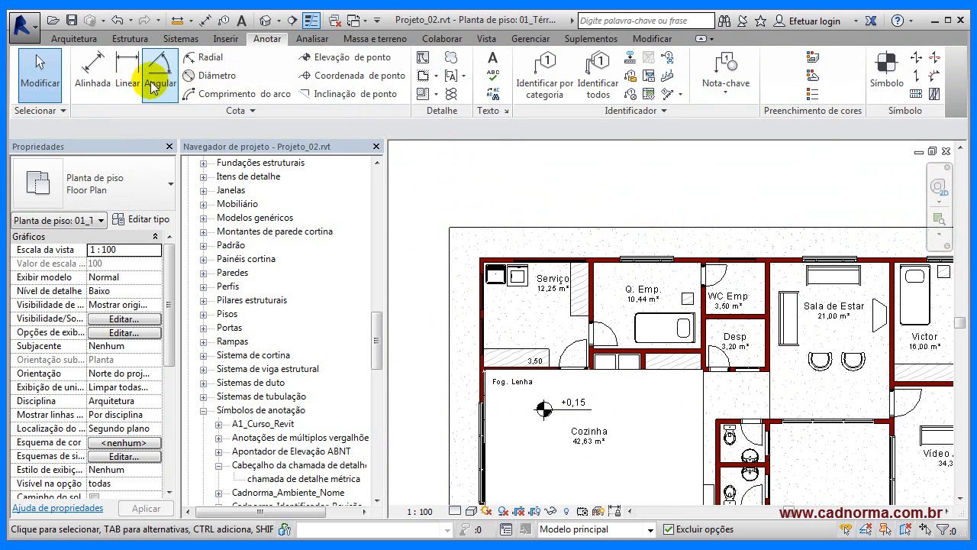
For a new aligned dimension using Paredes inteiras, turn off Aberturas in the automatic dimension options, keeping Paredes que efetuam a interseção.
left_click(94, 72)
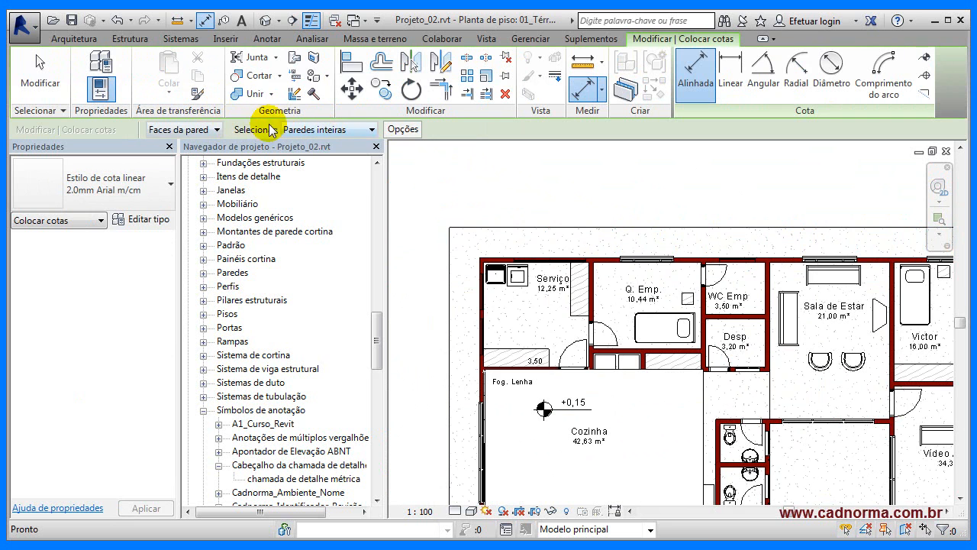
left_click(405, 129)
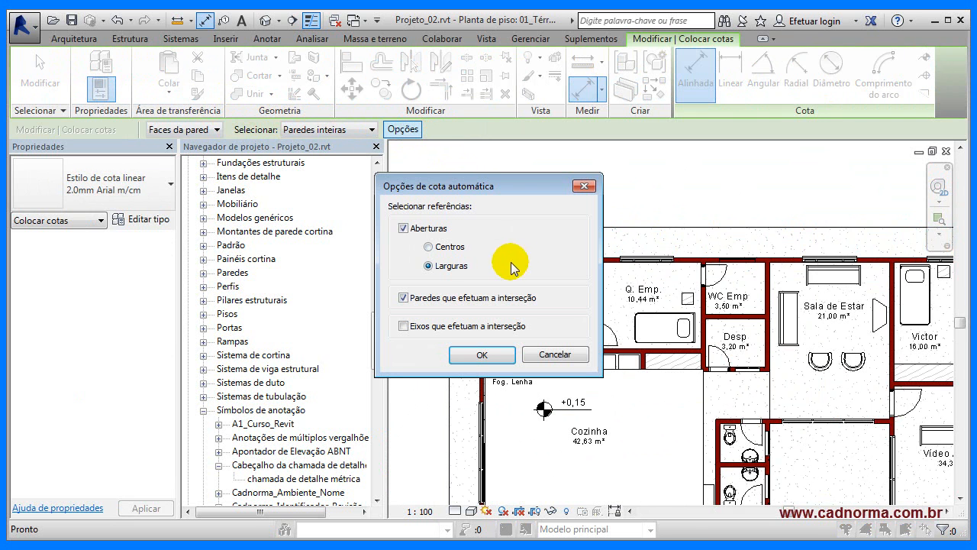
left_click(403, 228)
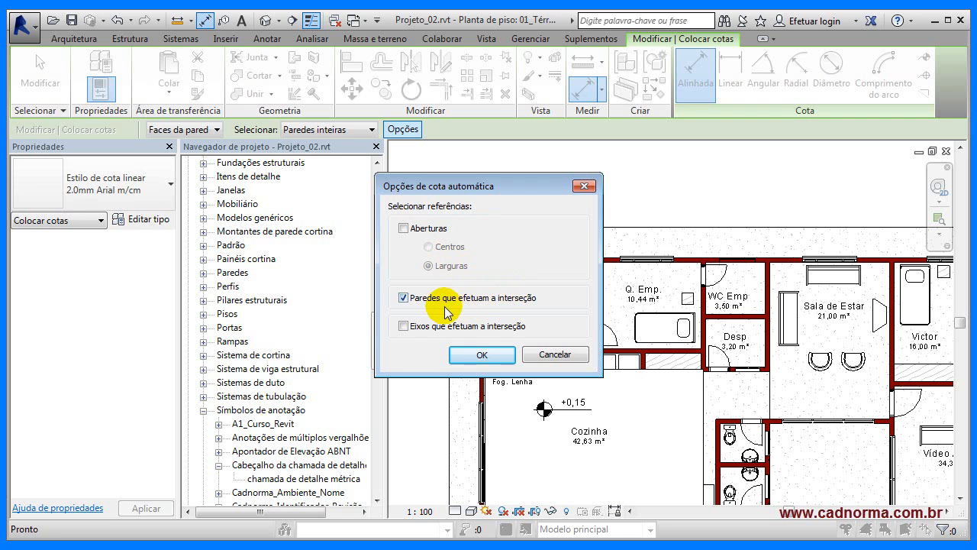
left_click(479, 354)
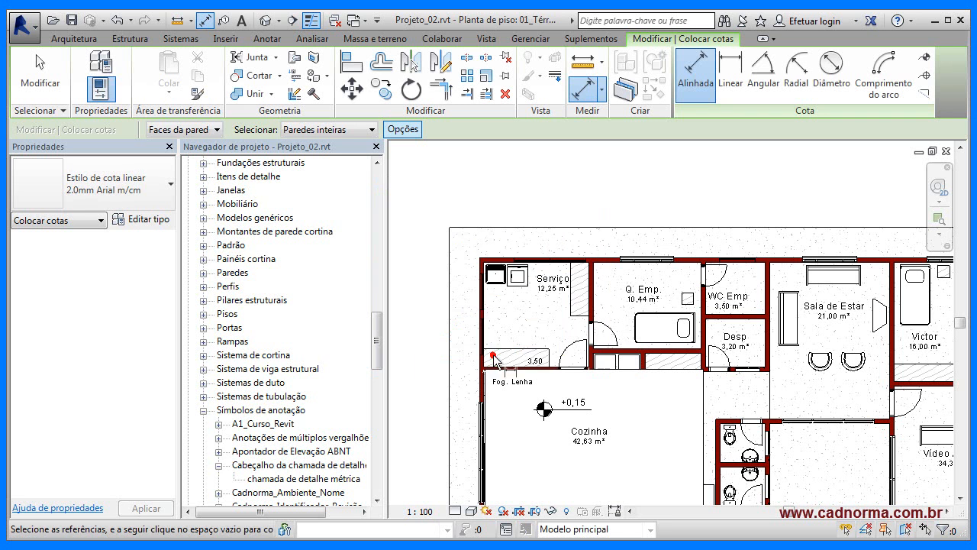
Dimension the entire upper exterior wall and place the aligned string just above the slab edge.
left_click(600, 263)
left_click(597, 206)
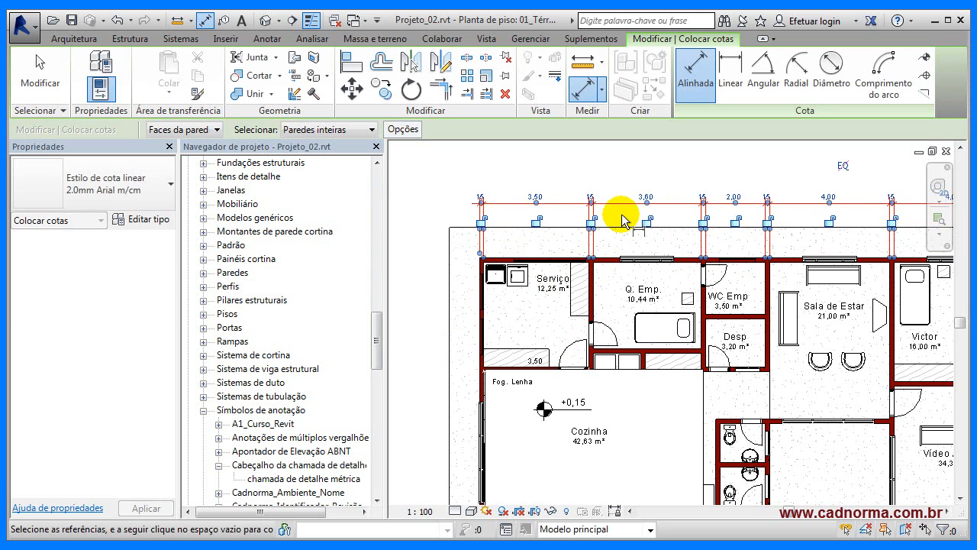
middle_click_drag(578, 219, 586, 264)
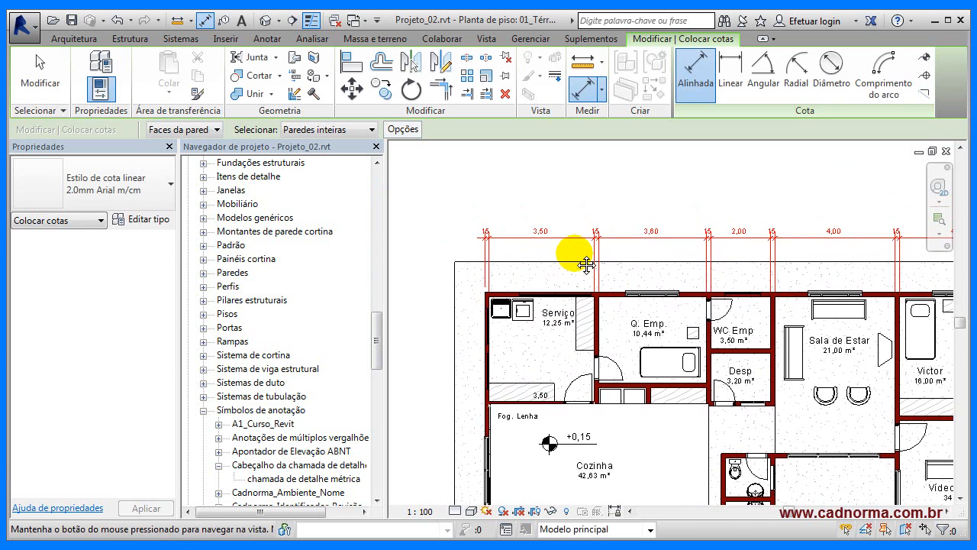
key("Escape")
Move the first 15 text of the upper dimension string up and away from the dimension line, near the Serviço room's corner.
scroll(526, 203, "up", 4)
left_click(547, 282)
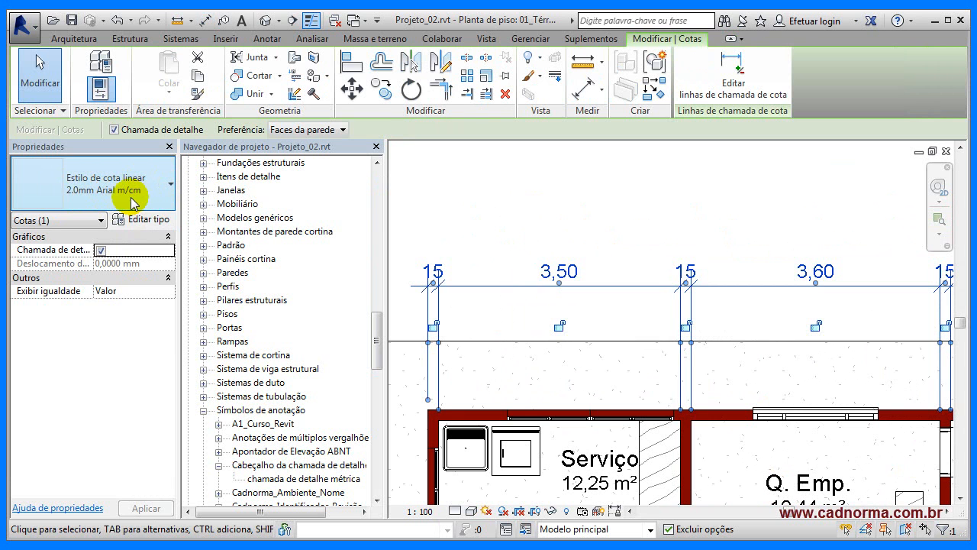
left_click(633, 229)
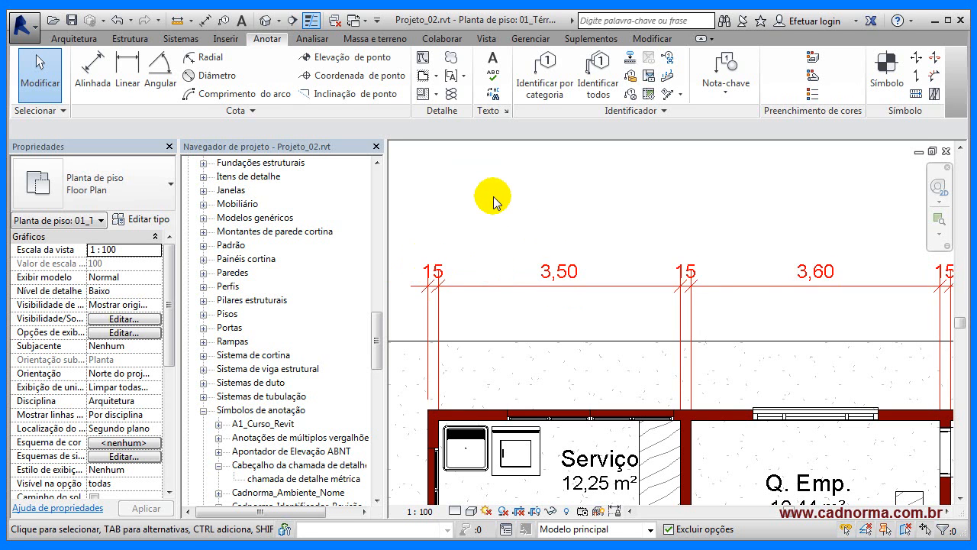
left_click(553, 264)
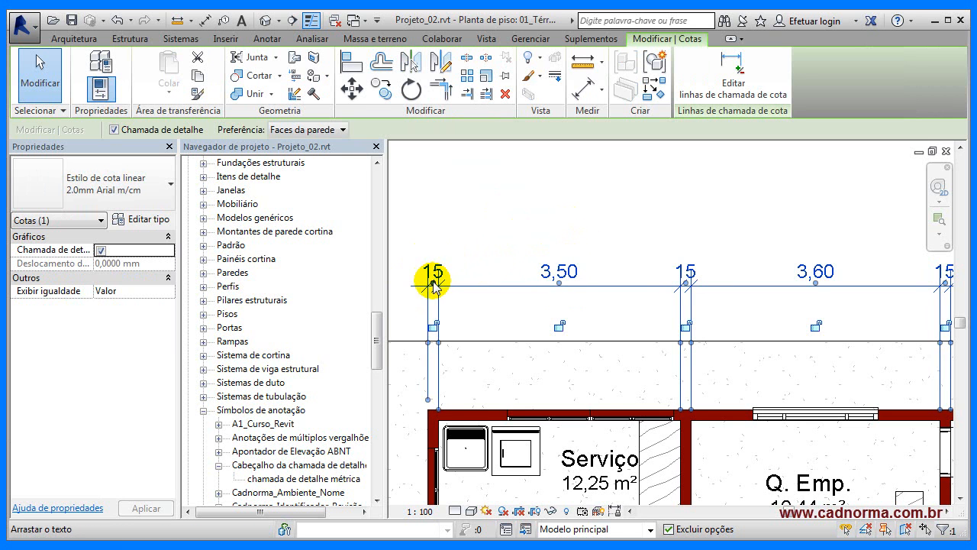
left_click_drag(433, 287, 443, 266)
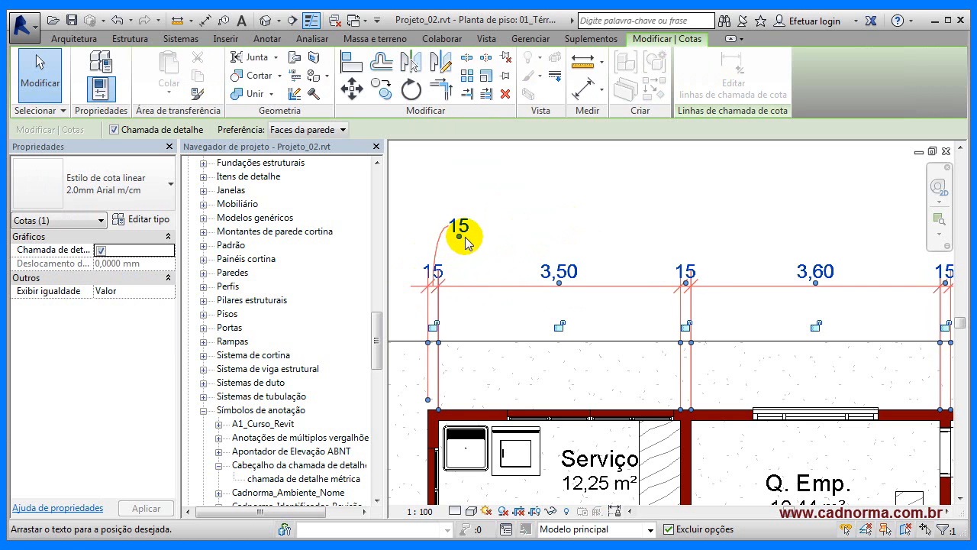
left_click_drag(482, 235, 491, 228)
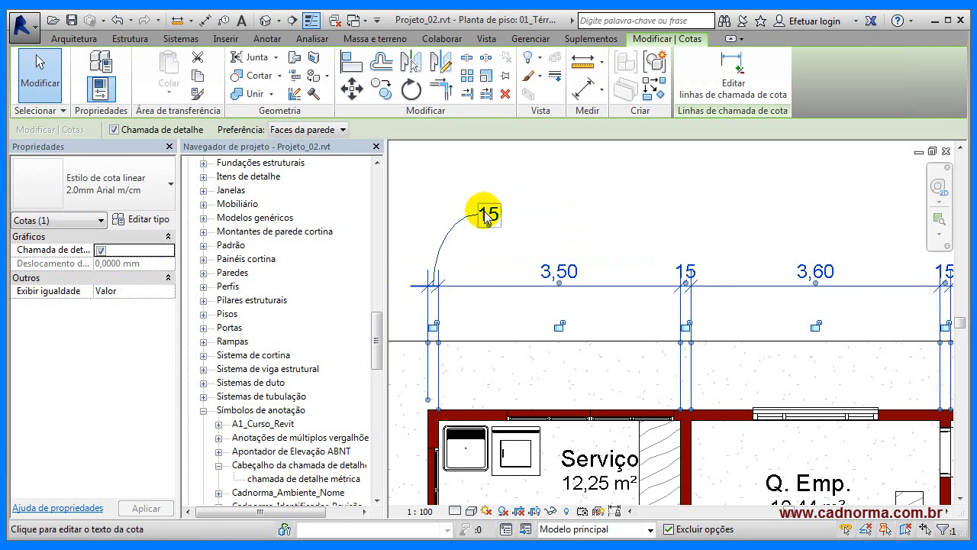
left_click(415, 186)
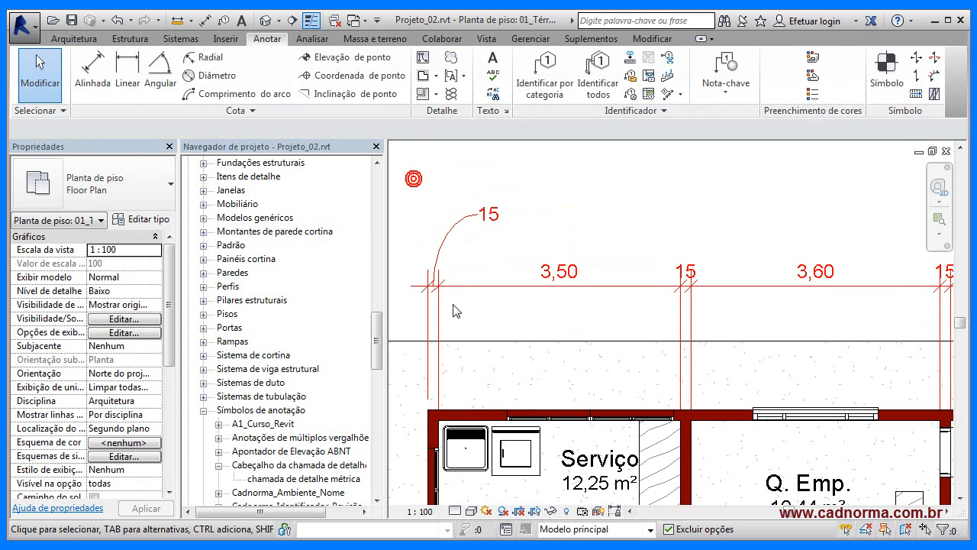
In the type properties of 2.0mm Arial m/cm, set Tipo de chamada de detalhe to Linha and apply it.
left_click(444, 229)
left_click(145, 219)
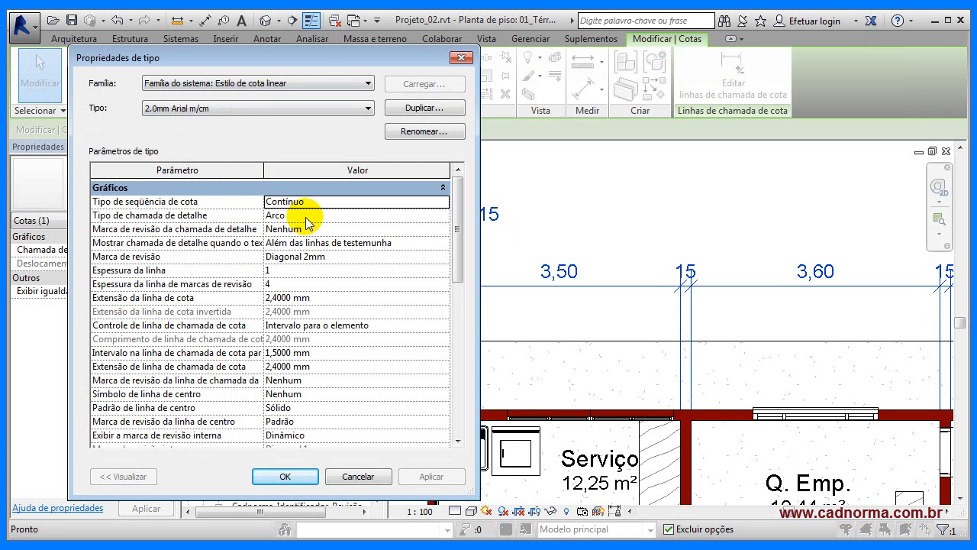
left_click_drag(287, 56, 748, 70)
left_click(775, 231)
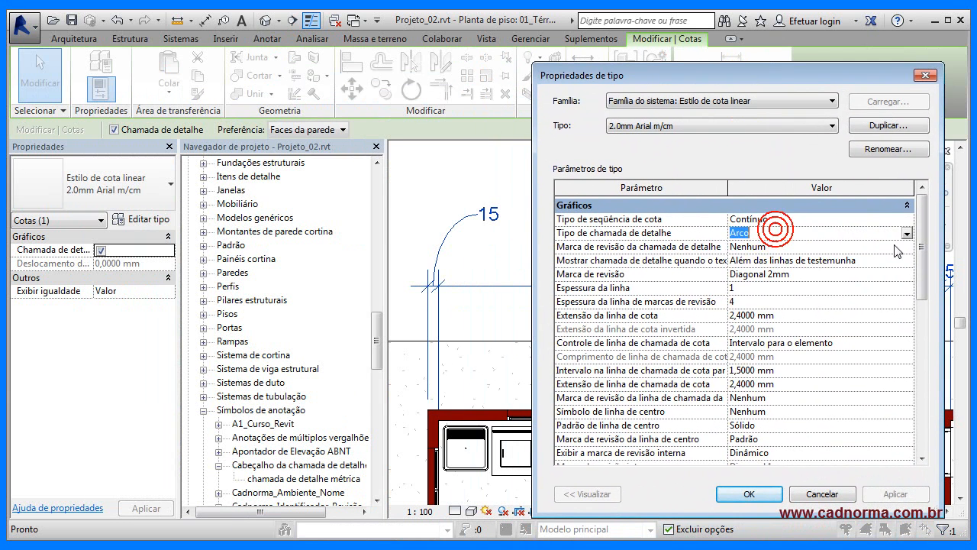
left_click(907, 234)
left_click(756, 247)
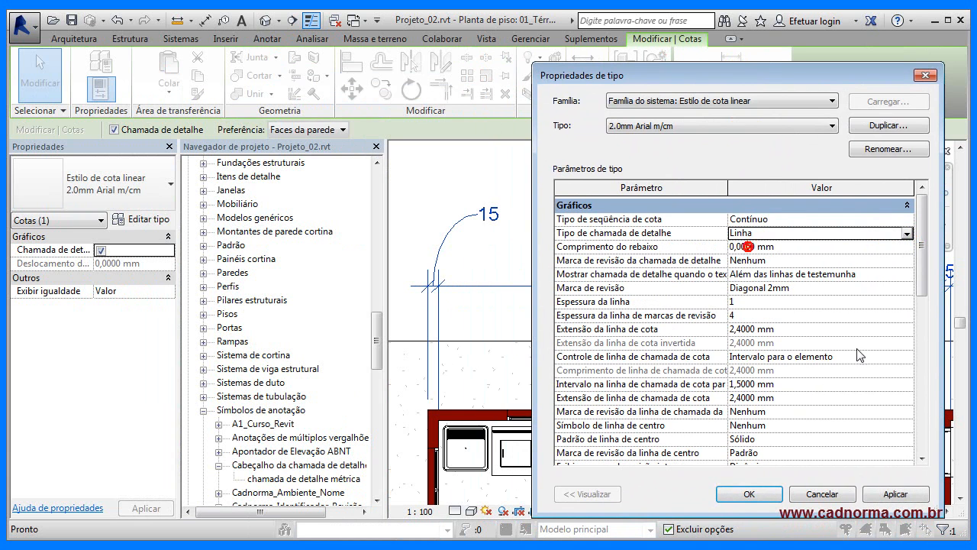
left_click(895, 494)
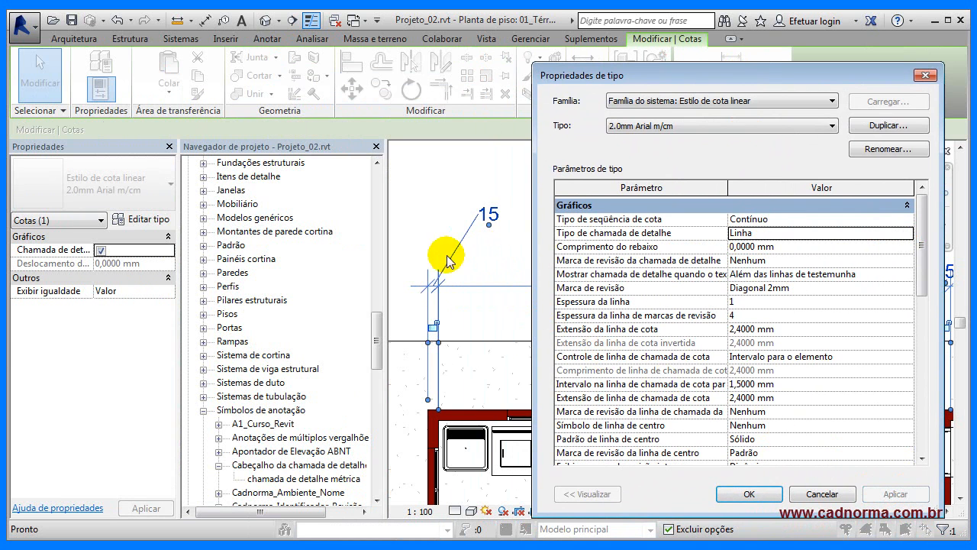
Set Tipo de chamada de detalhe to Arco and Marca de revisão da chamada de detalhe to Arrow 30 Degree, and apply both.
left_click(822, 235)
left_click(905, 234)
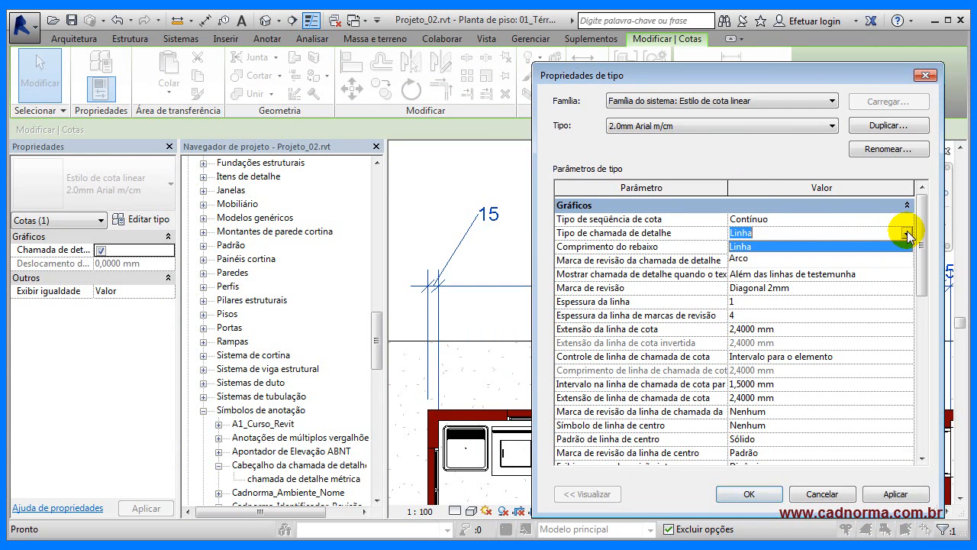
left_click(763, 259)
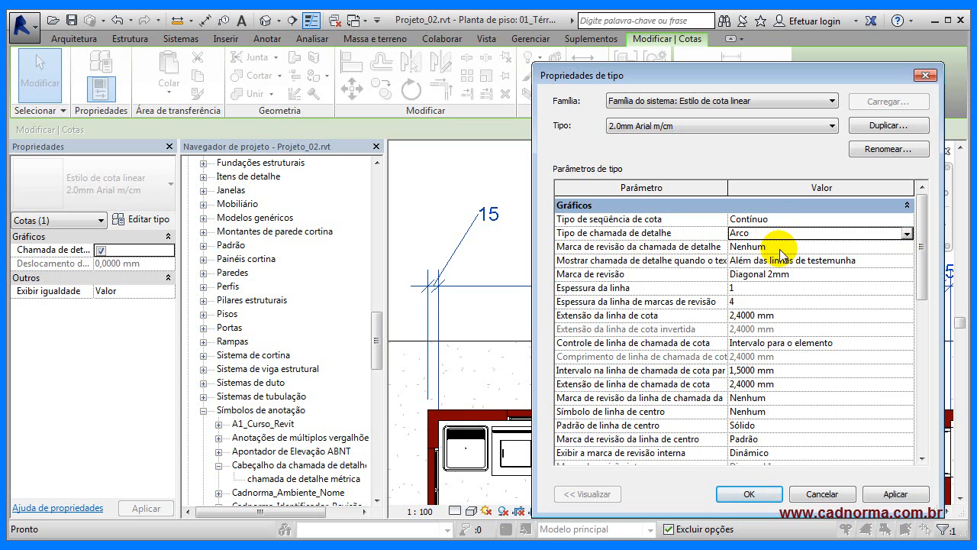
left_click(808, 248)
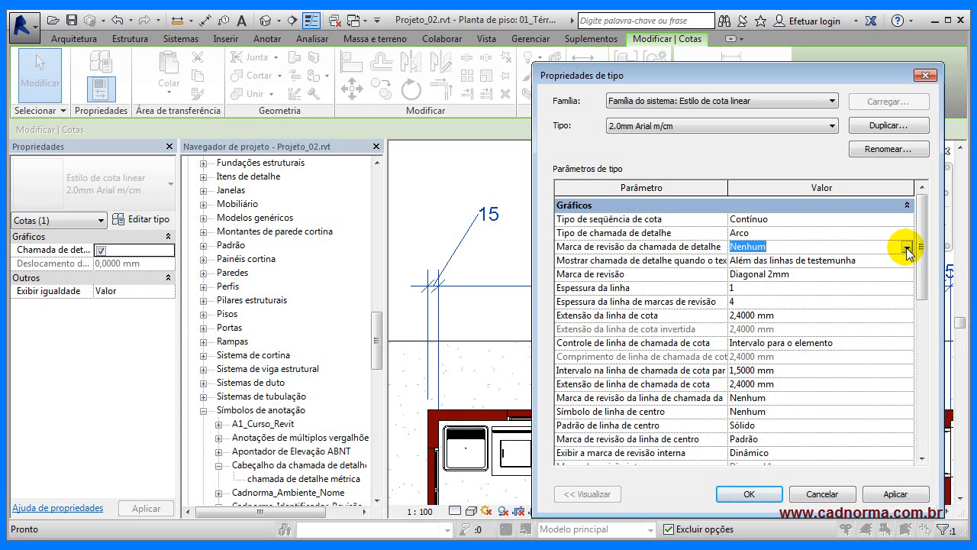
left_click(907, 246)
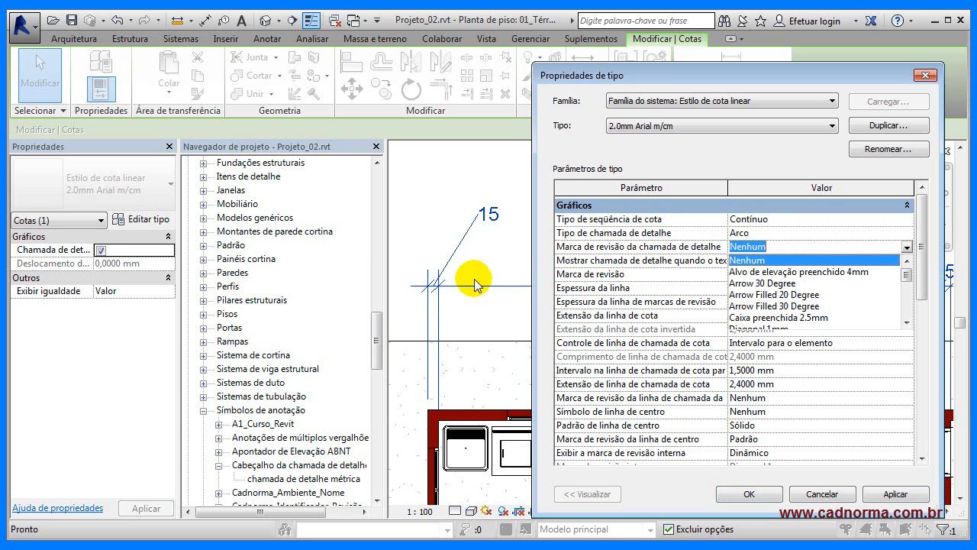
left_click(798, 283)
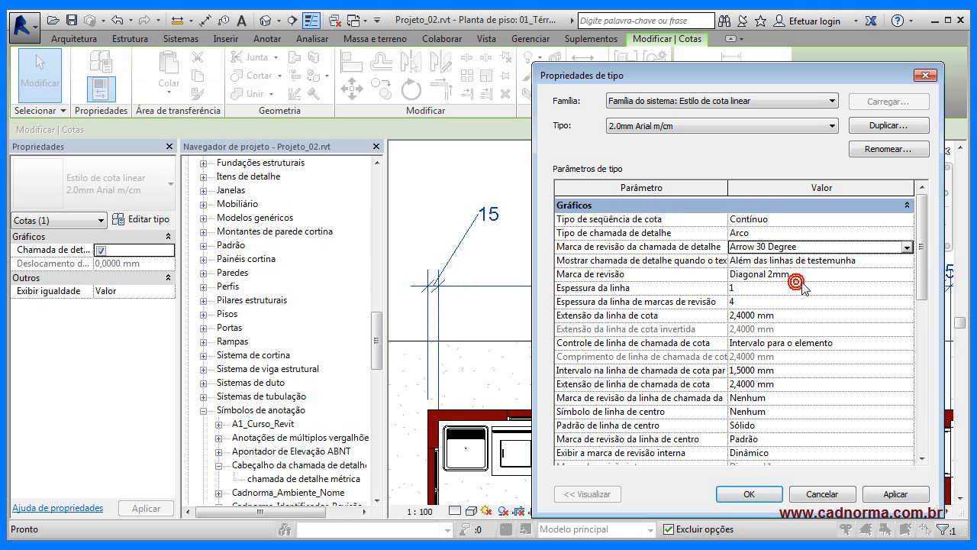
left_click(895, 496)
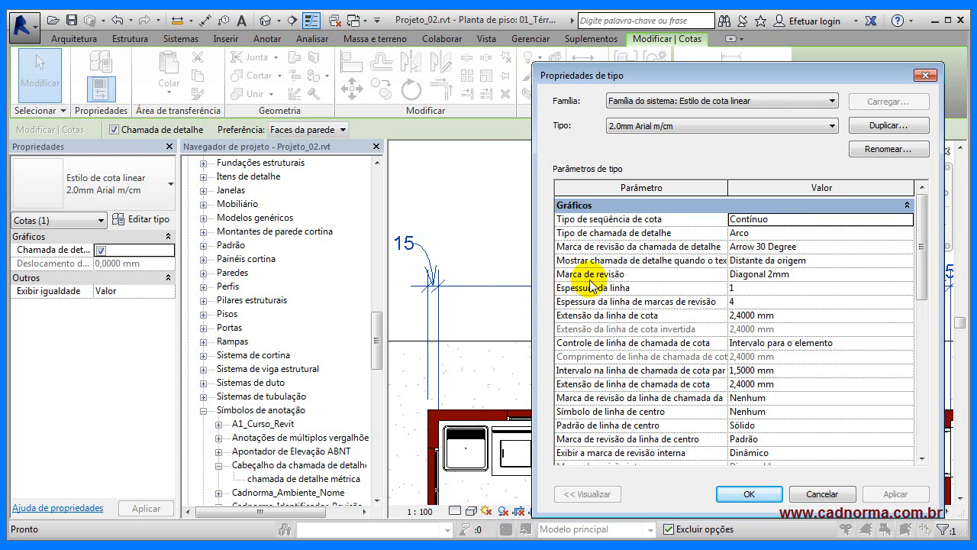
Set the dimension type's Marca de revisão to Diagonal 3mm, apply it and close the type properties.
left_click(851, 275)
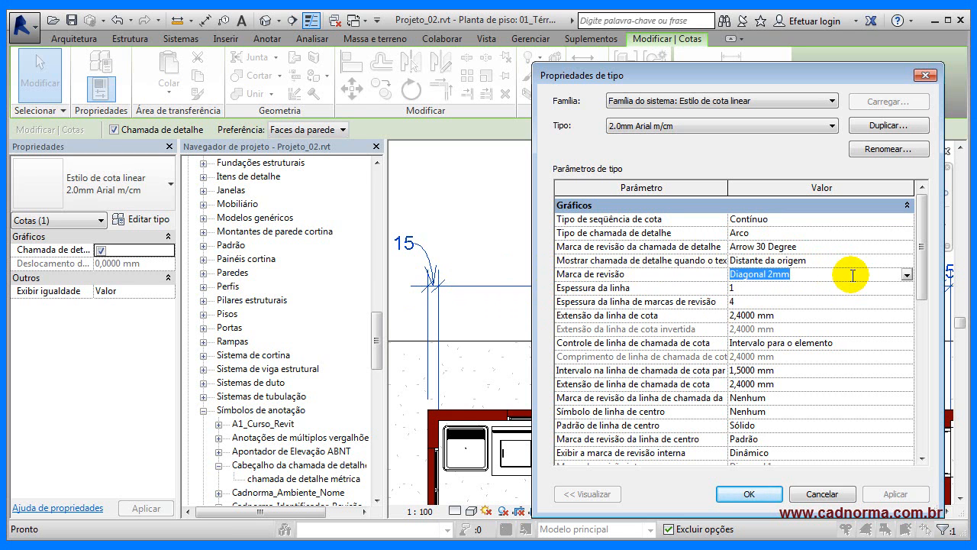
left_click(907, 275)
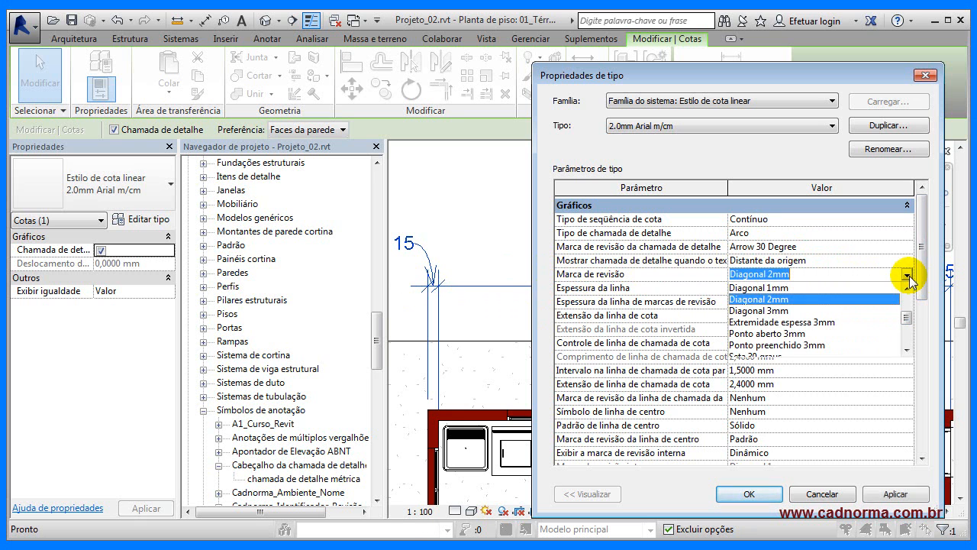
left_click(786, 311)
left_click(893, 492)
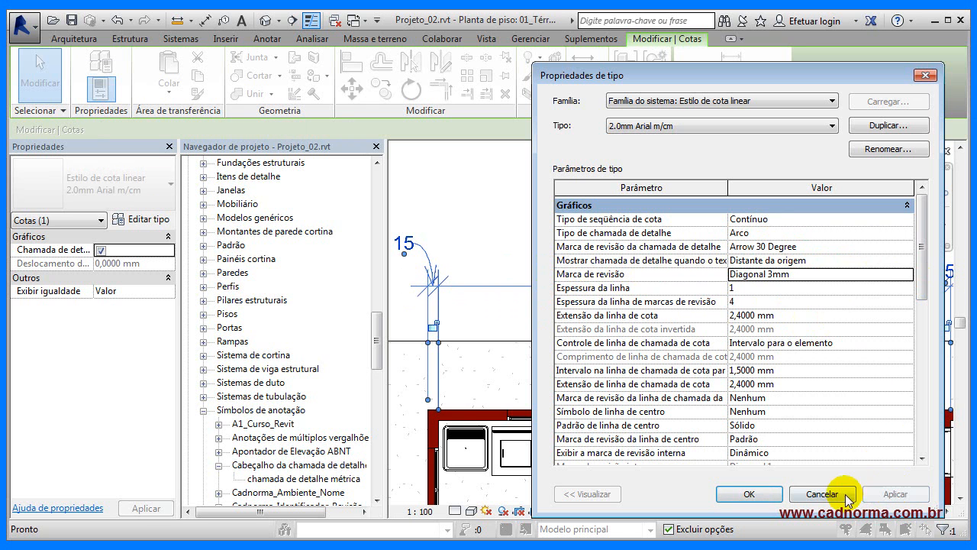
left_click(748, 495)
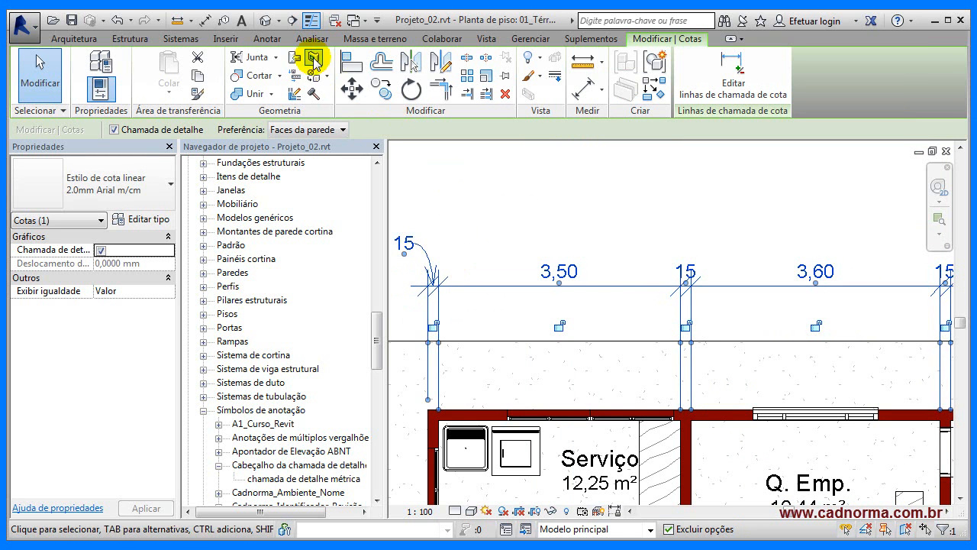
Turn off the thin lines display in the floor plan view.
left_click(308, 21)
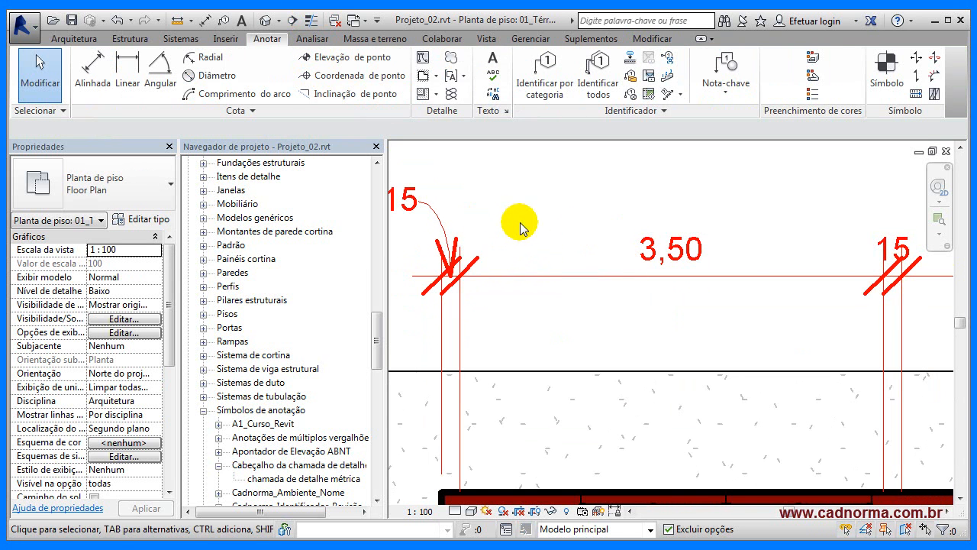
middle_click_drag(519, 223, 597, 222)
Set Marca de revisão of the upper dimension string's type to Diagonal 2mm and apply it.
left_click(649, 275)
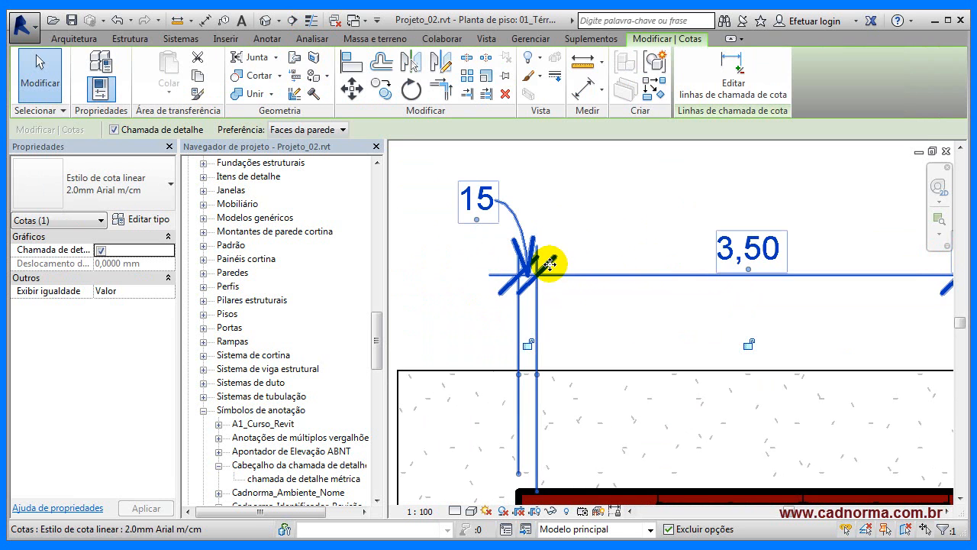
left_click(150, 220)
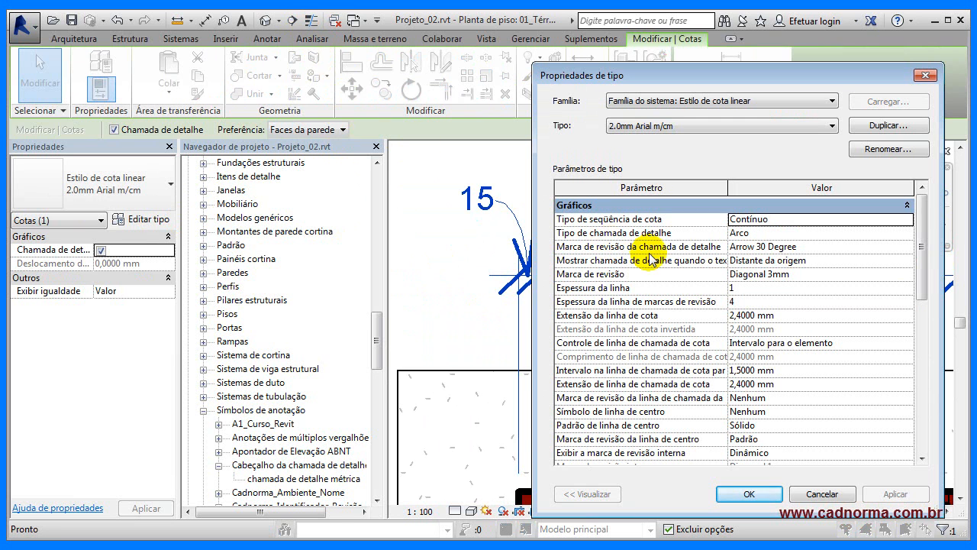
left_click(840, 273)
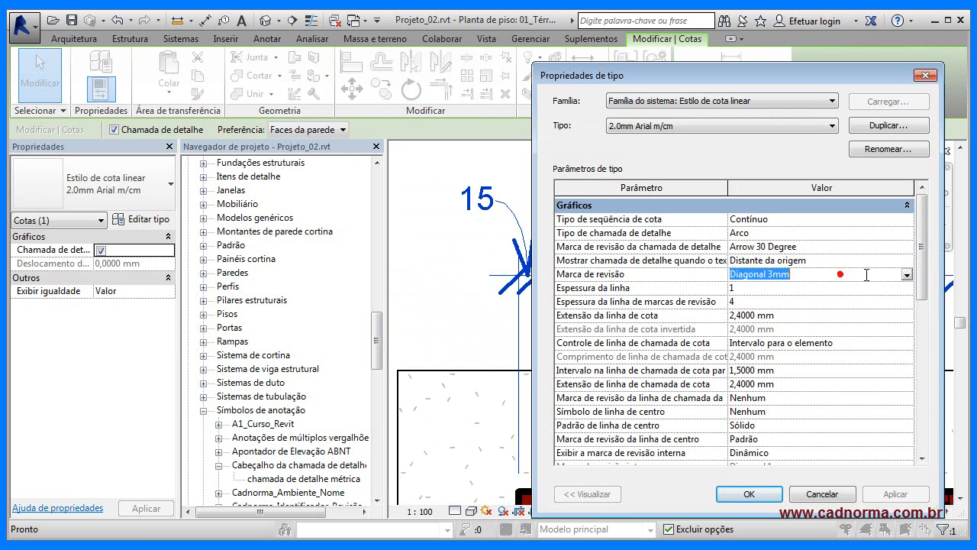
left_click(907, 274)
left_click(785, 287)
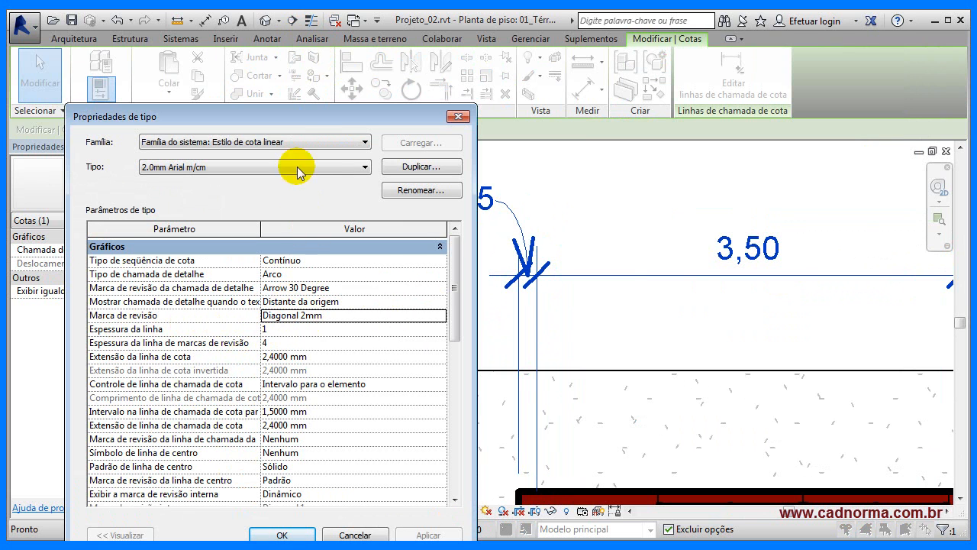
Set Espessura da linha of the linear dimension type to 4 and apply it.
left_click_drag(297, 121, 257, 87)
left_click(266, 294)
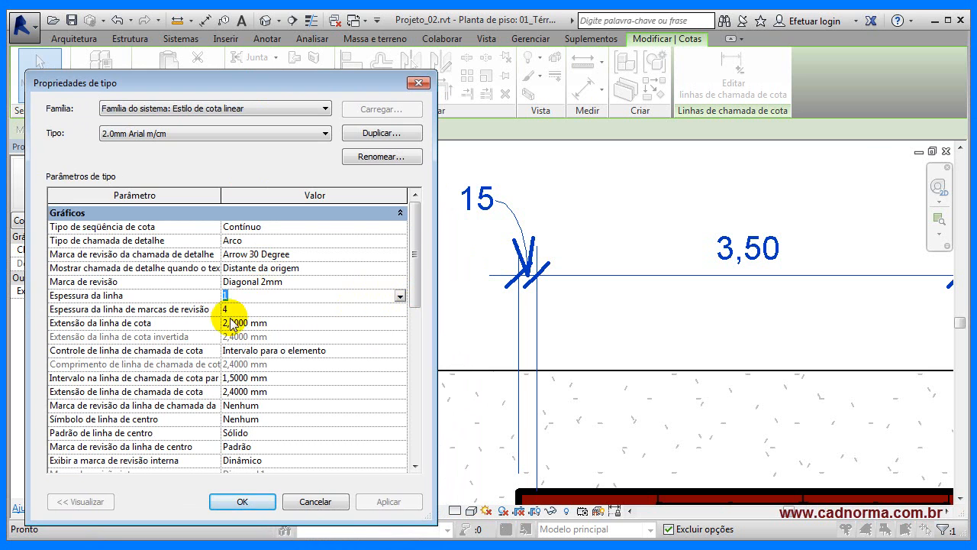
left_click(401, 296)
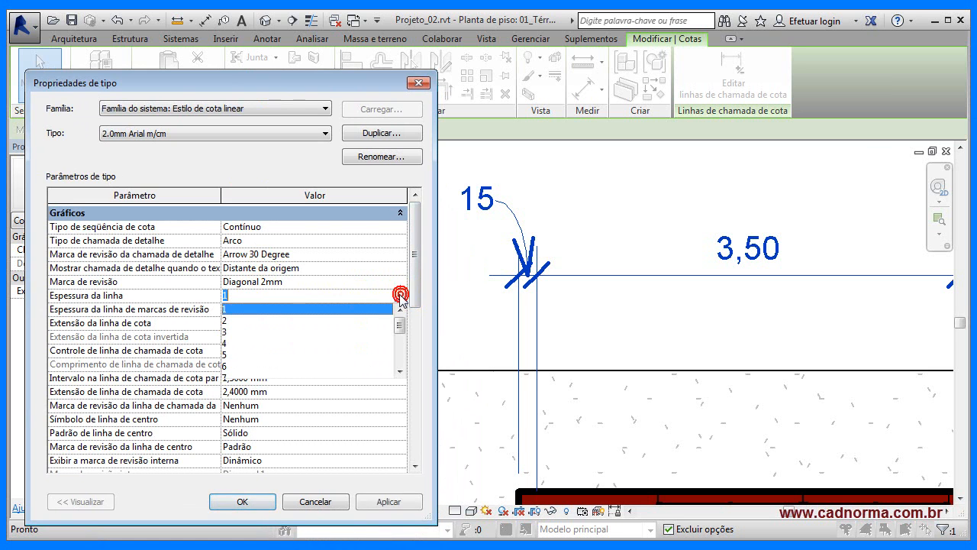
left_click(234, 340)
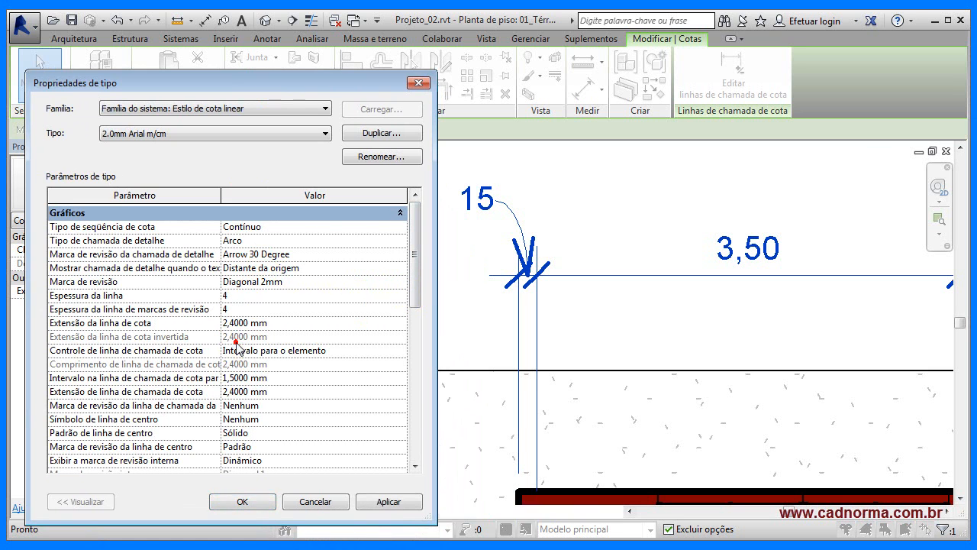
left_click(389, 502)
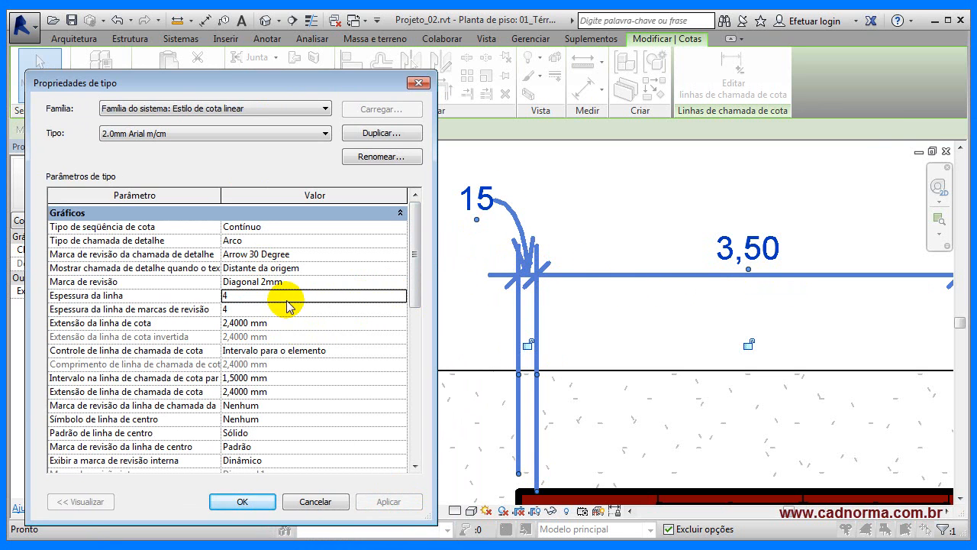
Return the dimension type's Espessura da linha to 1 and apply it.
left_click(397, 298)
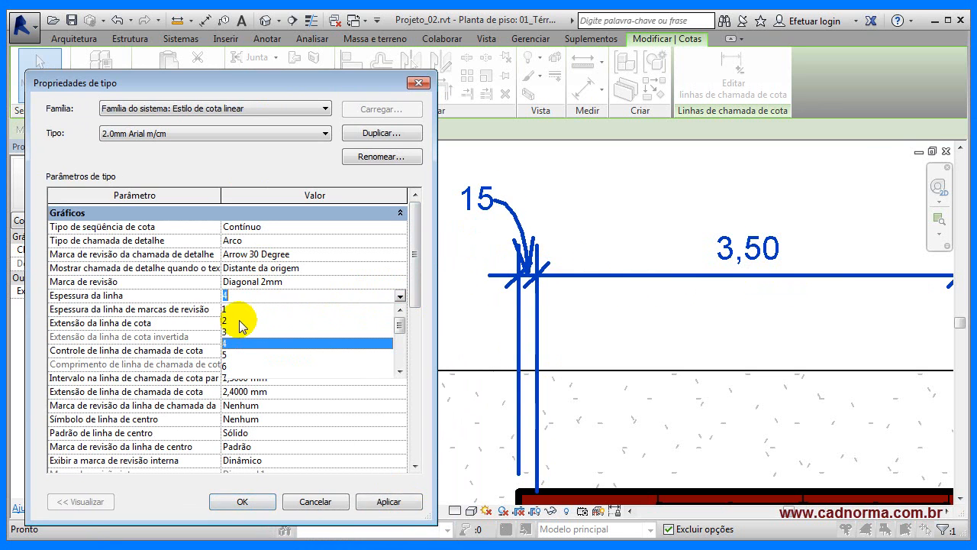
left_click(227, 308)
left_click(385, 502)
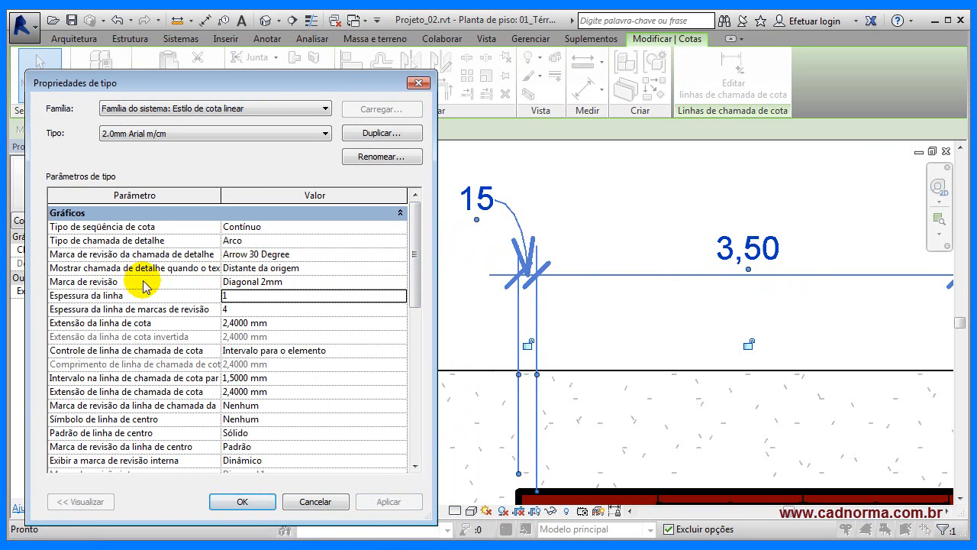
Set the dimension type's Marca de revisão to Extremidade espessa 3mm and apply it.
left_click(312, 280)
left_click(400, 282)
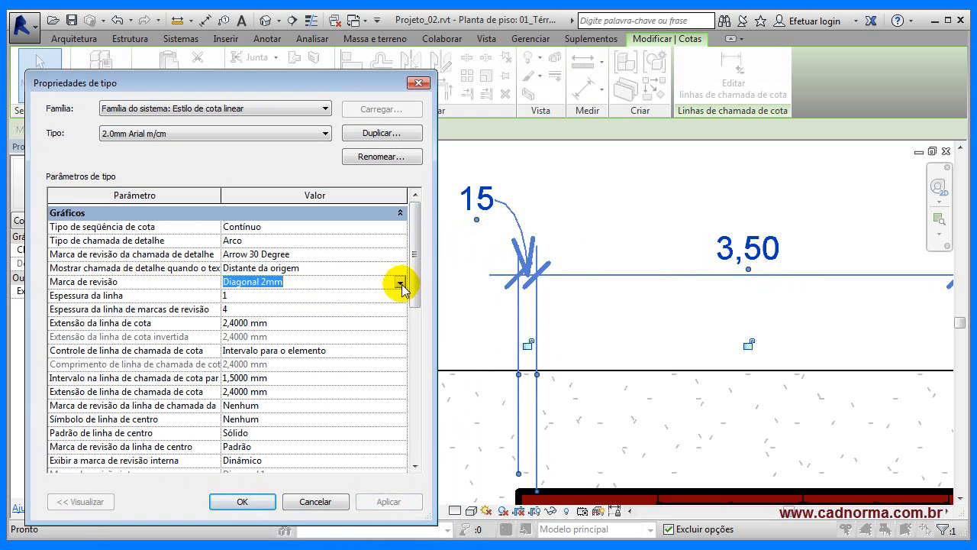
left_click(400, 316)
mouse_move(400, 316)
left_mouse_down()
mouse_move(401, 343)
mouse_move(400, 335)
left_mouse_up()
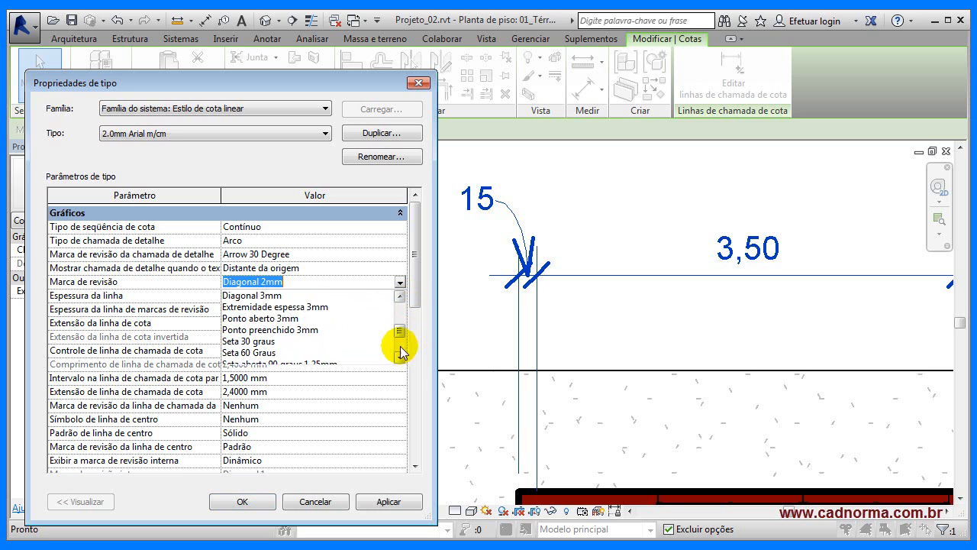
left_click(259, 308)
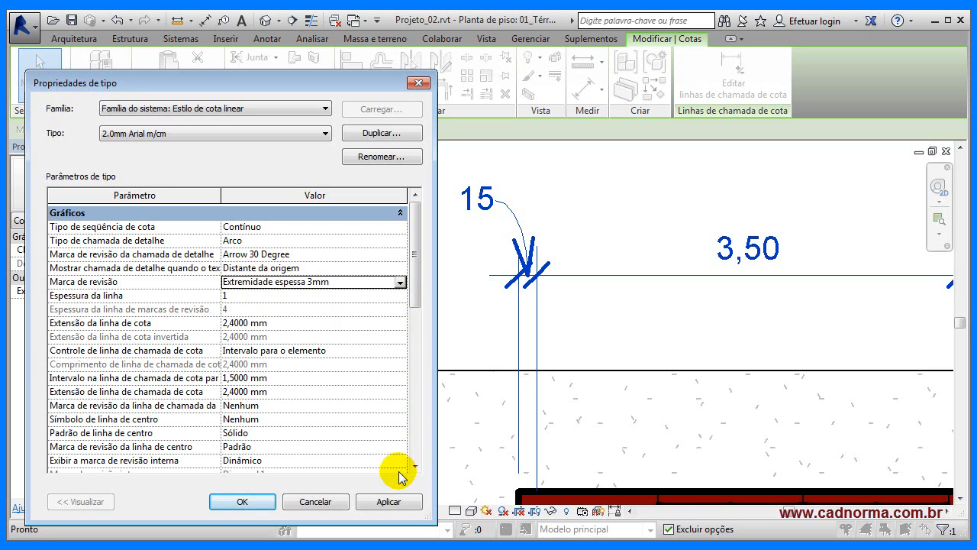
left_click(388, 503)
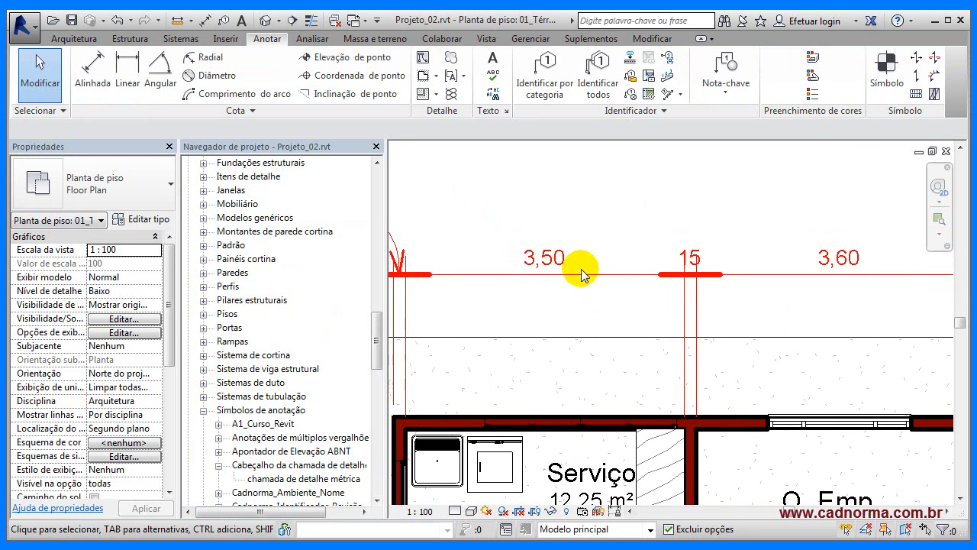
Using individual references, place an aligned dimension between the inner side wall faces of the Serviço room, above the existing dimension string.
left_click(583, 274)
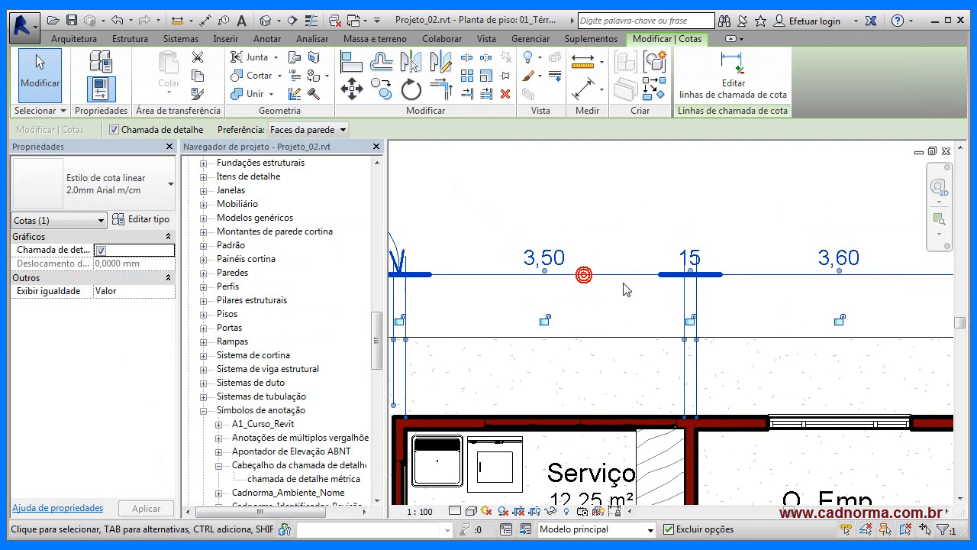
scroll(608, 334, "down", 1)
middle_click_drag(593, 264, 586, 229)
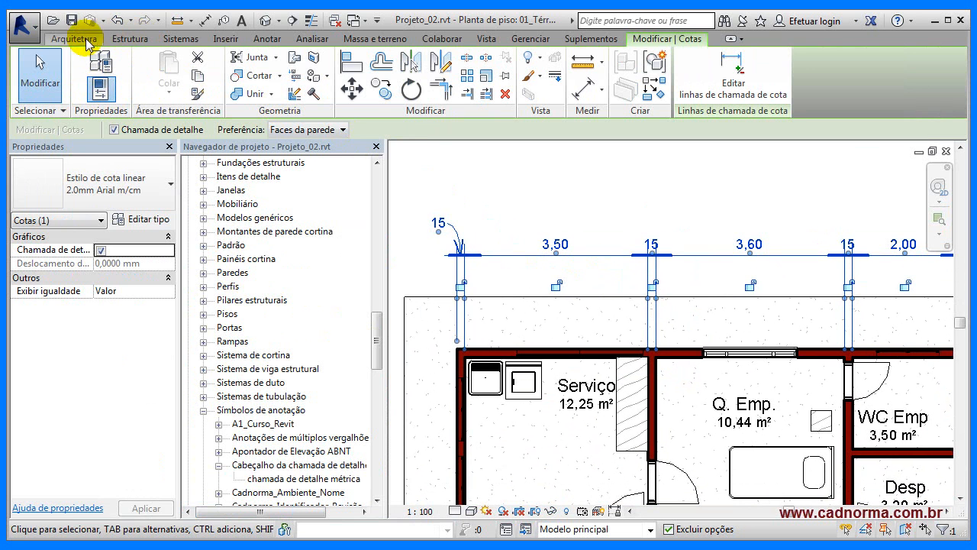
left_click(267, 39)
left_click(93, 67)
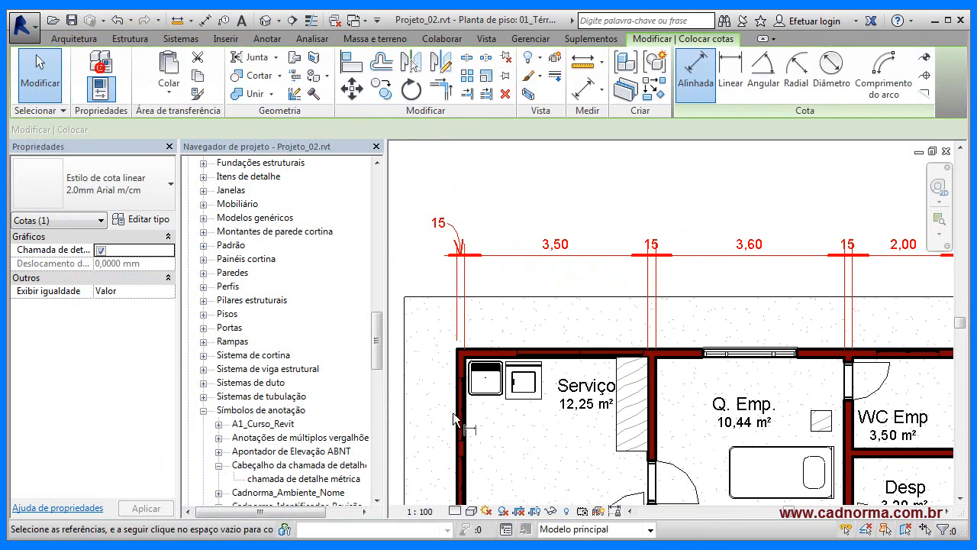
left_click(371, 129)
left_click(343, 145)
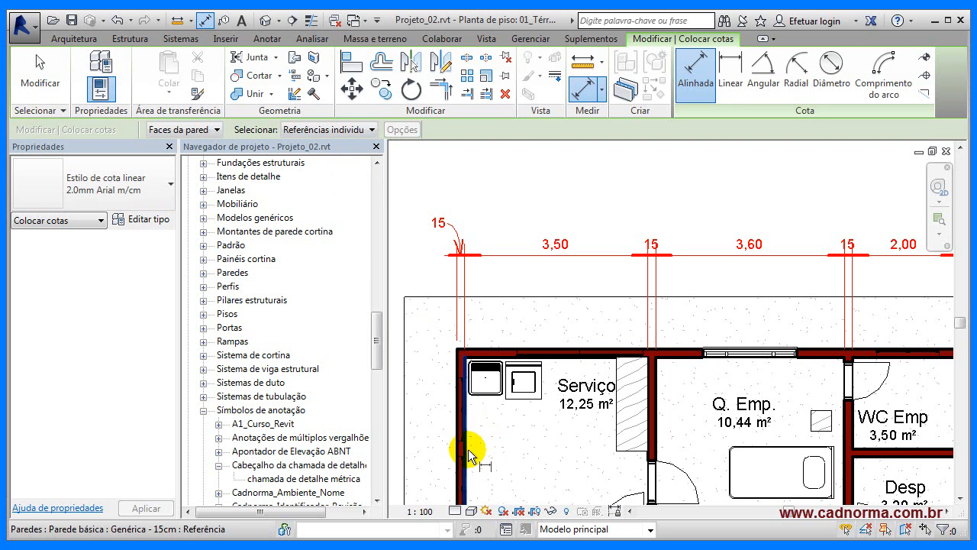
left_click(467, 446)
left_click(646, 423)
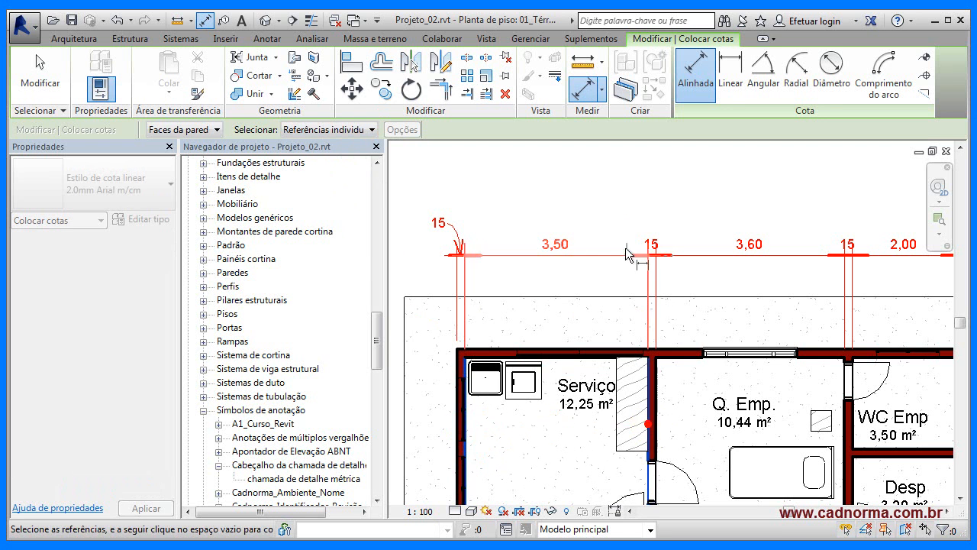
left_click(618, 208)
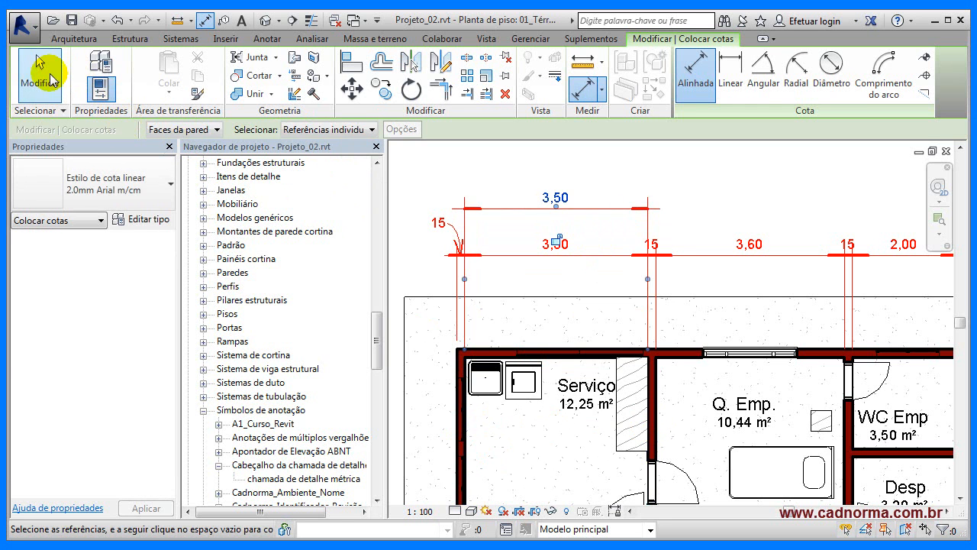
left_click(42, 80)
Delete only the 3,60 segment above Q. Emp. from the lower dimension string.
scroll(525, 228, "up", 2)
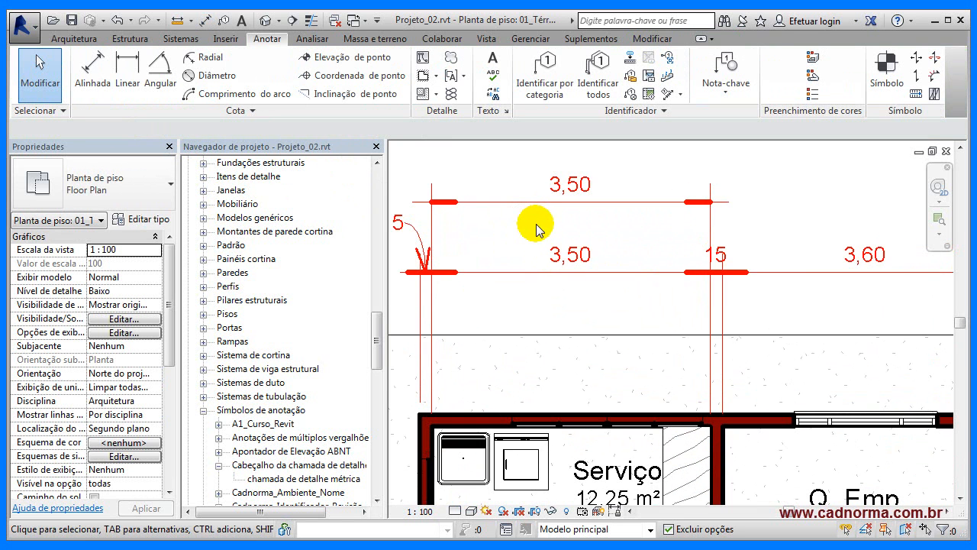
scroll(735, 224, "down", 3)
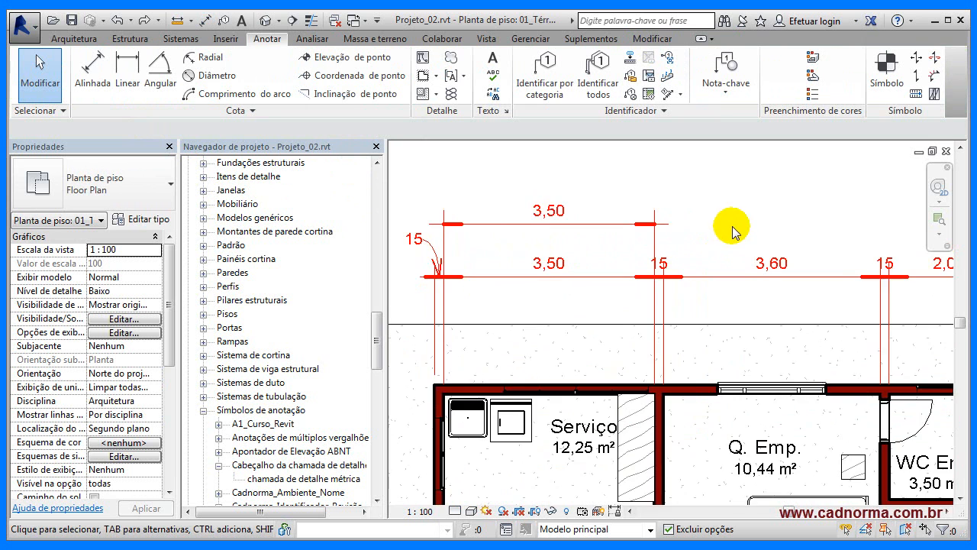
middle_click_drag(768, 206, 646, 233)
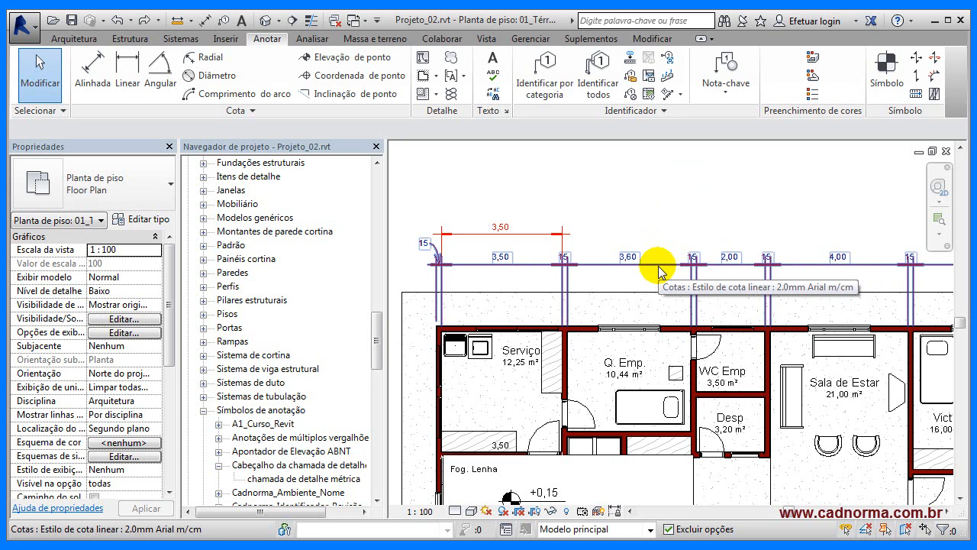
key("Tab")
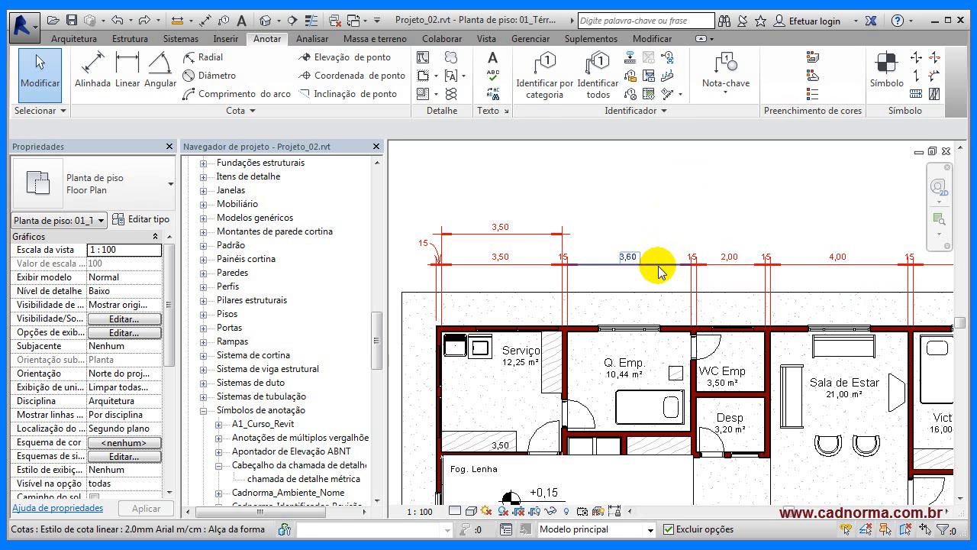
left_click(658, 266)
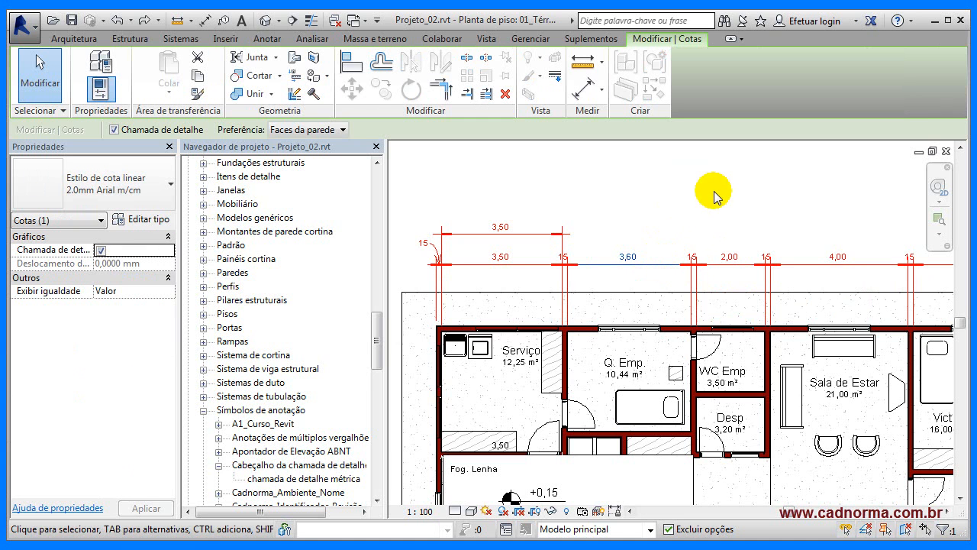
key("Delete")
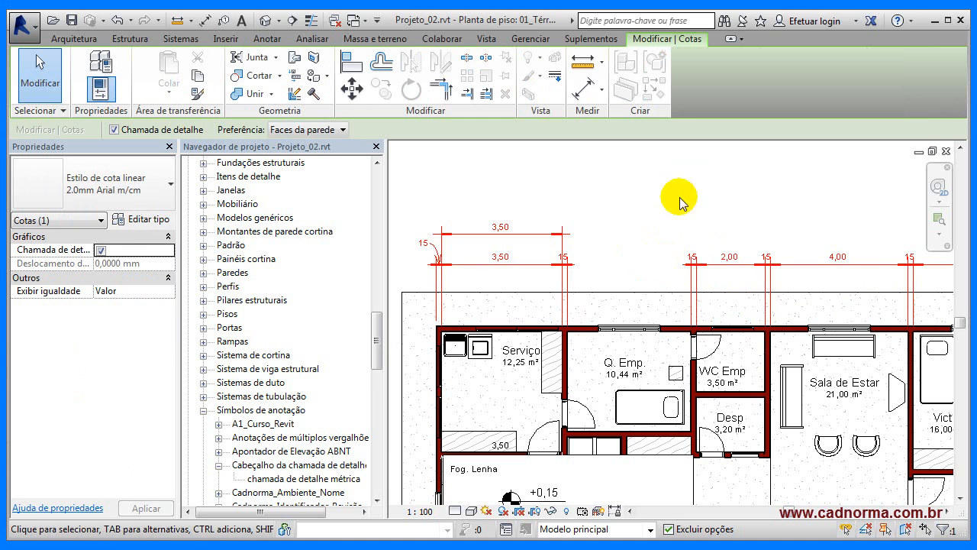
left_click(589, 192)
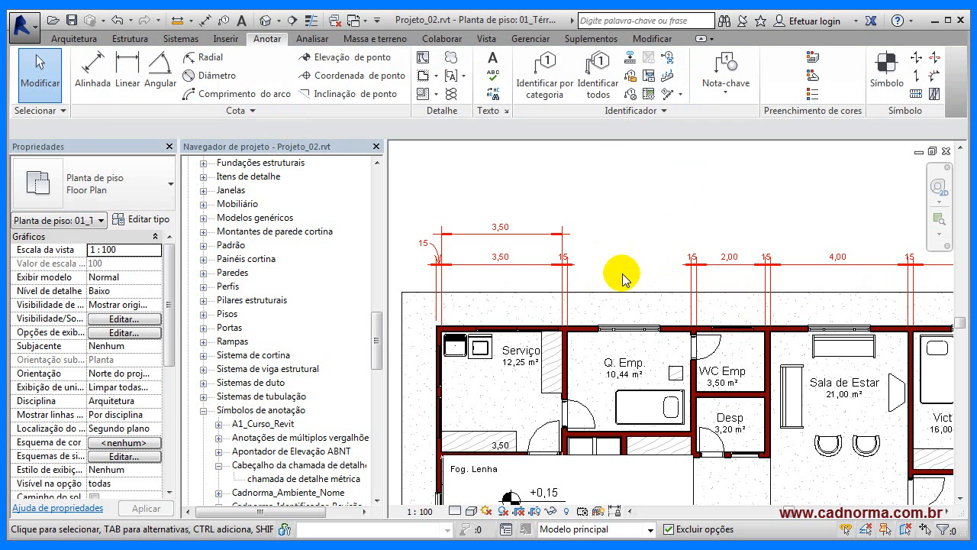
Select the portion of the dimension string beyond the gap above Q. Emp. to examine its extent, and deselect it.
left_click(821, 267)
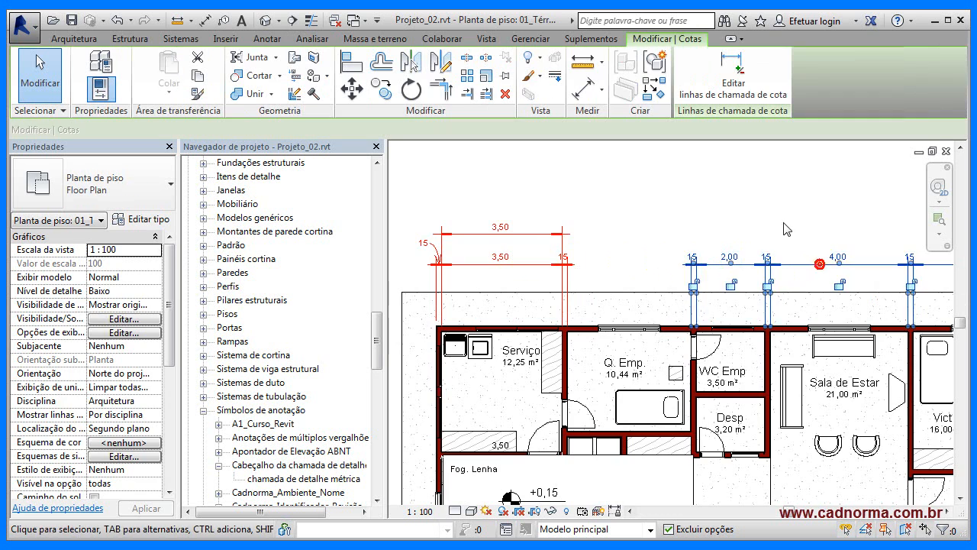
scroll(776, 226, "down", 2)
scroll(748, 222, "down", 3)
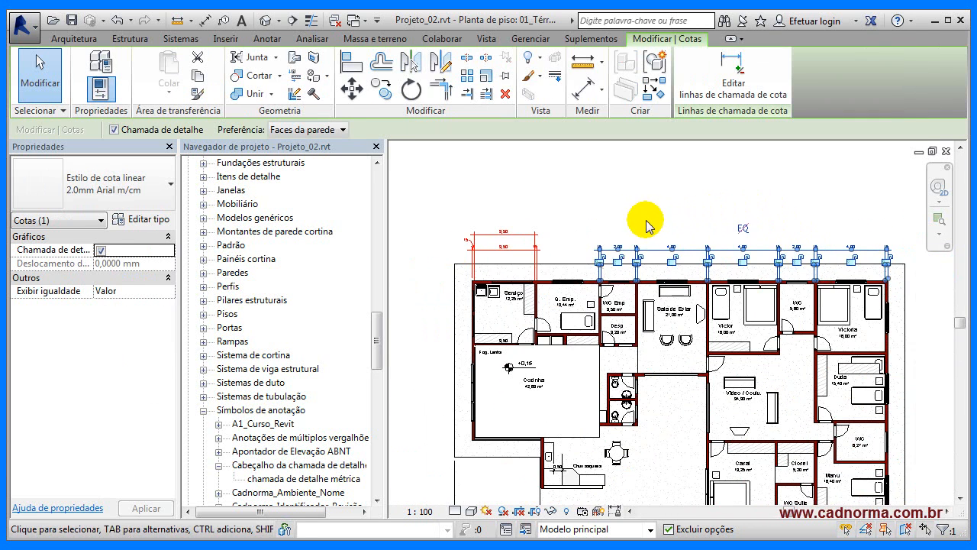
left_click(611, 236)
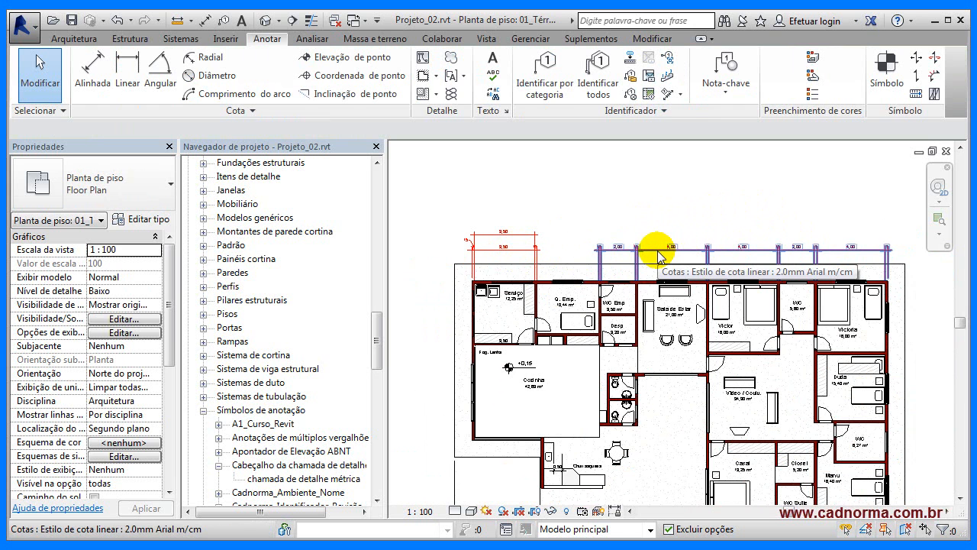
Open the text settings of the upper dimension above Serviço and replace its value with the text VARIÁVEL.
scroll(540, 200, "up", 4)
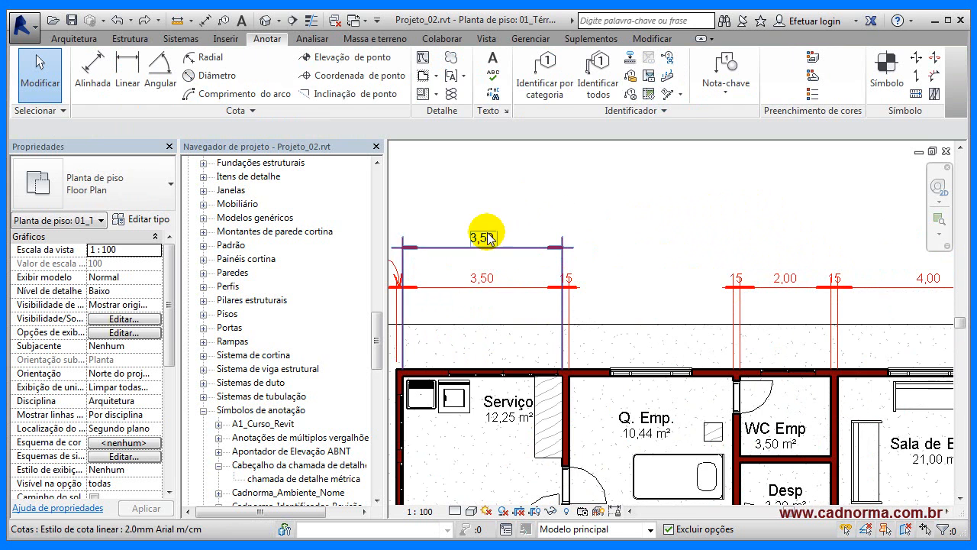
left_click(483, 239)
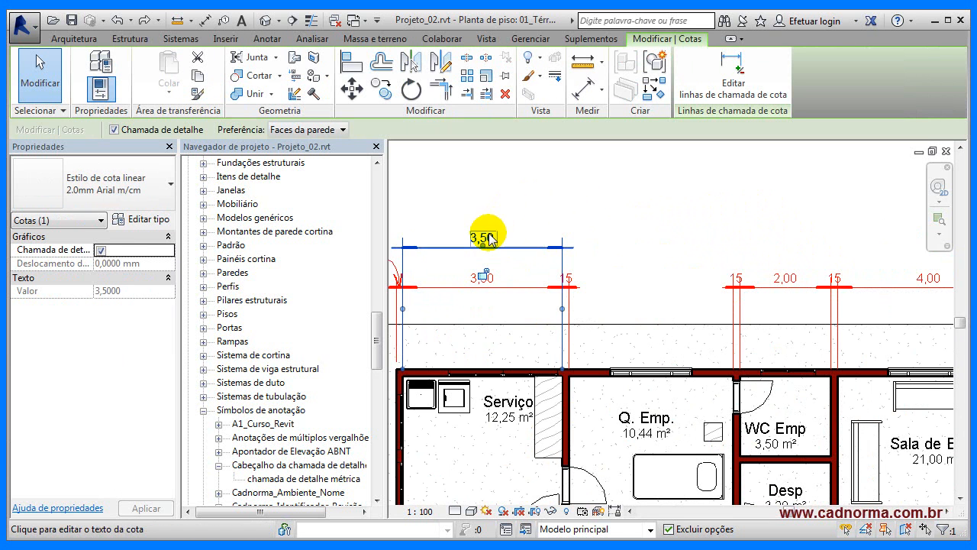
left_click(489, 238)
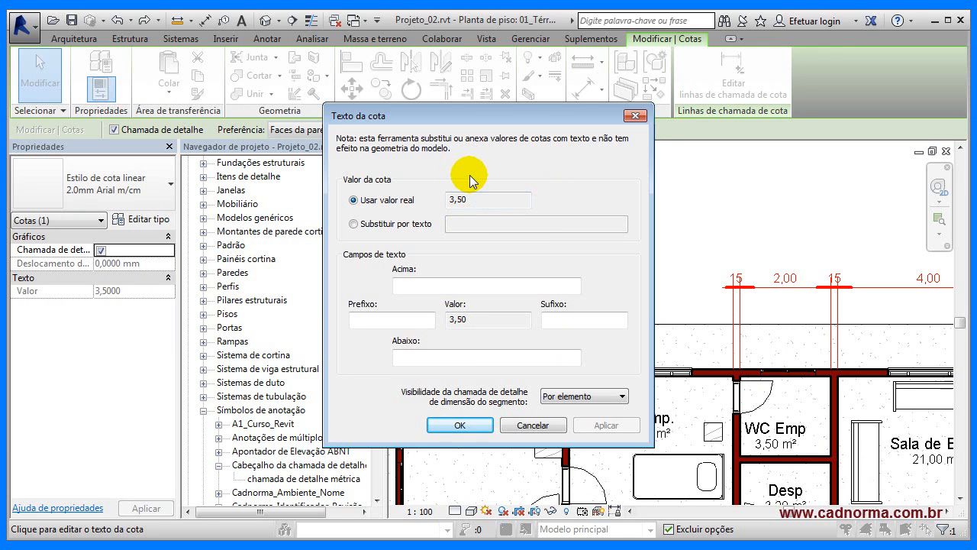
left_click(353, 226)
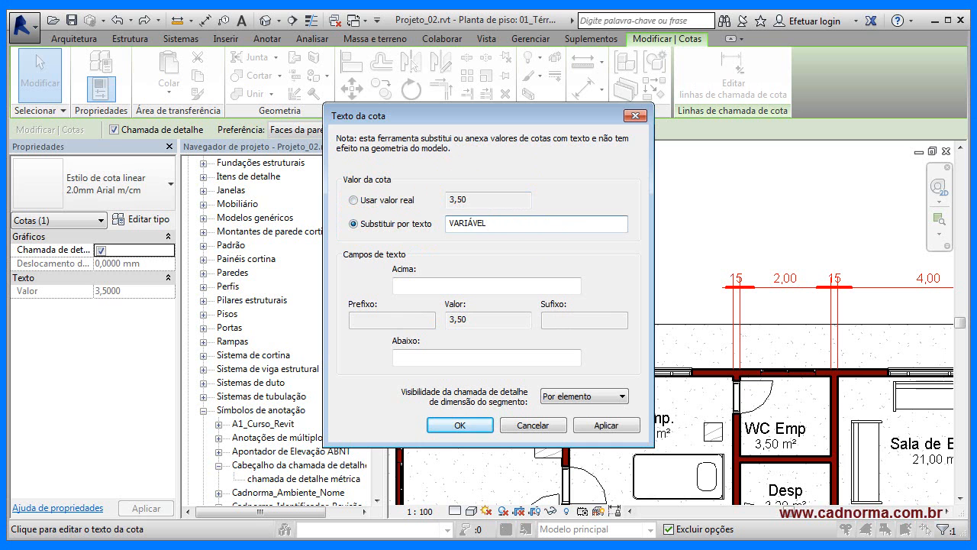
left_click(412, 284)
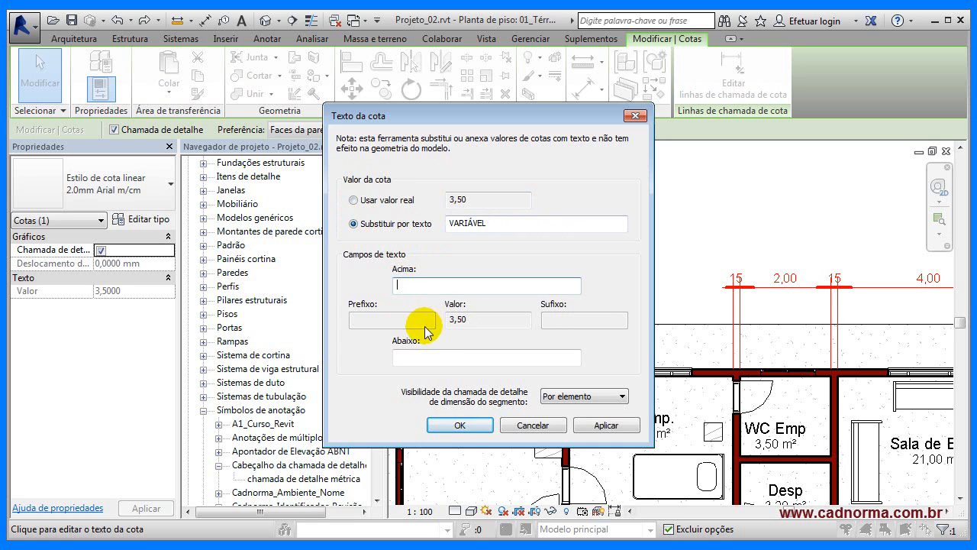
left_click(439, 360)
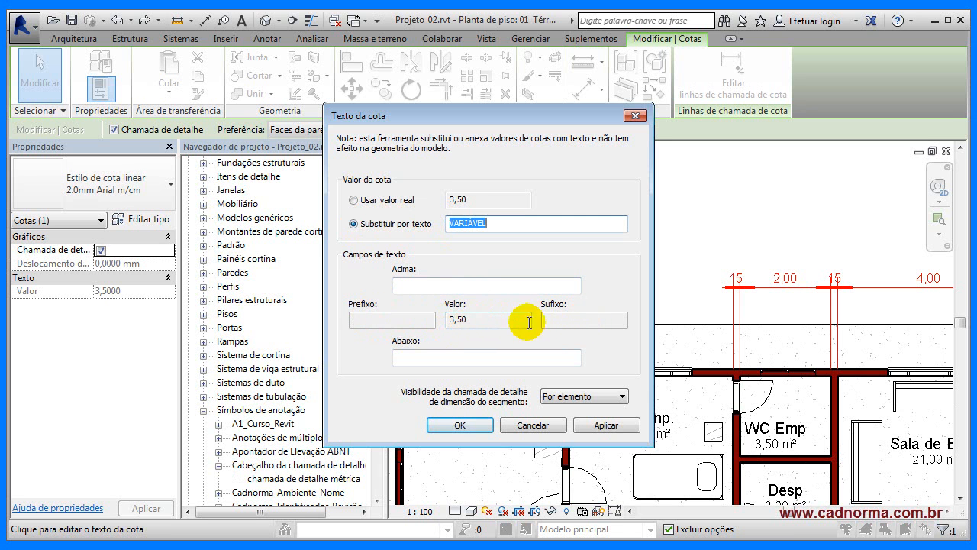
Restore the actual value of the upper dimension above Serviço and add the text CONSULTAR NO LOCAL above it.
left_click(353, 201)
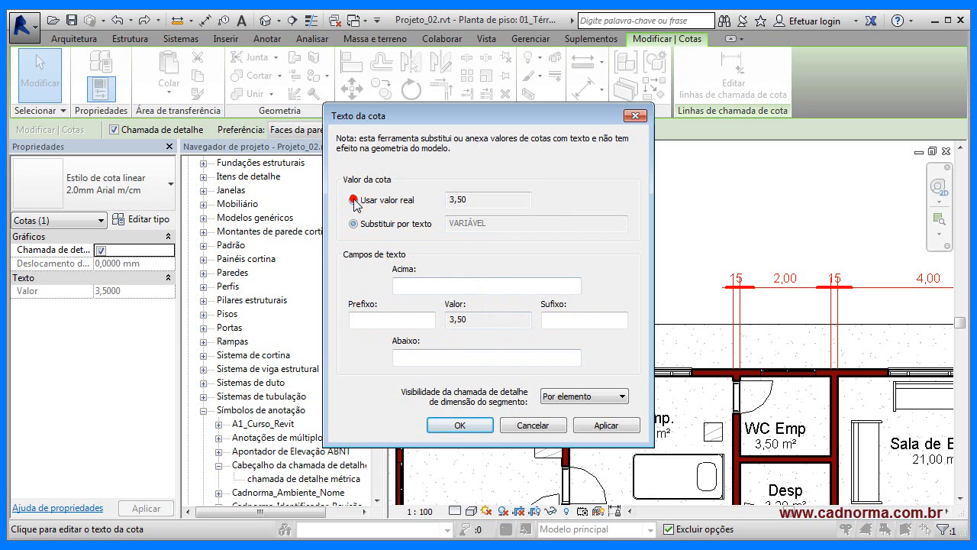
left_click(477, 286)
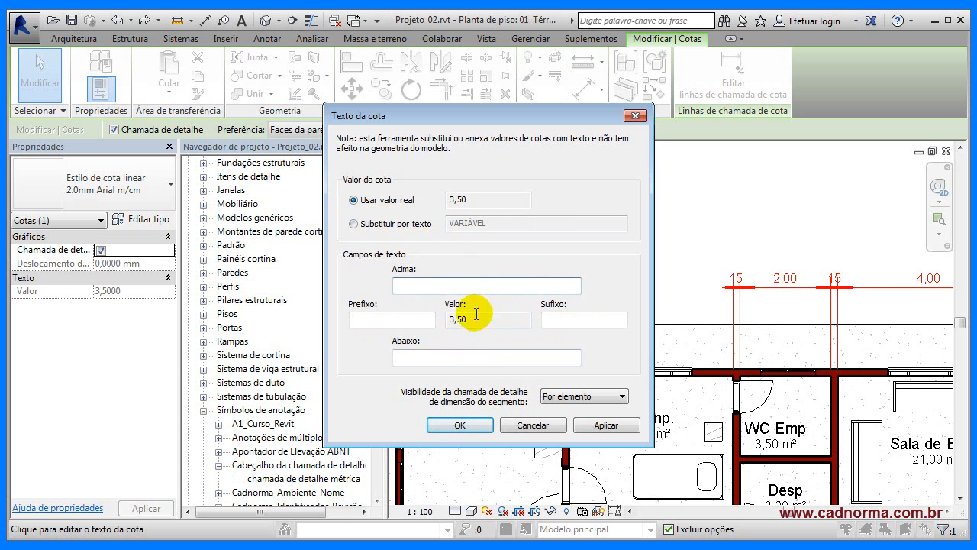
left_click(441, 285)
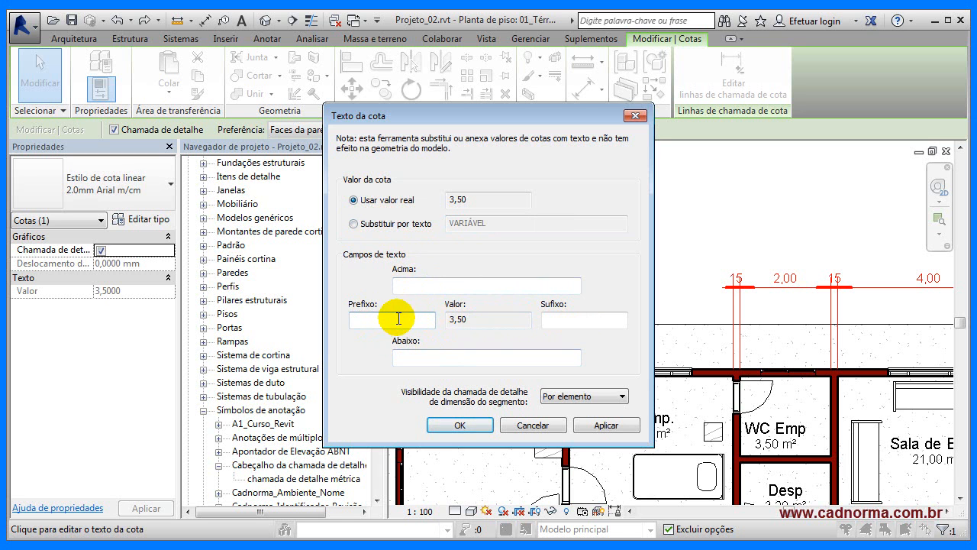
left_click(430, 283)
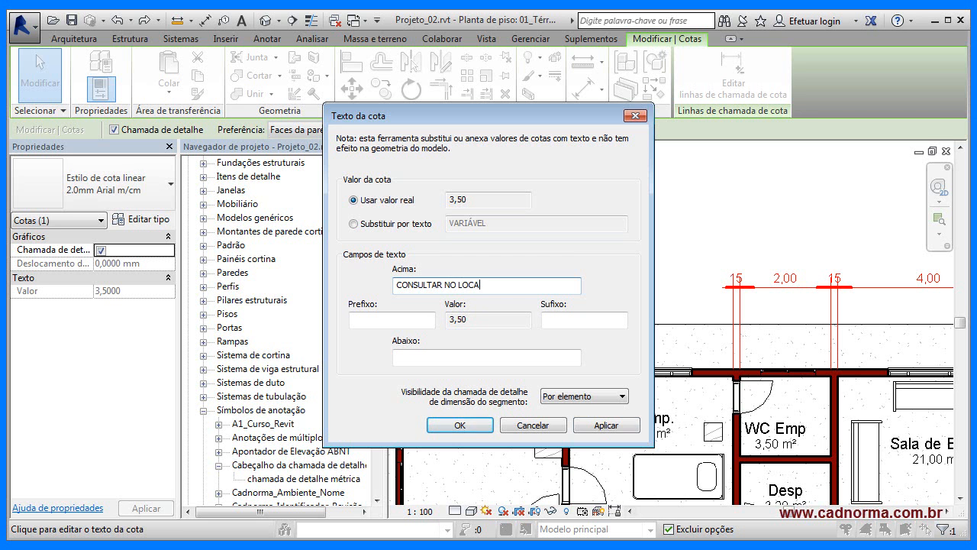
type("L")
left_click(459, 425)
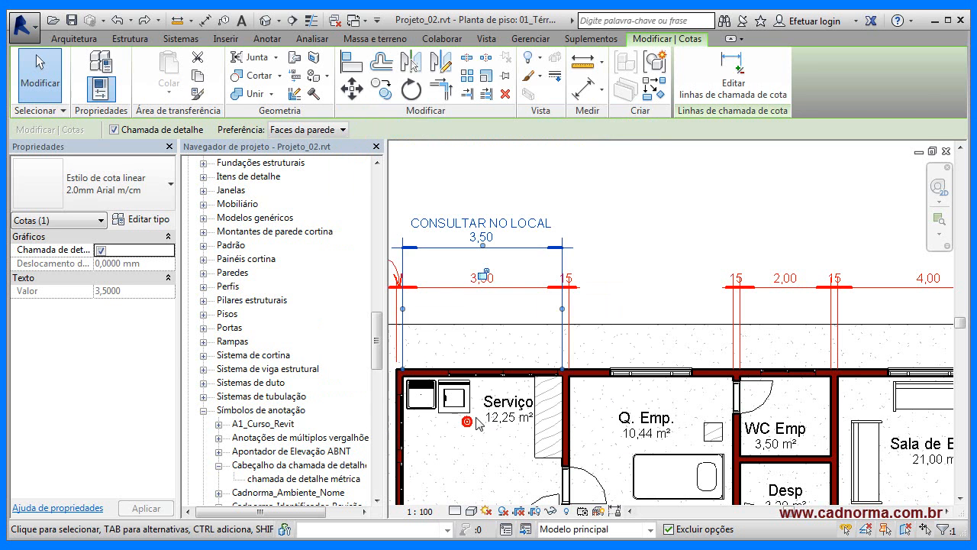
left_click(675, 219)
Examine the text settings of the 4,00 segment above Sala de Estar without changing them, and deselect the dimension string.
middle_click_drag(845, 233, 744, 232)
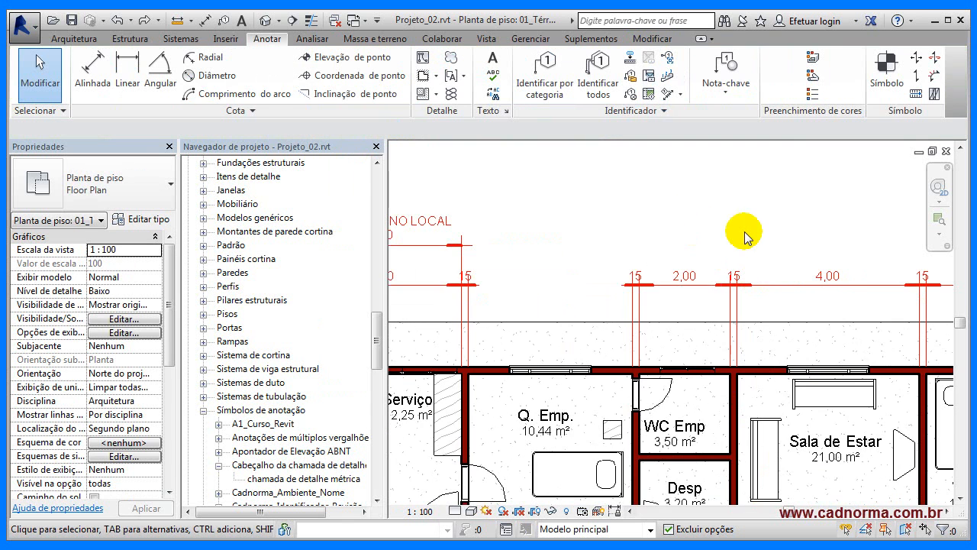
left_click(780, 287)
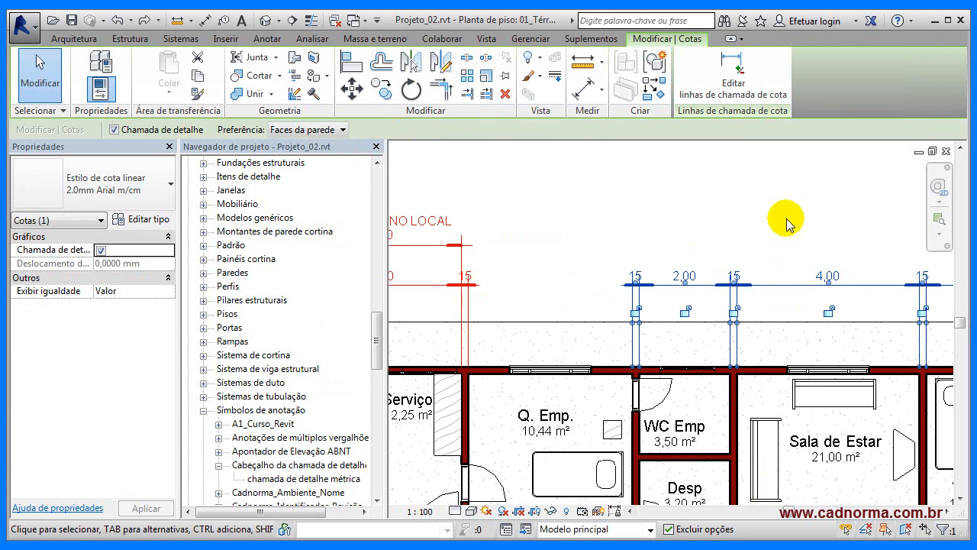
left_click(837, 277)
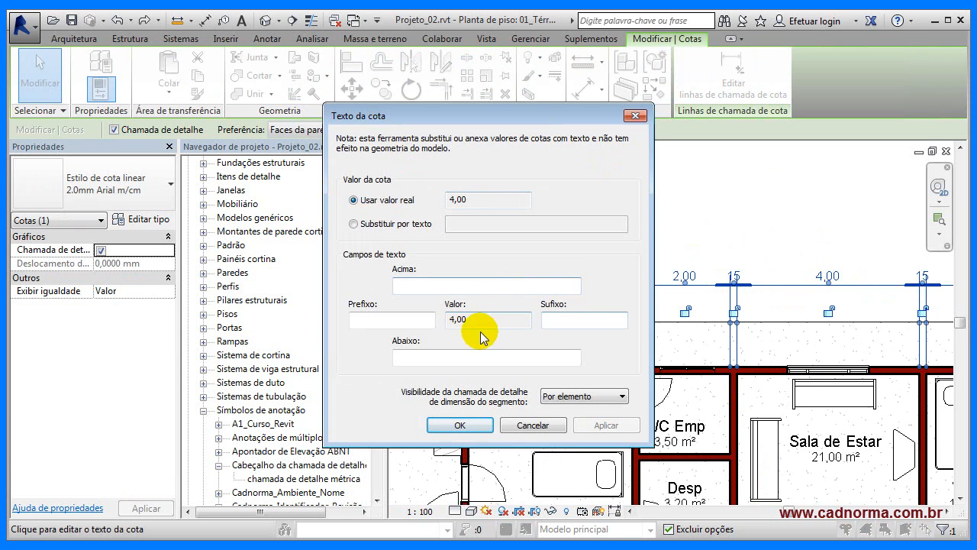
left_click(533, 425)
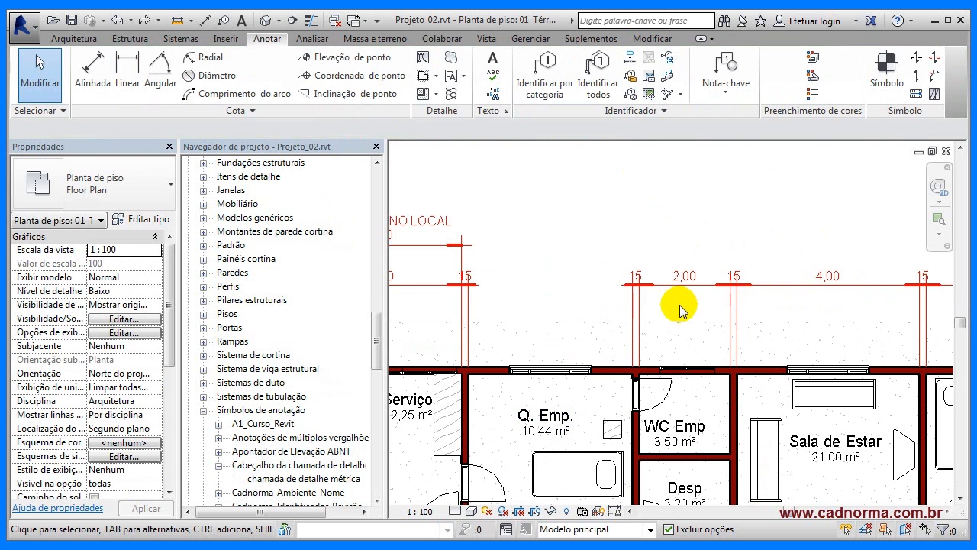
left_click(682, 293)
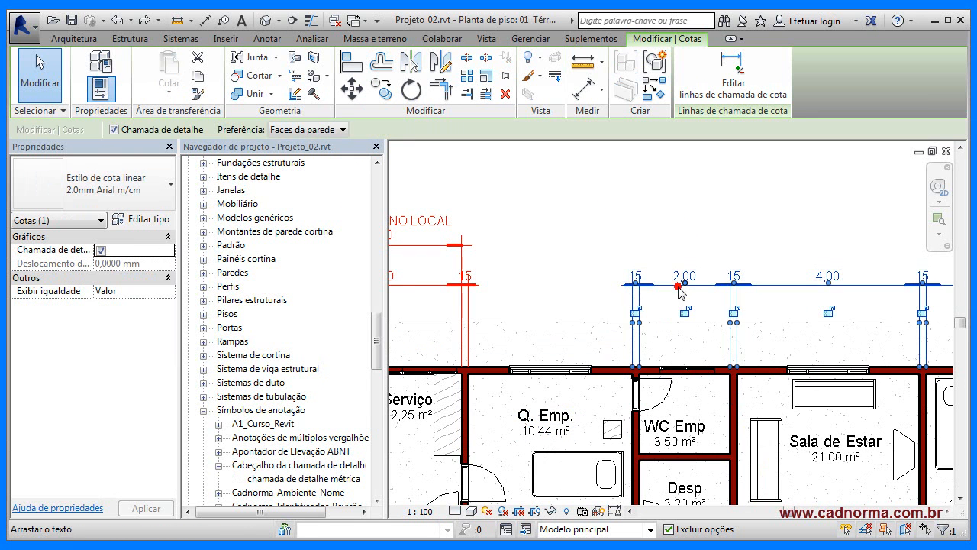
left_click(584, 224)
scroll(599, 263, "down", 6)
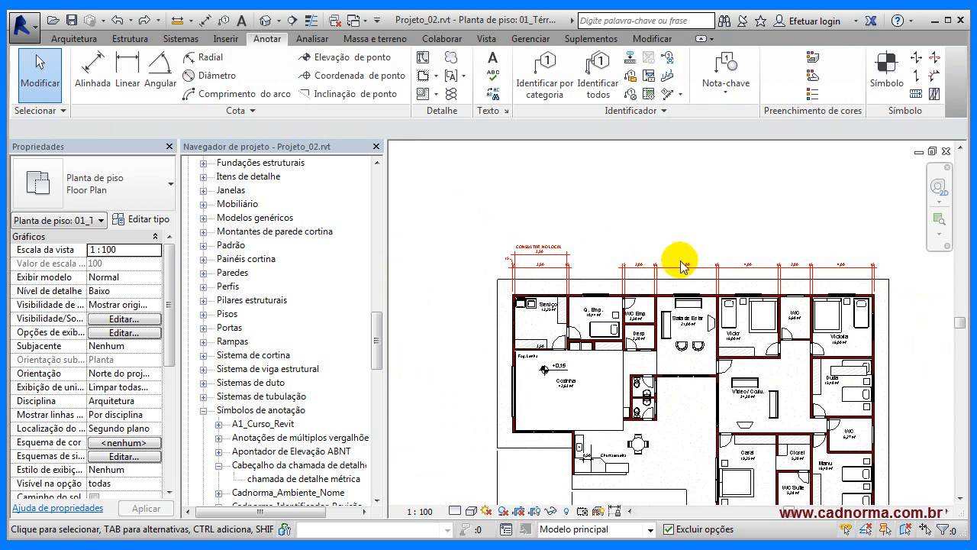
middle_click_drag(721, 285, 679, 208)
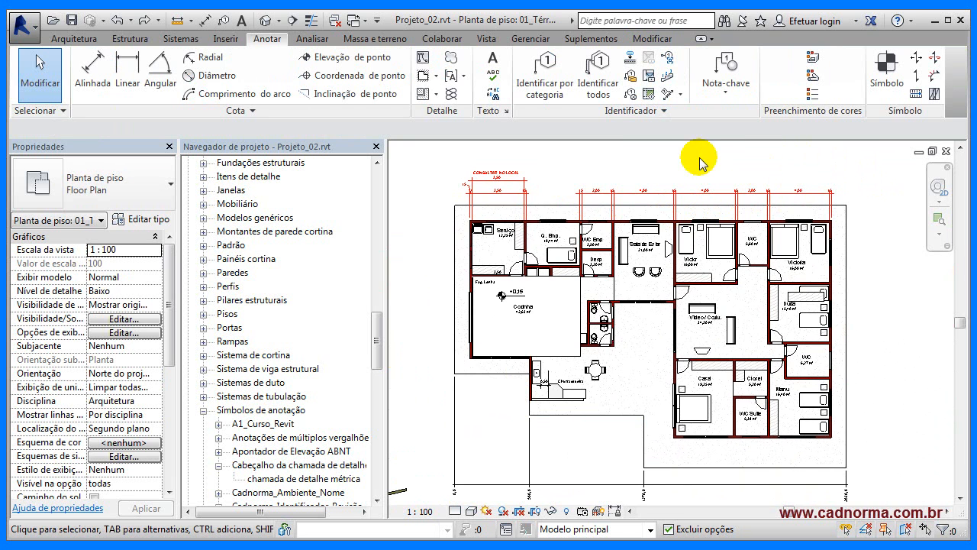
scroll(534, 187, "up", 3)
middle_click_drag(548, 187, 669, 256)
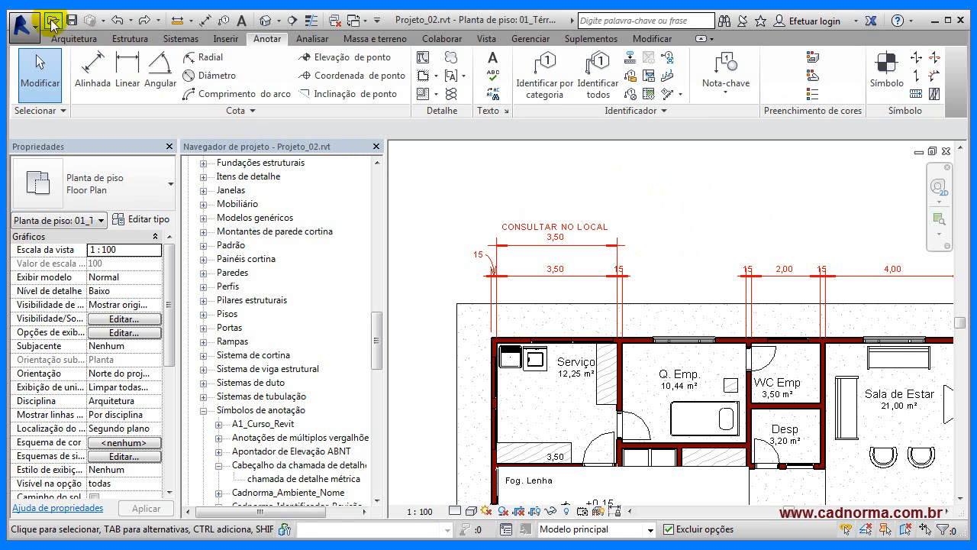
Open the template file Cadnorma_2016.rte from the A - Templates folder of Cadnorma_Revit.
left_click(30, 29)
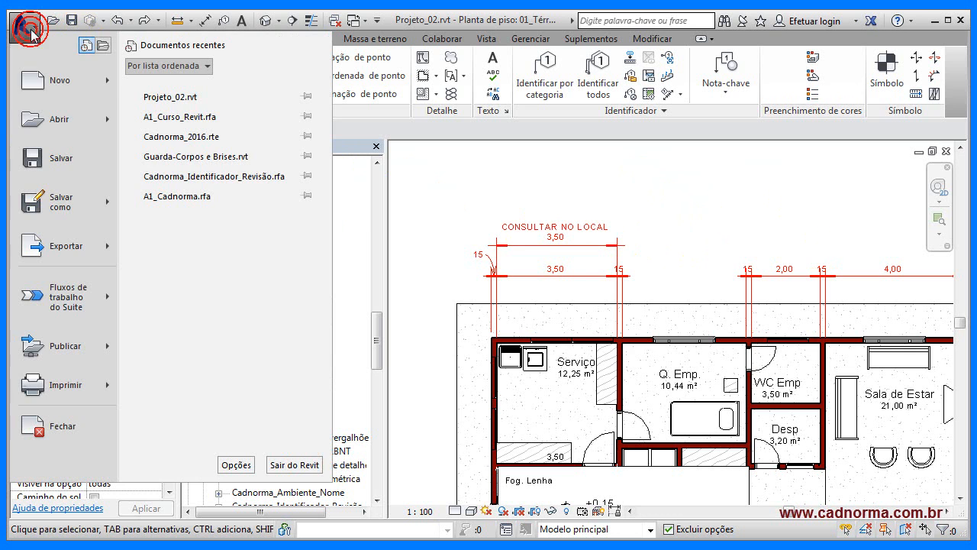
left_click(107, 123)
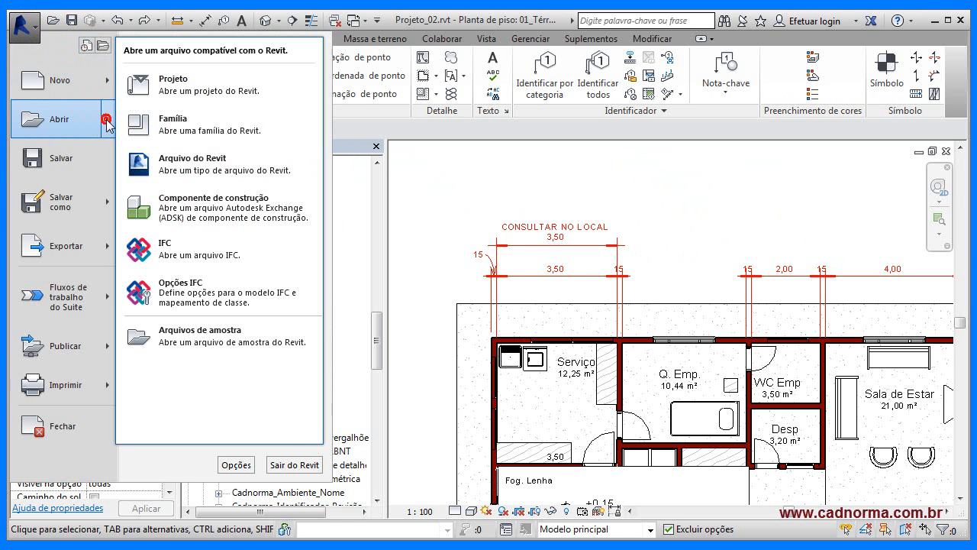
left_click(166, 84)
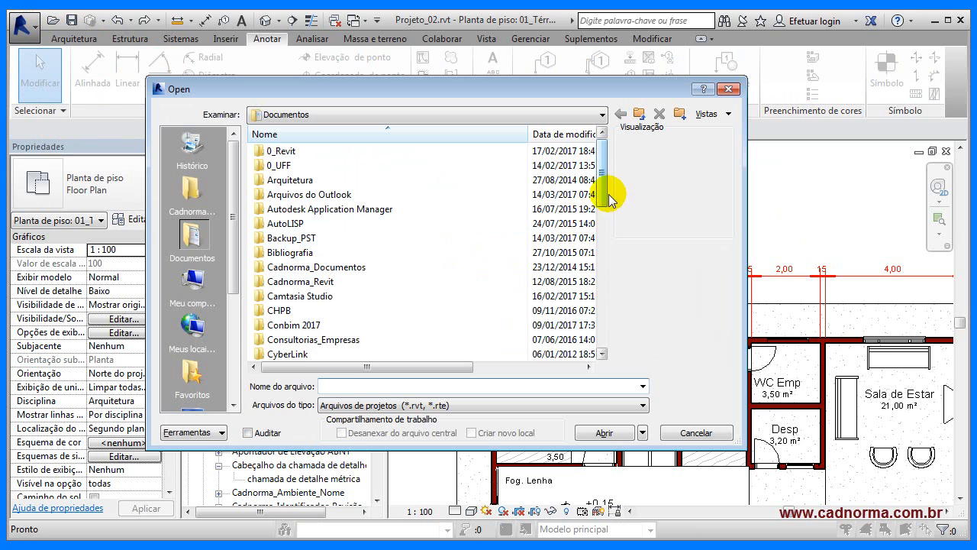
left_click(196, 190)
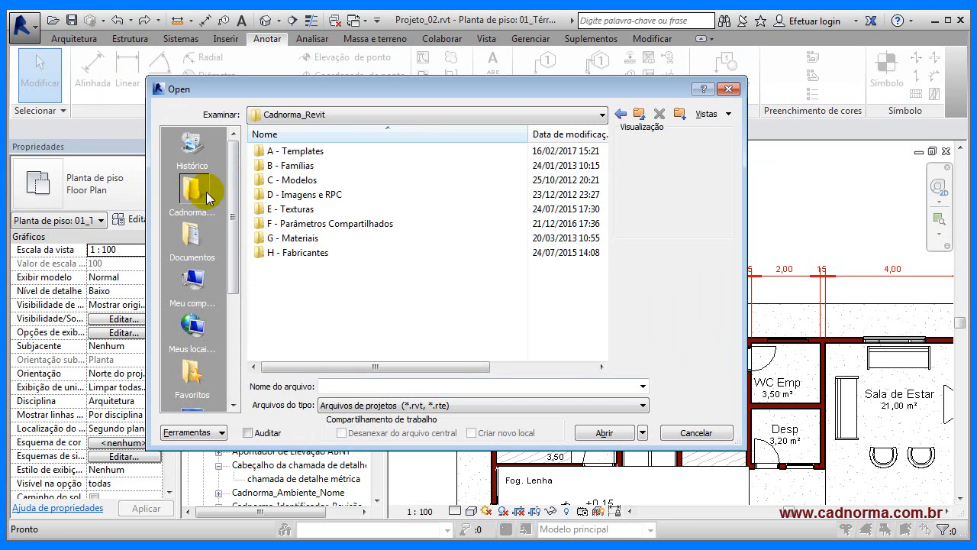
double_click(262, 152)
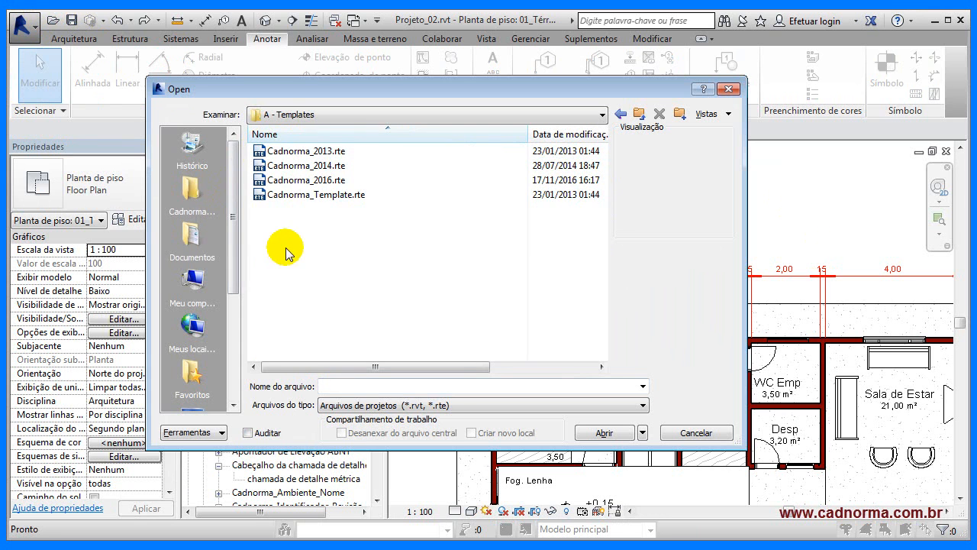
left_click(262, 182)
double_click(261, 182)
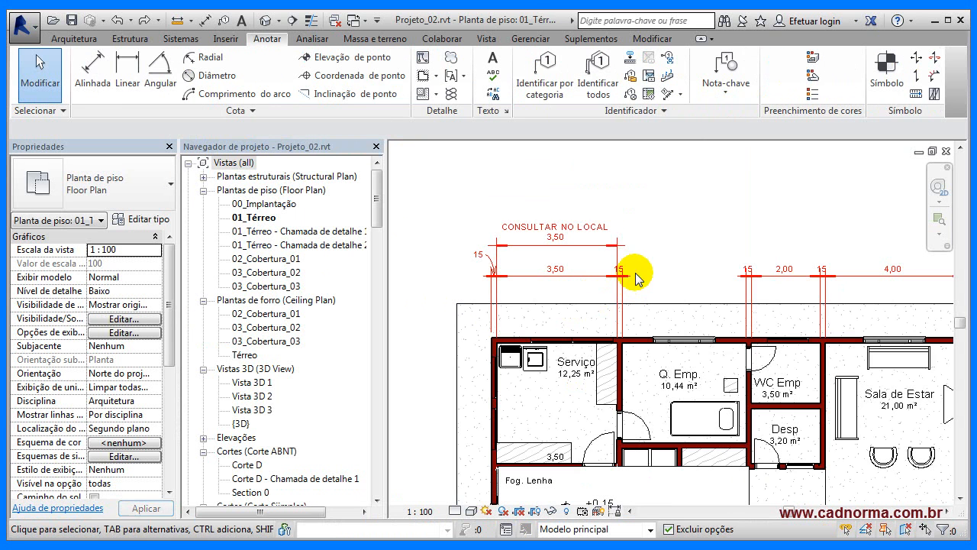
Copy the CONSULTAR NO LOCAL dimension from the Projeto_02.rvt floor plan and paste it into the floor plan of Cadnorma_2016.rte.
left_click(676, 239)
left_click(591, 245)
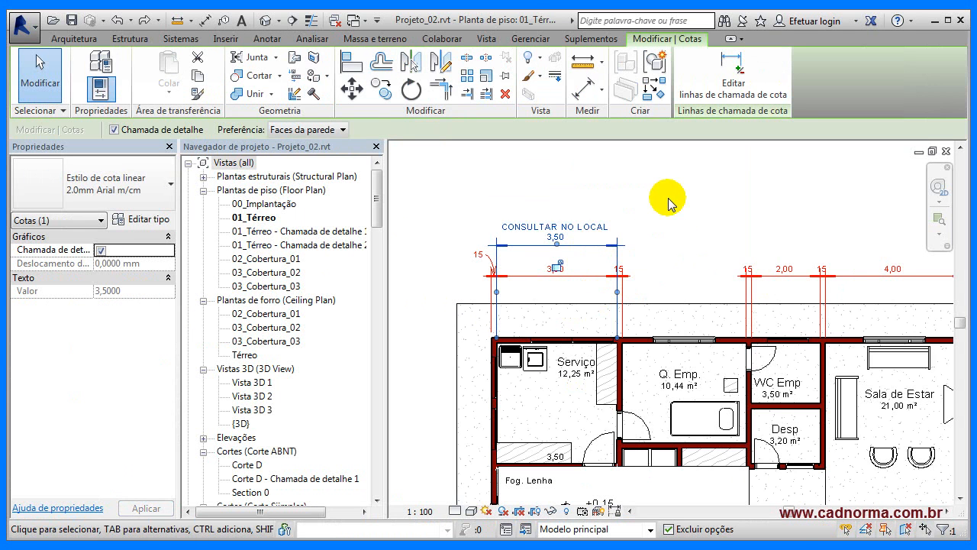
key("Delete")
key("ctrl+Tab")
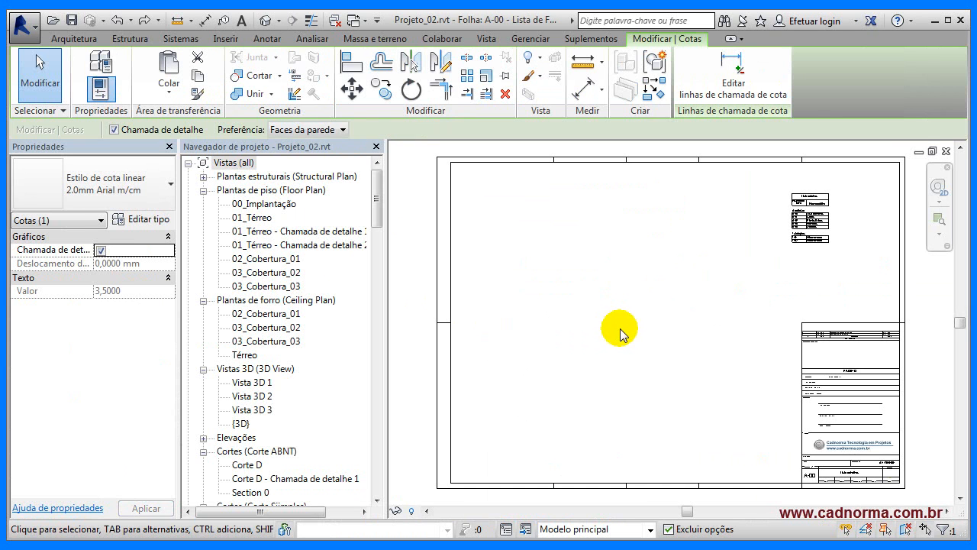
key("ctrl+Tab")
key("ctrl+v")
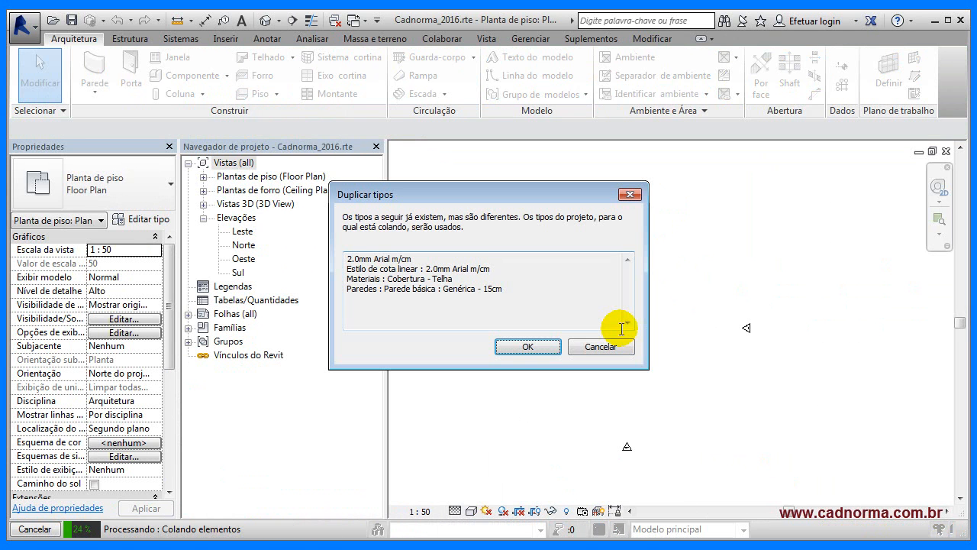
left_click(523, 347)
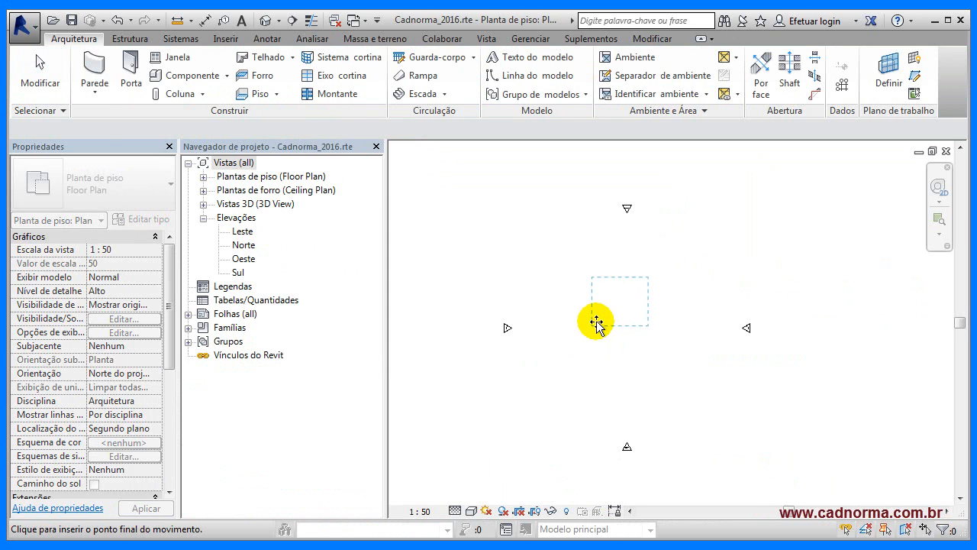
left_click(595, 326)
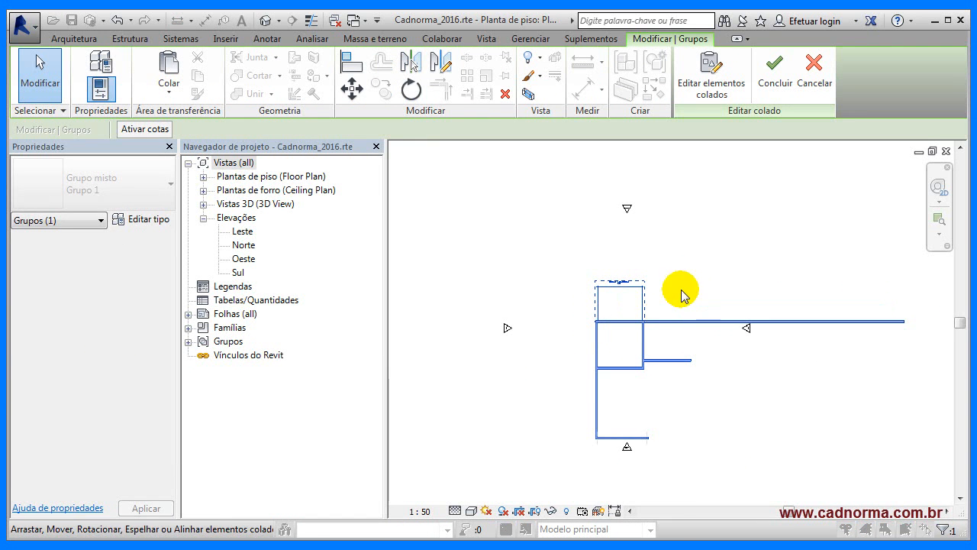
Finish the paste, accept the copy warnings, and remove the pasted elements from the template's floor plan.
left_click(526, 257)
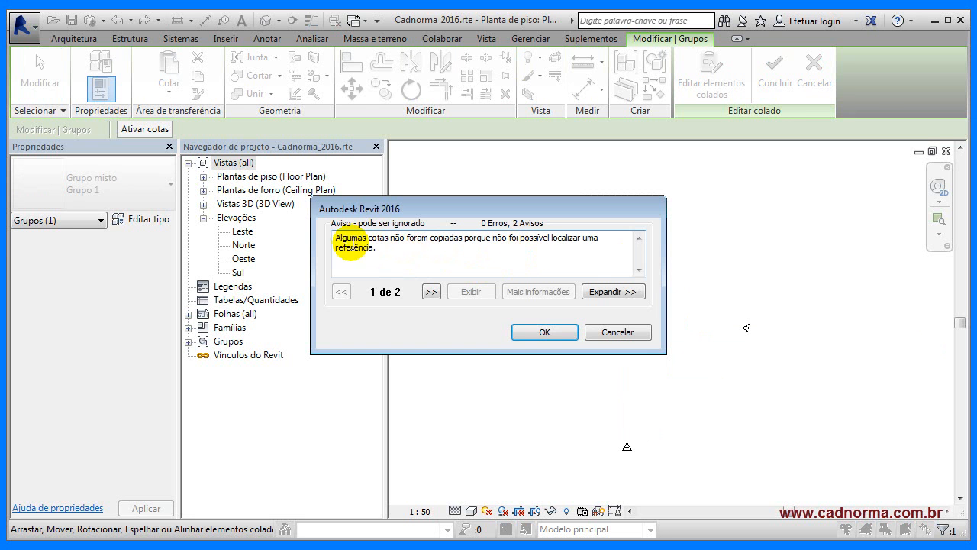
left_click(544, 334)
left_click_drag(668, 259, 568, 365)
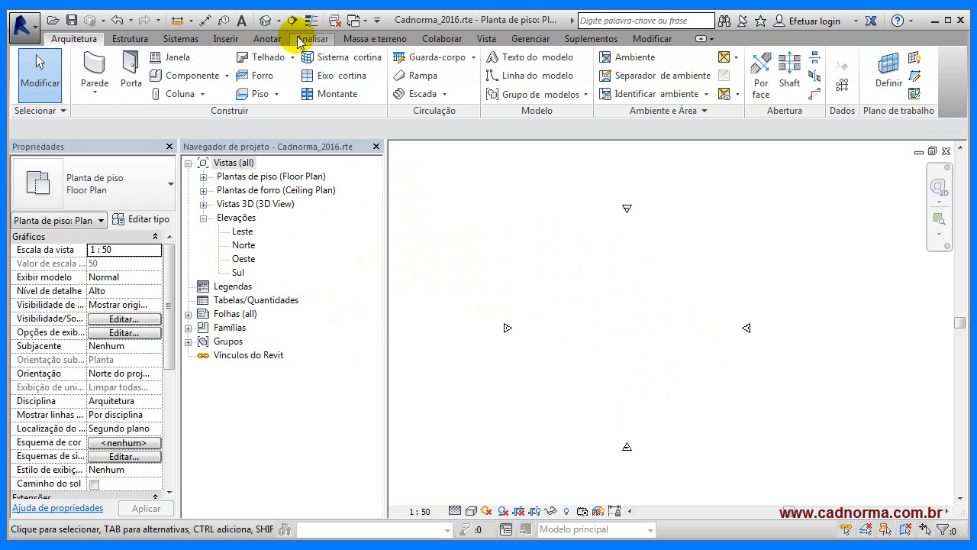
Start an aligned dimension in the template to check its linear dimension style 2.0mm Arial m/cm.
left_click(266, 39)
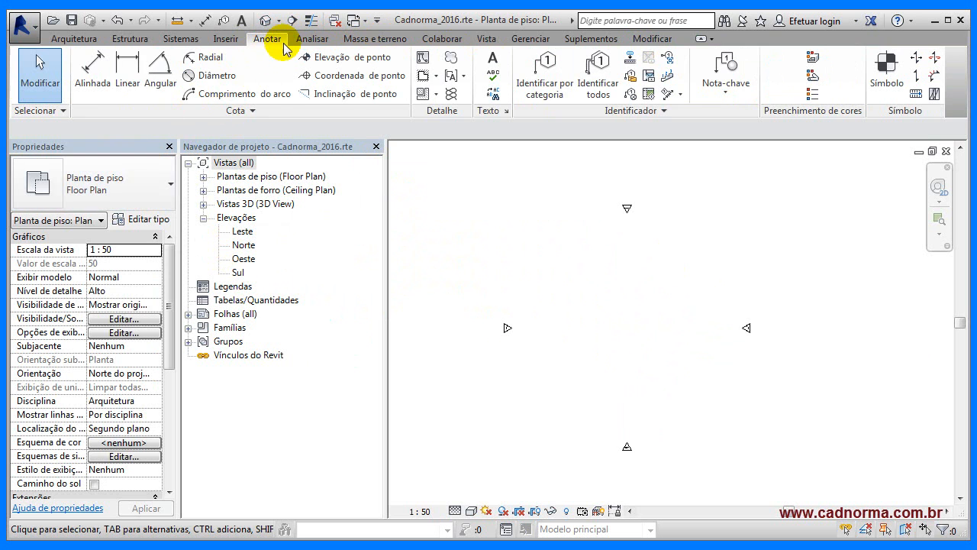
key("d")
key("i")
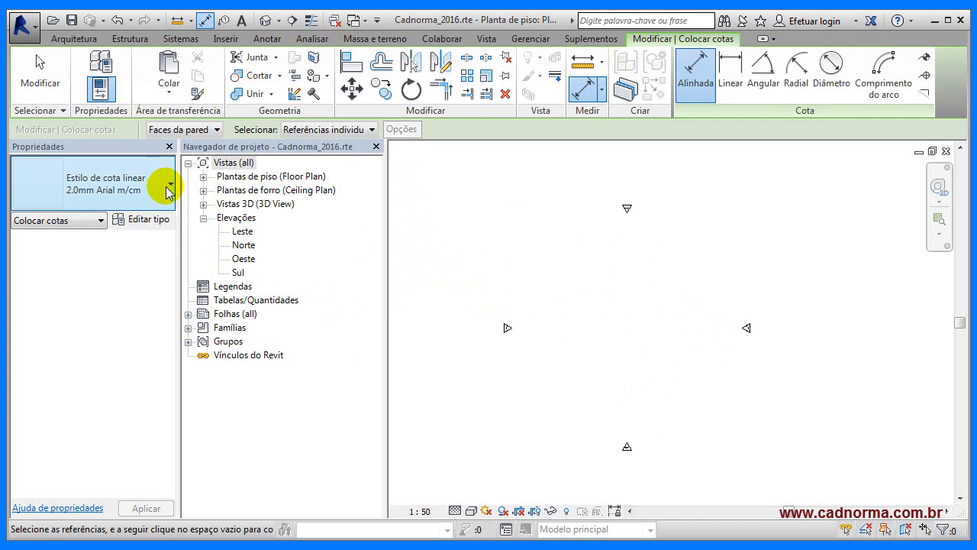
Save and close the Cadnorma_2016.rte template, and return to the annotation tools in the Projeto_02.rvt floor plan.
left_click(653, 303)
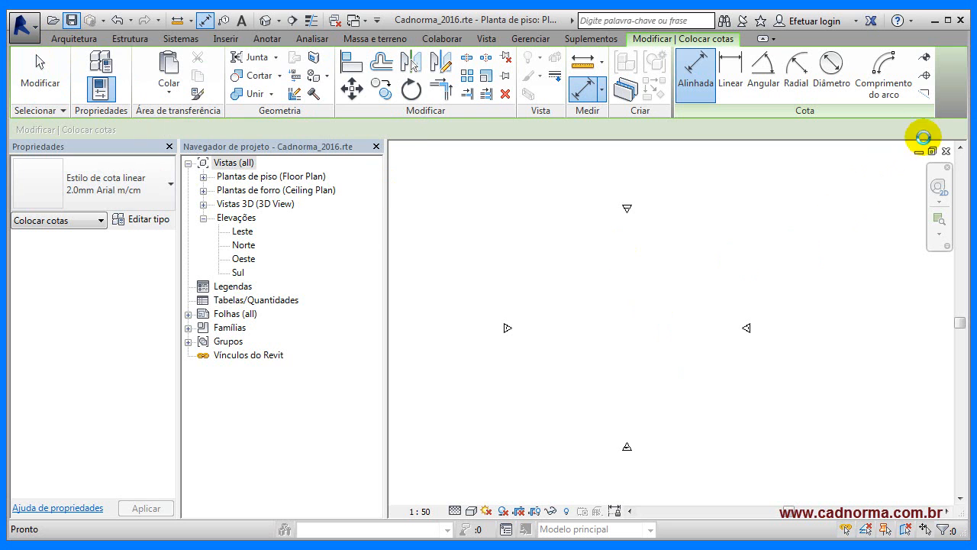
left_click(29, 40)
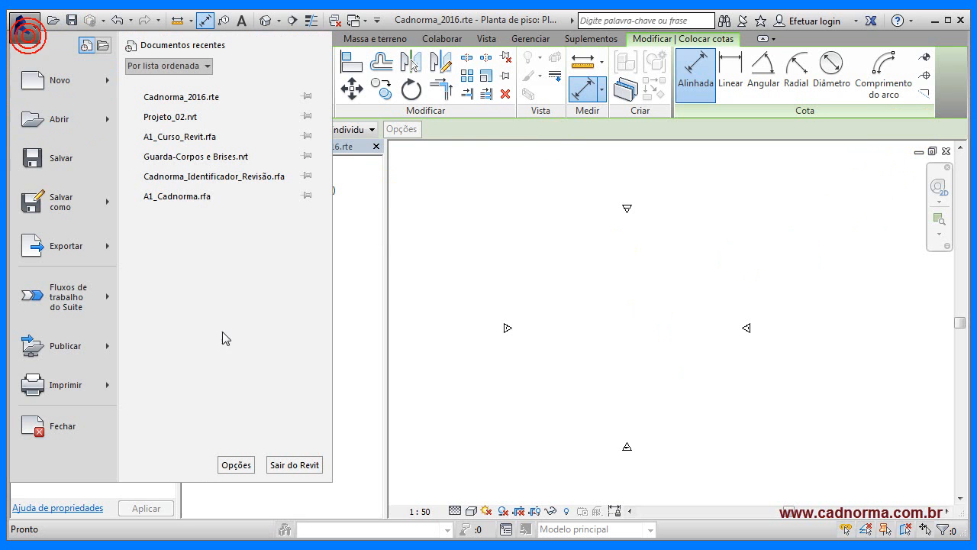
left_click(68, 427)
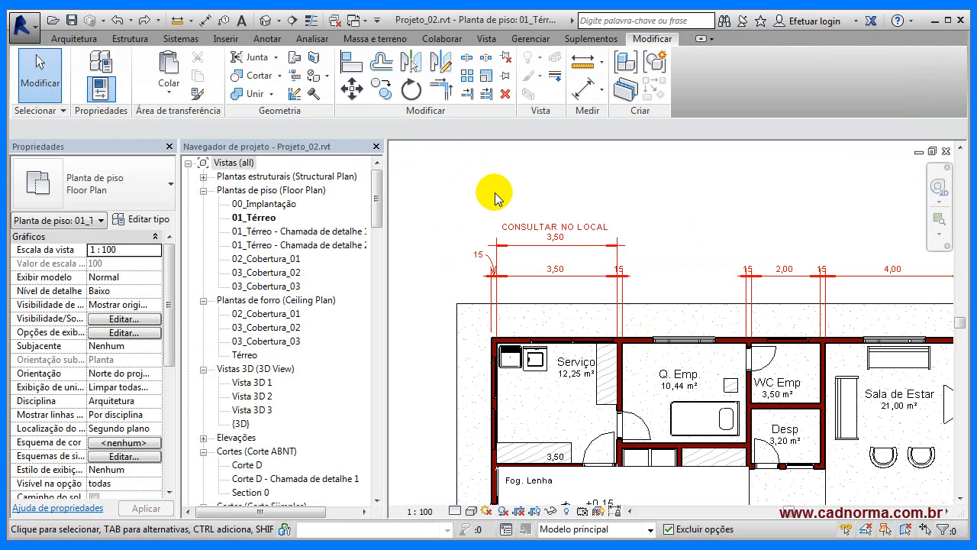
left_click(265, 39)
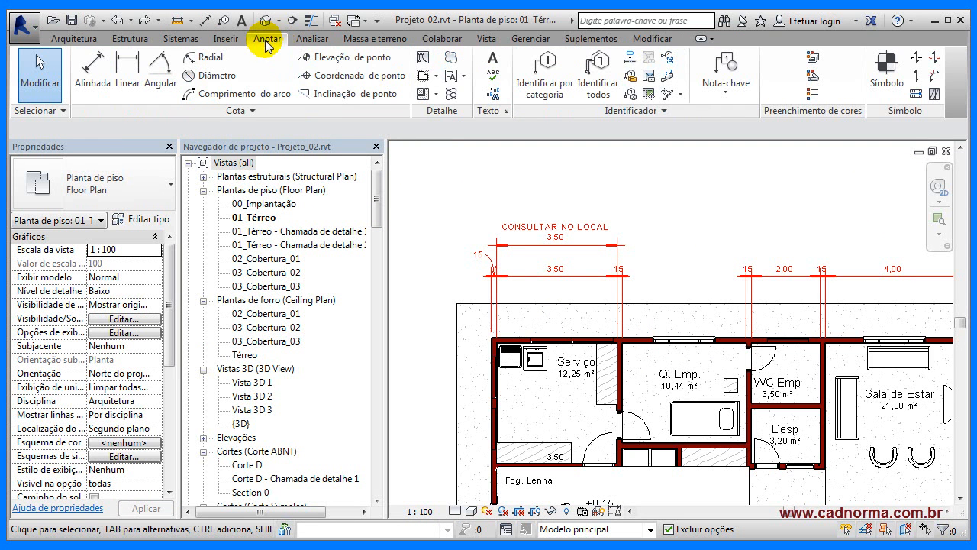